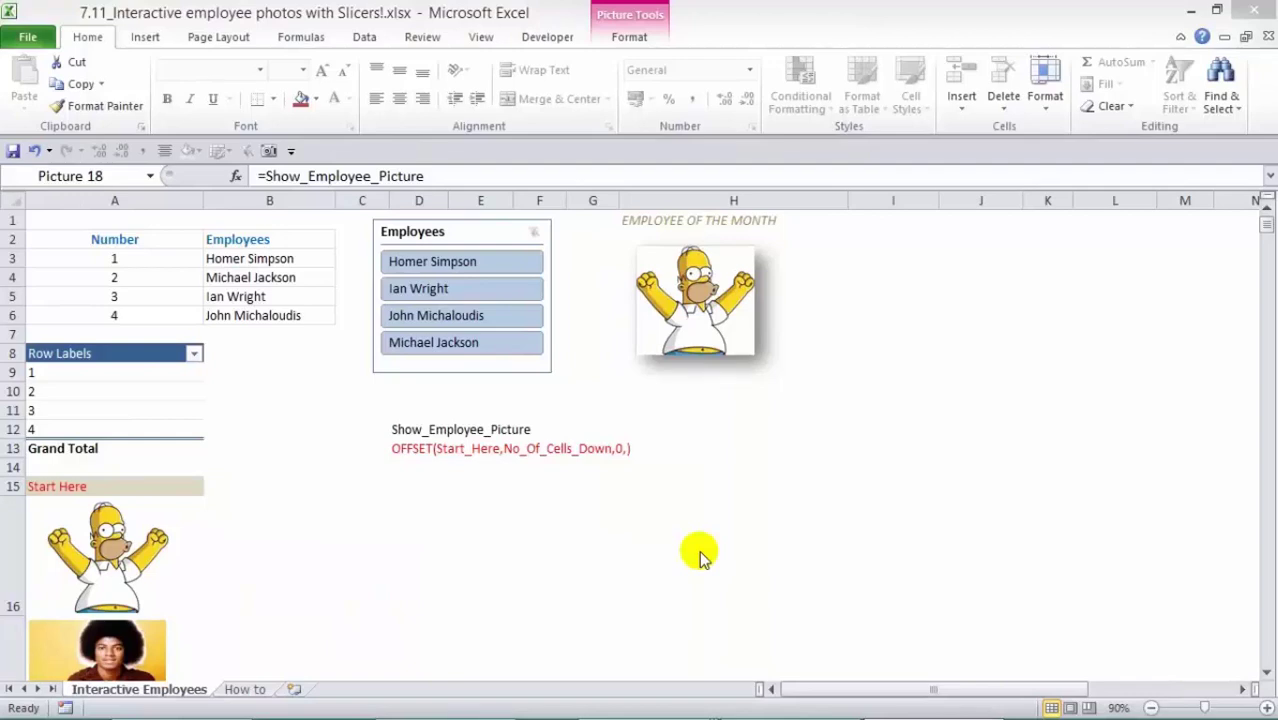
Step: Filter the Employees slicer by each employee in turn to preview the Employee of the Month photo, and clear the filter
{"action": "left_click", "coordinate": [450, 262]}
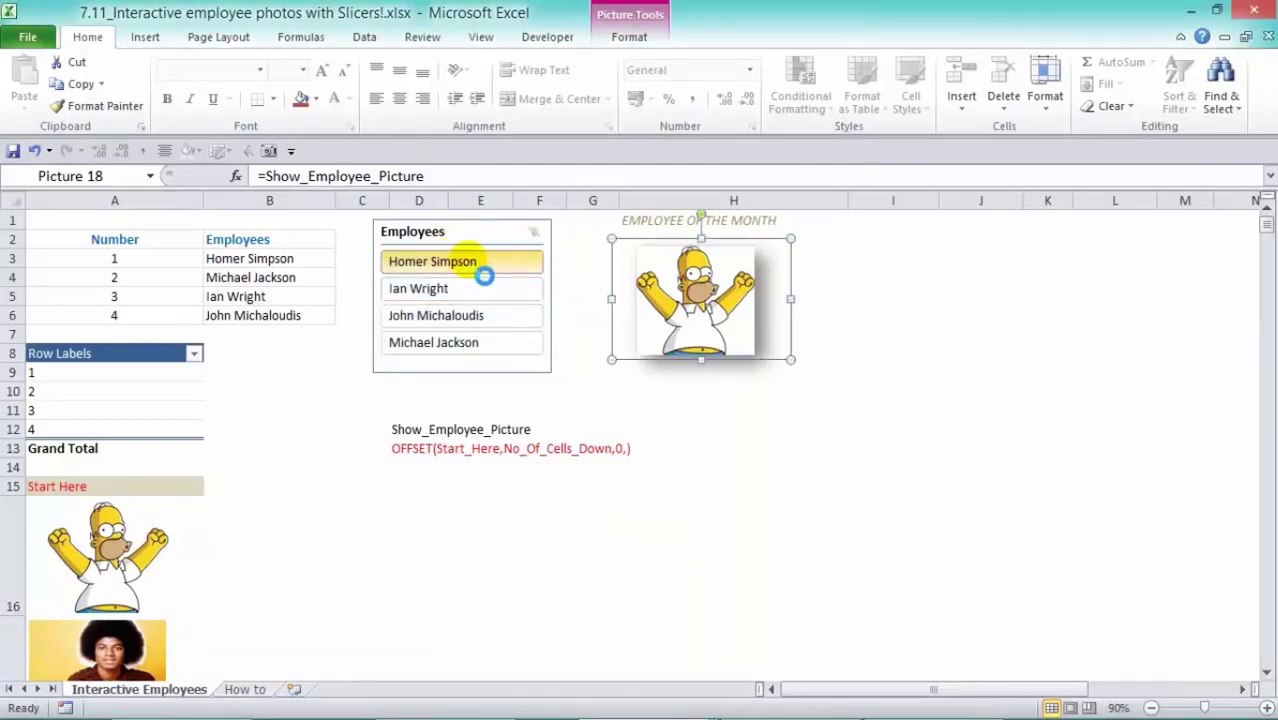
{"action": "left_click", "coordinate": [484, 276]}
{"action": "left_click", "coordinate": [474, 288]}
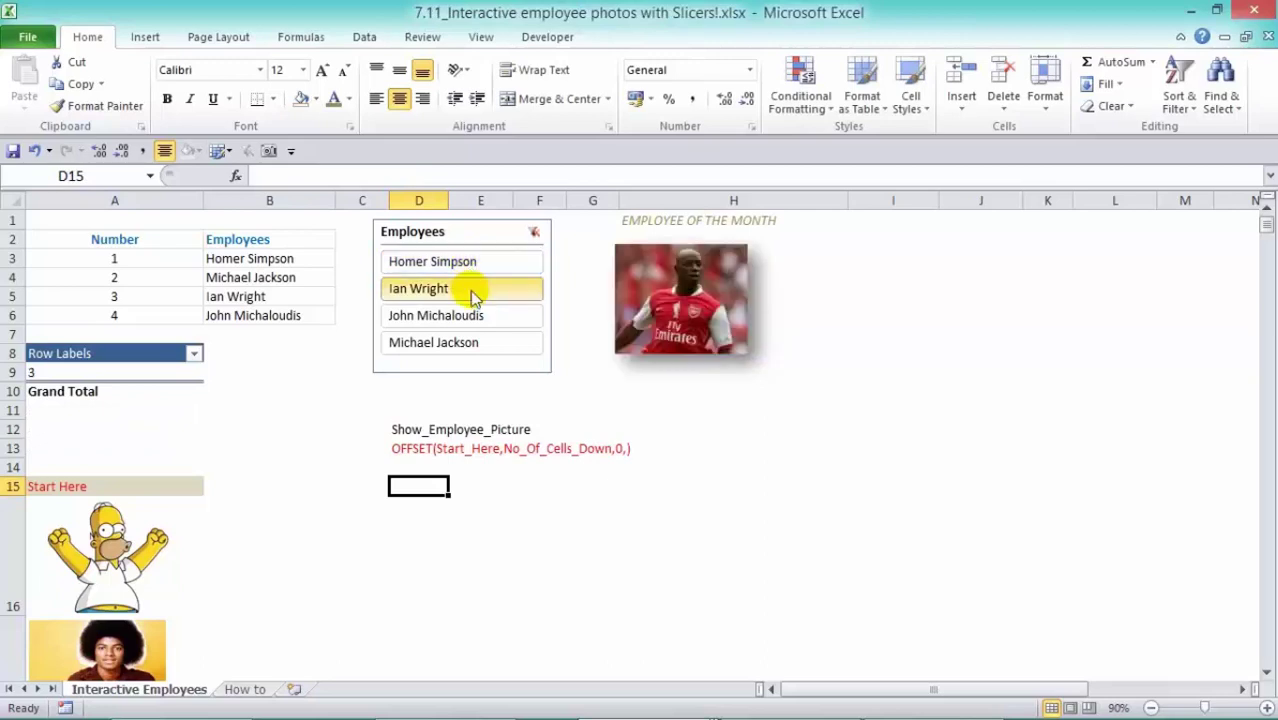
{"action": "left_click", "coordinate": [479, 316]}
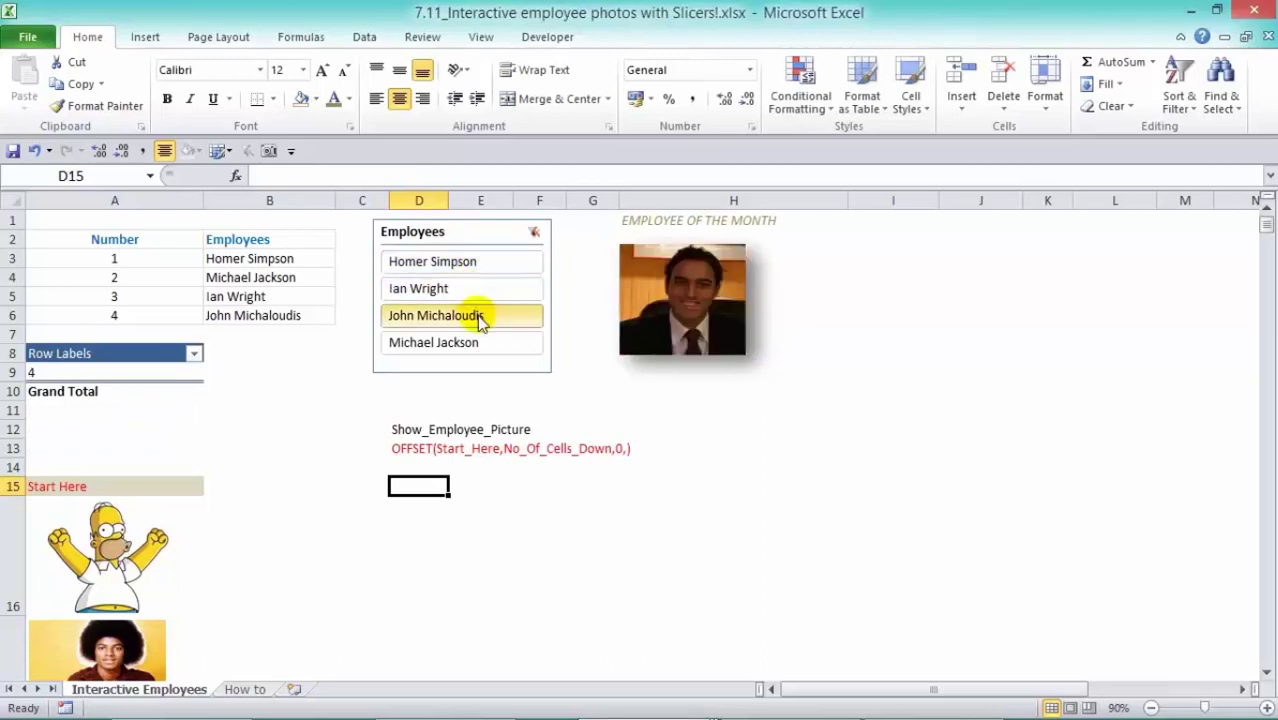
{"action": "left_click", "coordinate": [480, 342]}
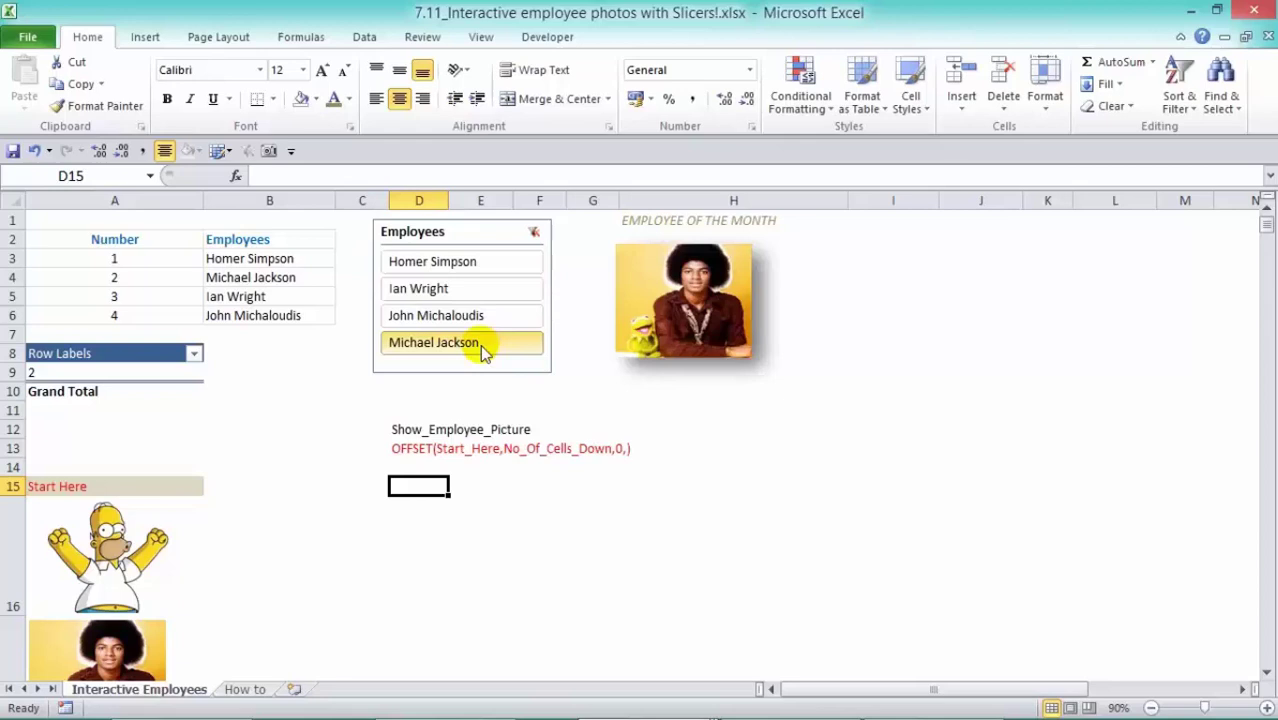
{"action": "left_click", "coordinate": [532, 232]}
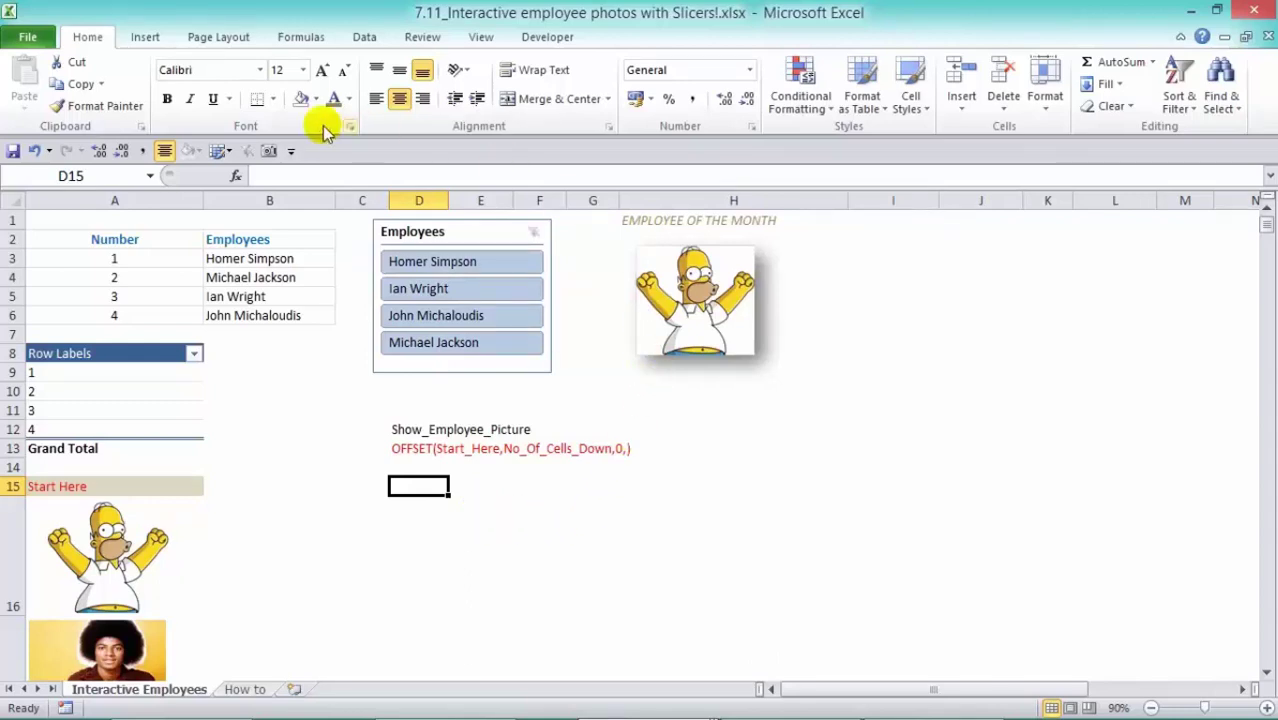
Step: Inspect the formula behind the Employee of the Month picture and the named cells Start_Here and No_Of_Cells_Down
{"action": "left_click", "coordinate": [700, 295]}
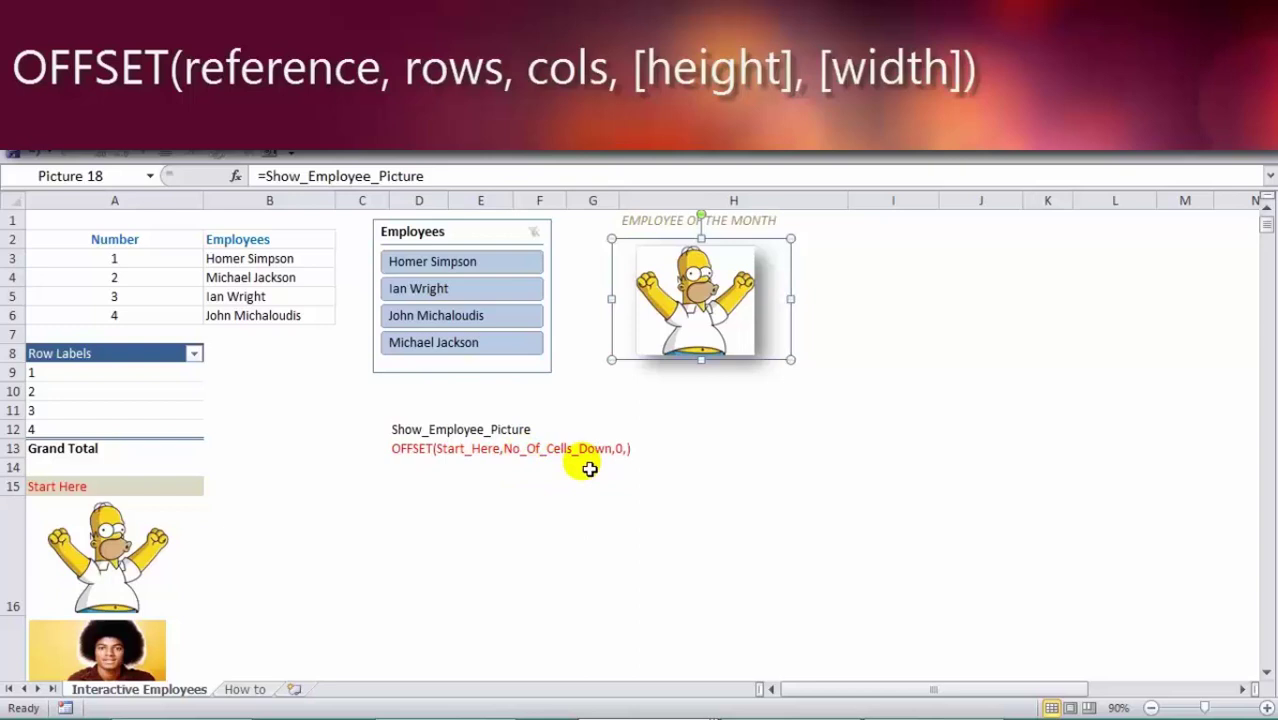
{"action": "left_click", "coordinate": [424, 484]}
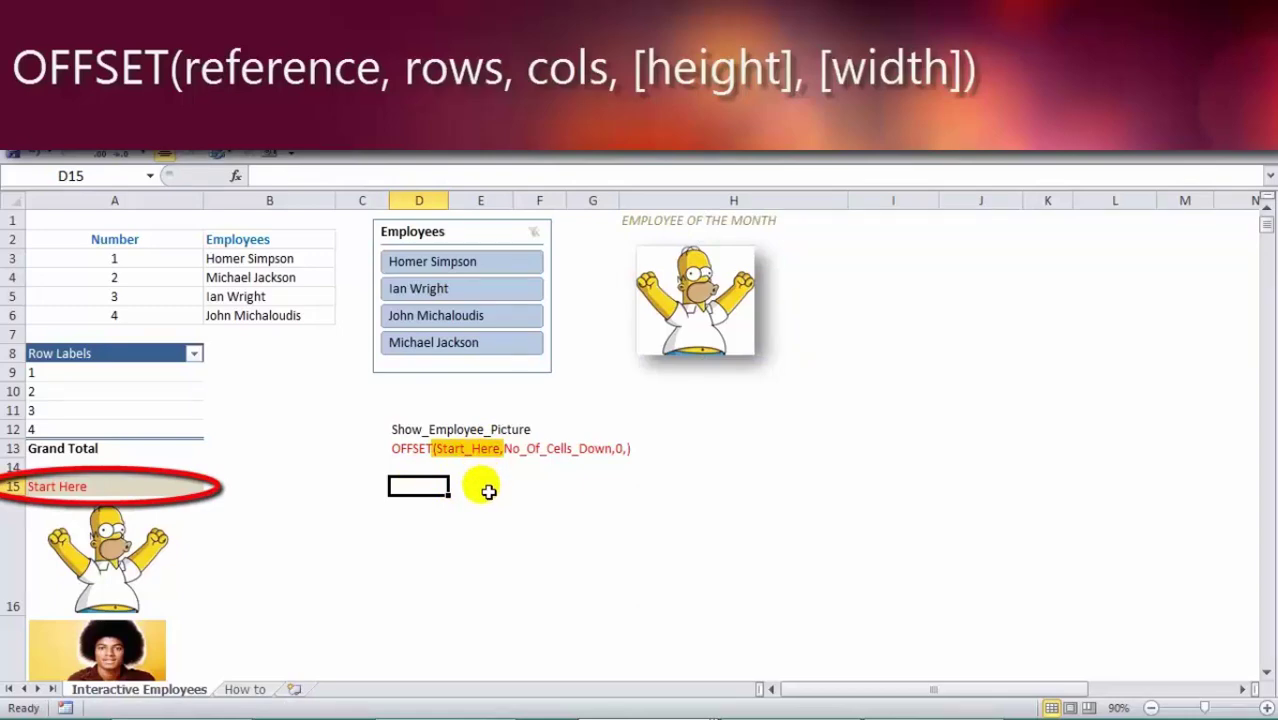
{"action": "left_click", "coordinate": [65, 486]}
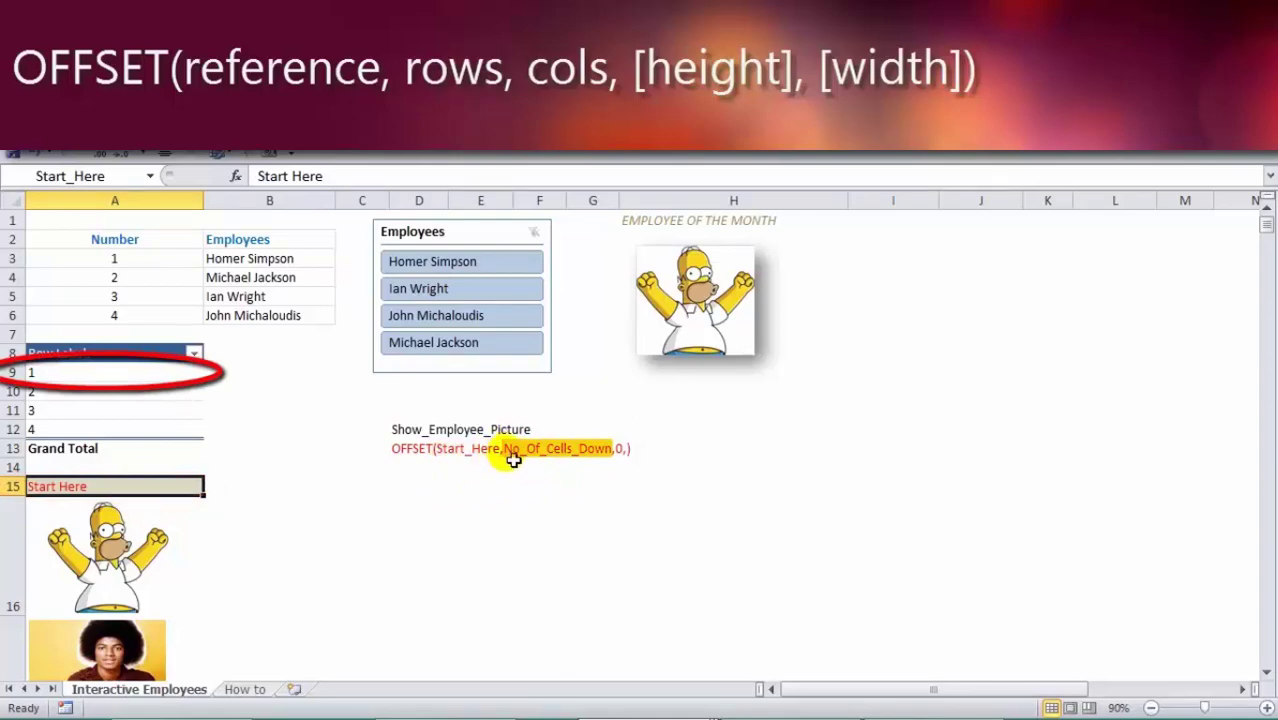
{"action": "left_click", "coordinate": [72, 380]}
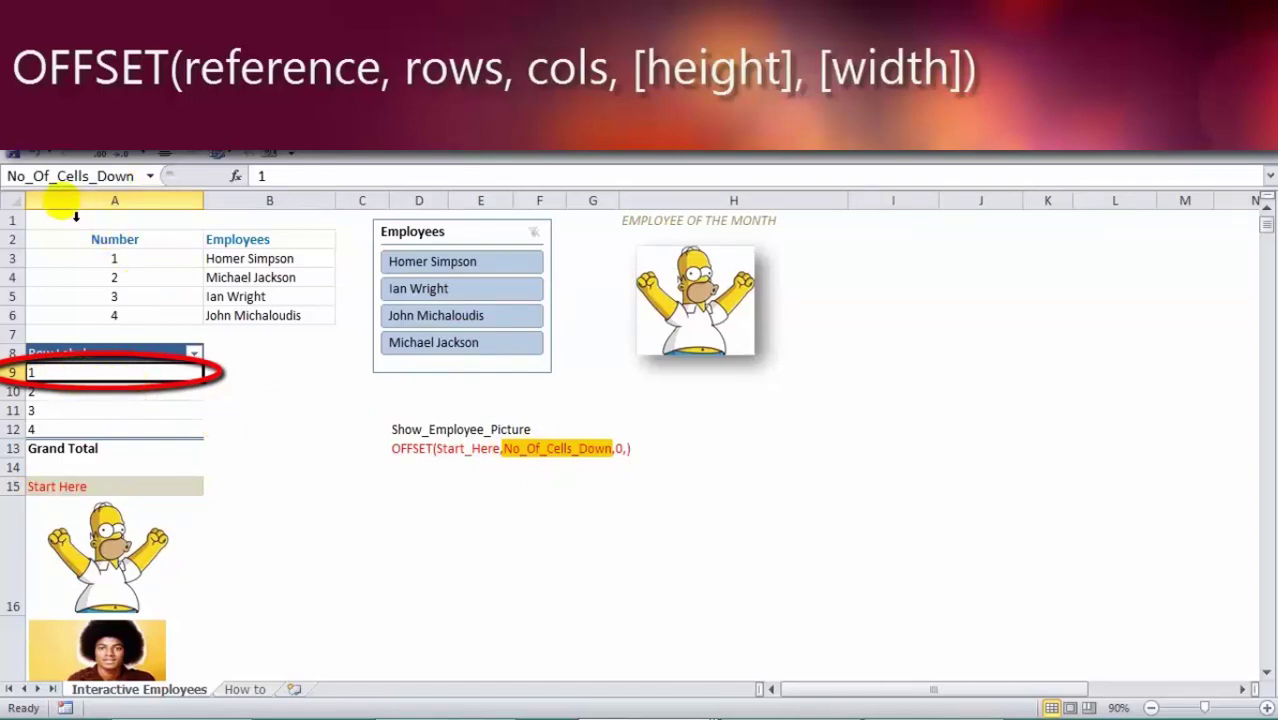
Step: Run through every employee in the slicer to check how the No_Of_Cells_Down cell drives the displayed photo, finishing on Michael Jackson
{"action": "left_click", "coordinate": [420, 262]}
{"action": "left_click", "coordinate": [416, 288]}
{"action": "left_click", "coordinate": [420, 315]}
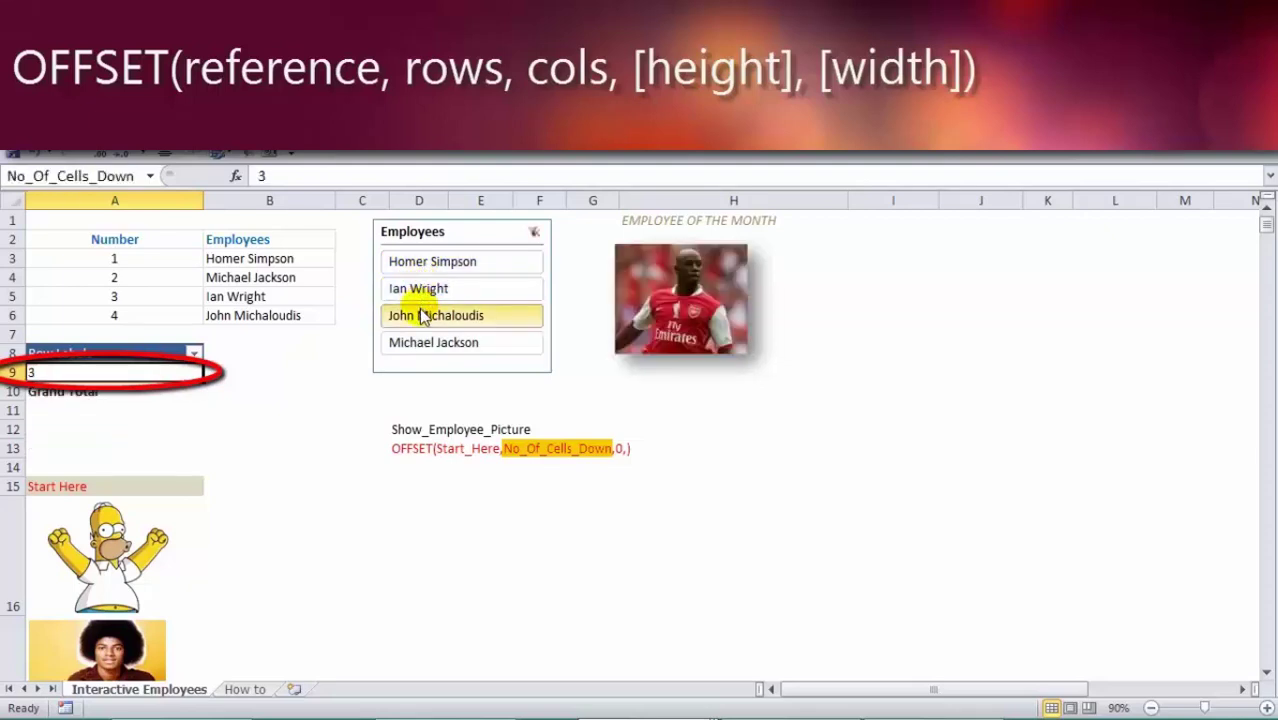
{"action": "left_click", "coordinate": [422, 342]}
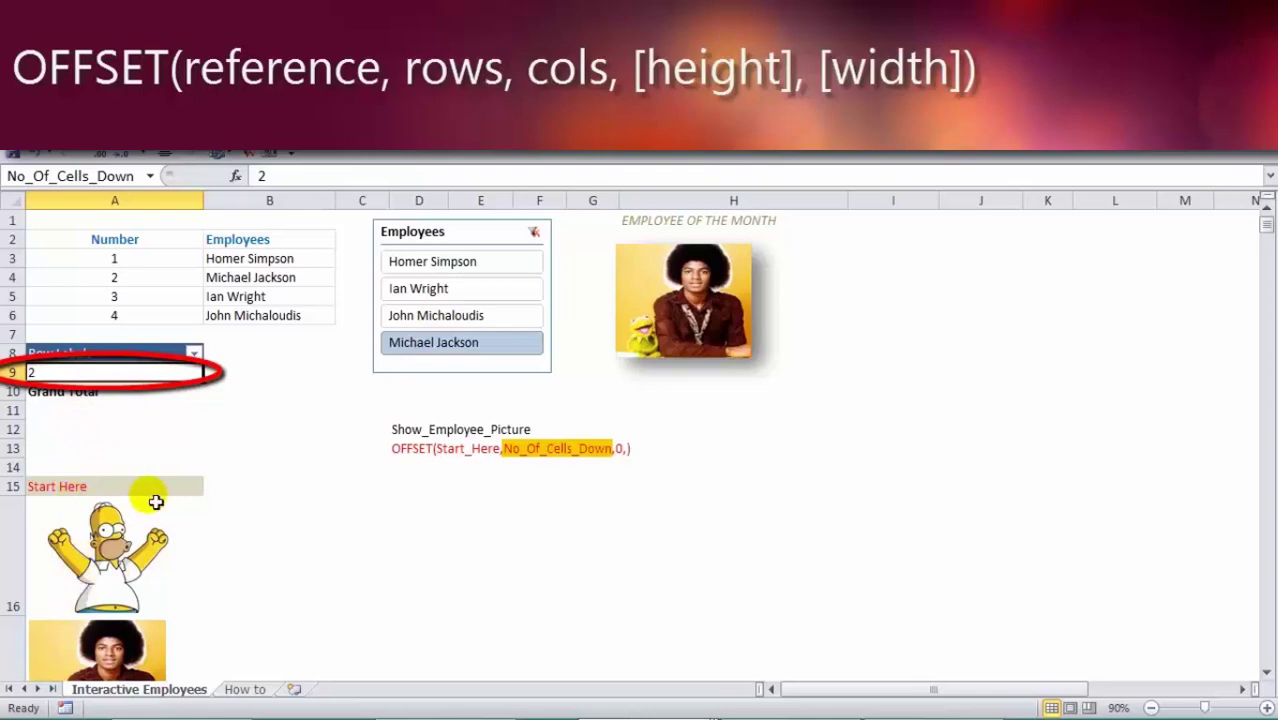
{"action": "left_click", "coordinate": [430, 268]}
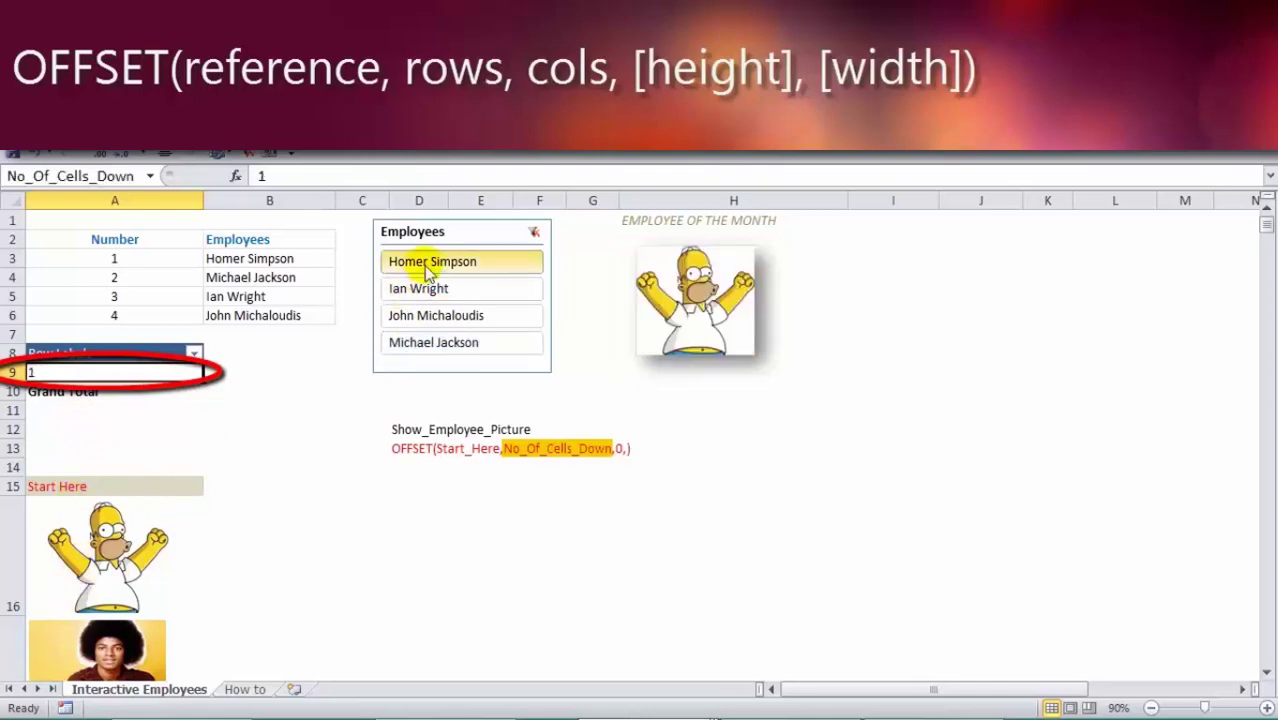
{"action": "left_click", "coordinate": [421, 289]}
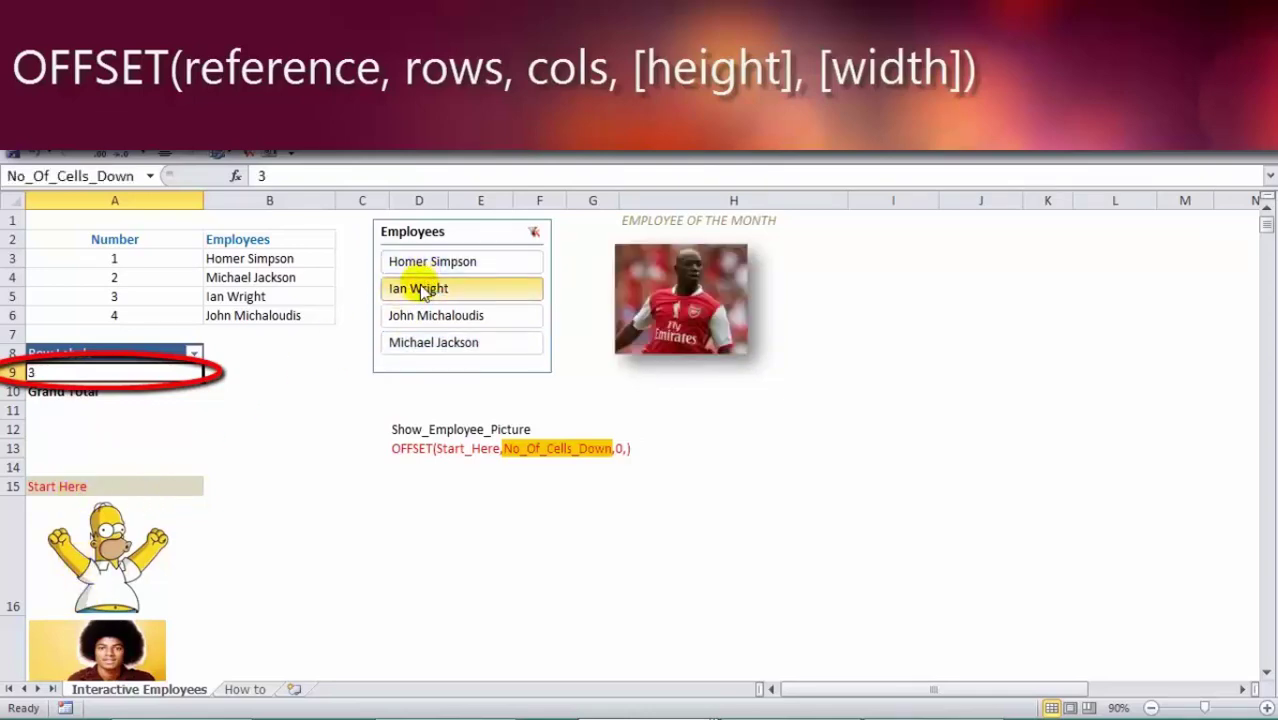
{"action": "left_click", "coordinate": [421, 316]}
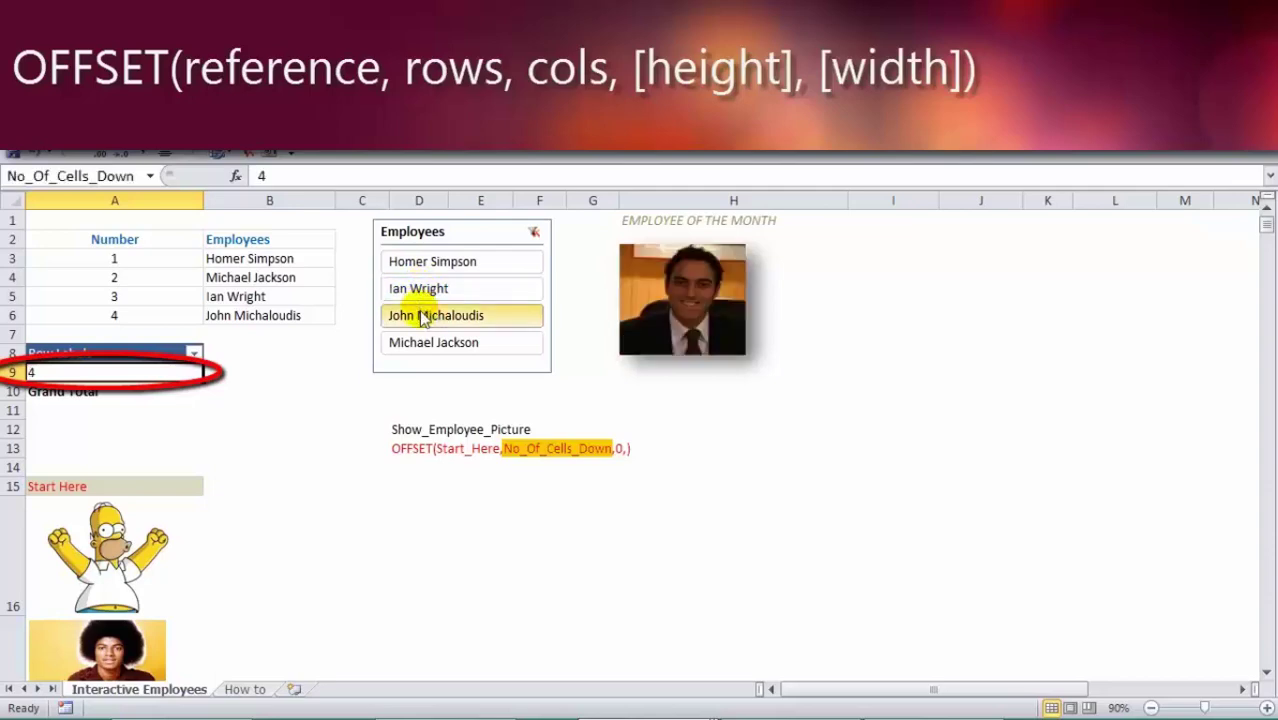
{"action": "left_click", "coordinate": [421, 343]}
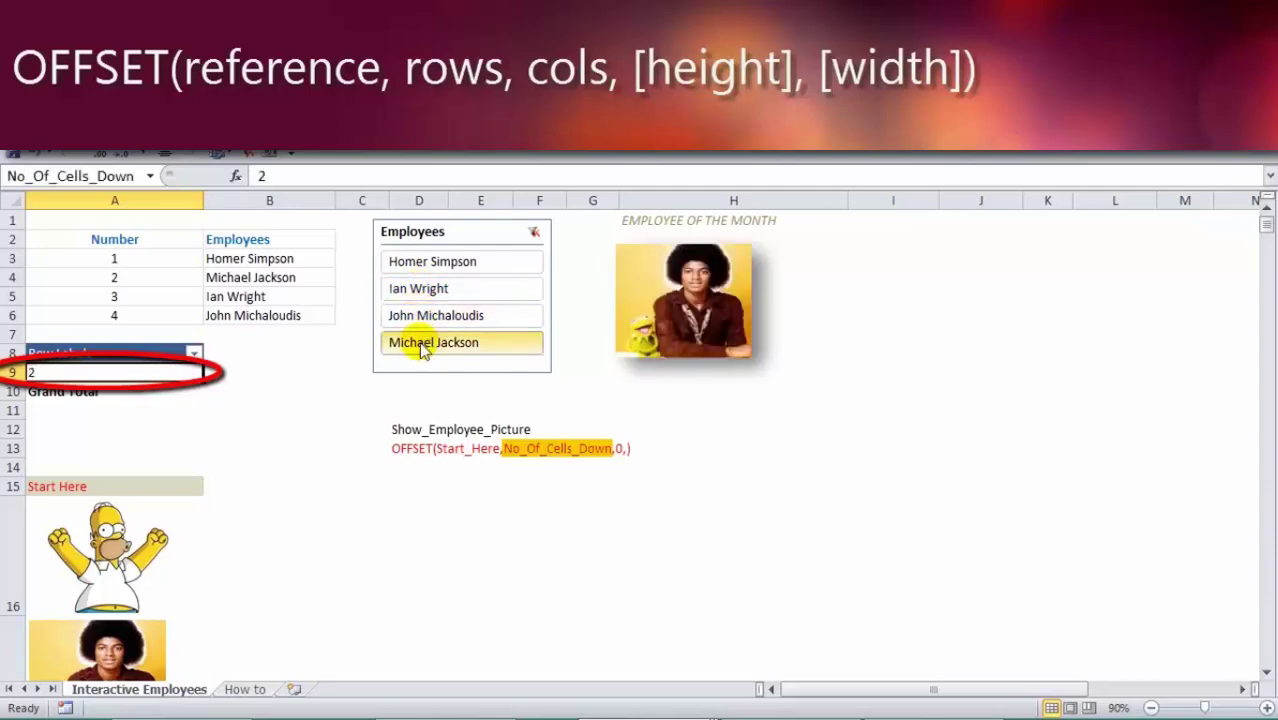
Step: Examine the linked picture's named-range reference and the employee photos stacked beneath the Start Here cell
{"action": "left_click", "coordinate": [748, 296]}
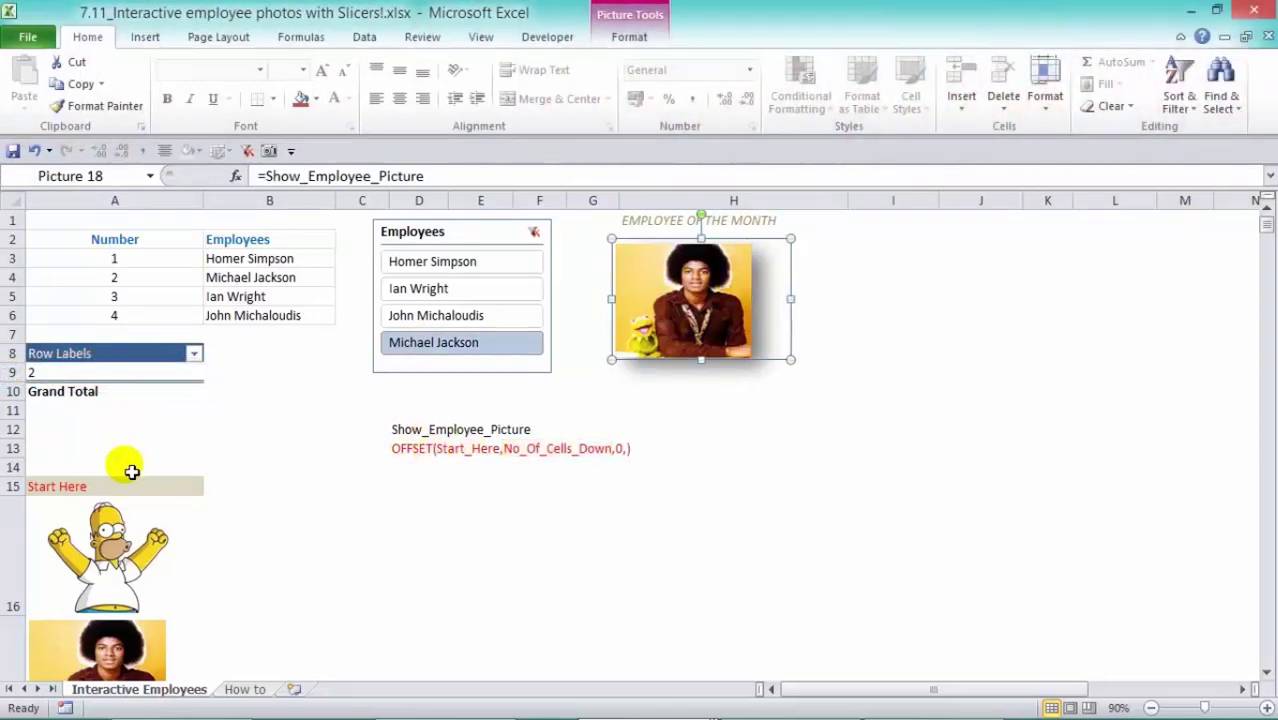
{"action": "scroll", "coordinate": [125, 480], "scroll_direction": "down", "scroll_amount": 2}
{"action": "scroll", "coordinate": [125, 484], "scroll_direction": "down", "scroll_amount": 5}
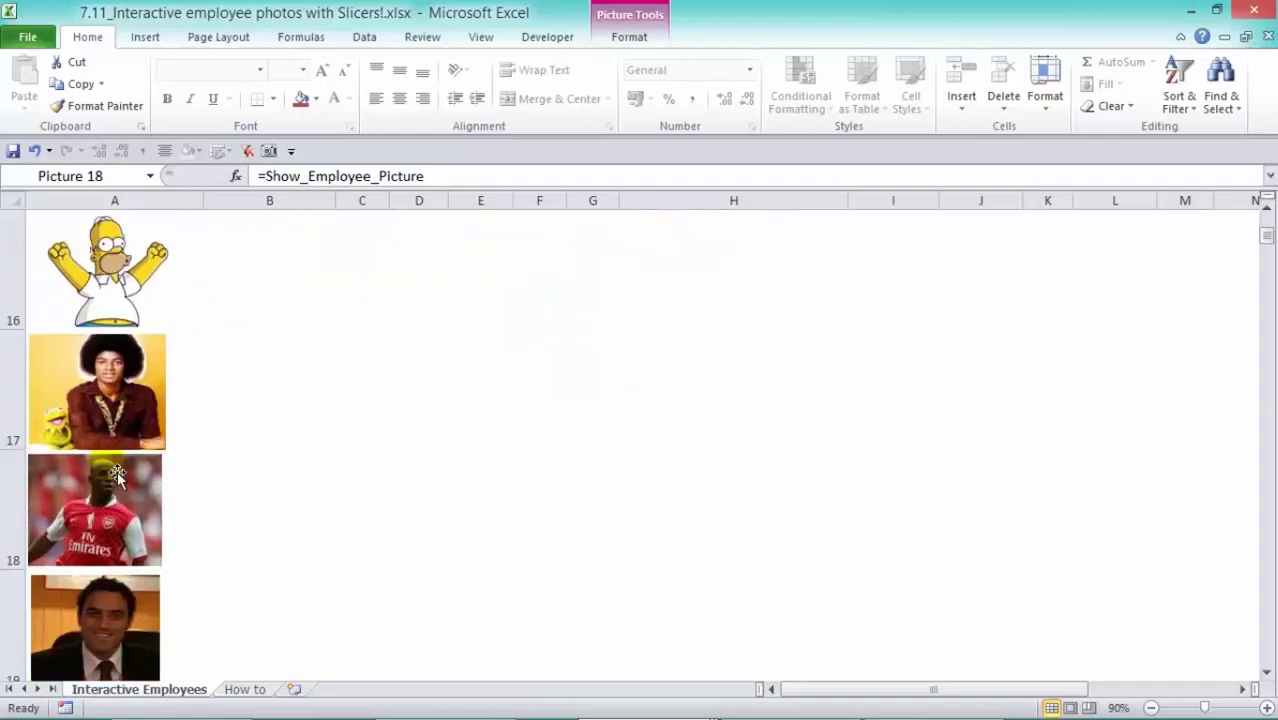
{"action": "scroll", "coordinate": [110, 468], "scroll_direction": "up", "scroll_amount": 2}
{"action": "scroll", "coordinate": [110, 450], "scroll_direction": "up", "scroll_amount": 5}
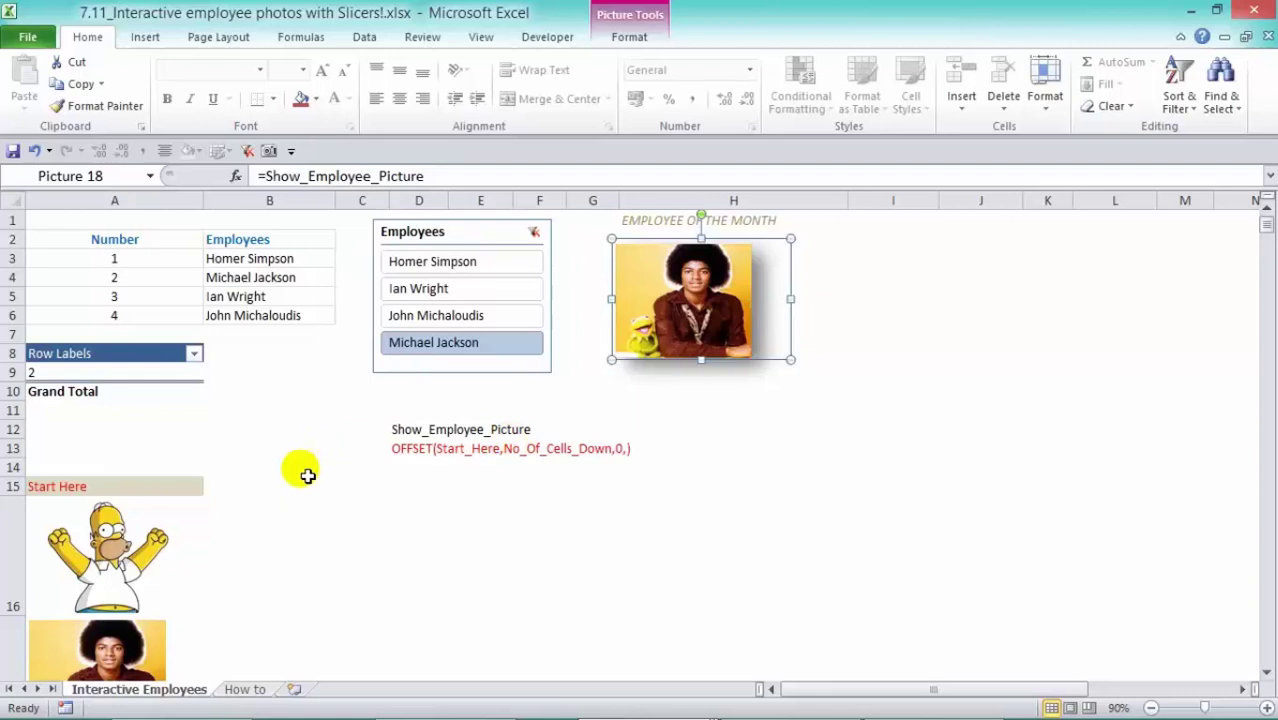
Step: Copy the Number and Employees table in A2:B6 of the Interactive Employees sheet to cell B3 of the How to sheet
{"action": "left_click", "coordinate": [245, 689]}
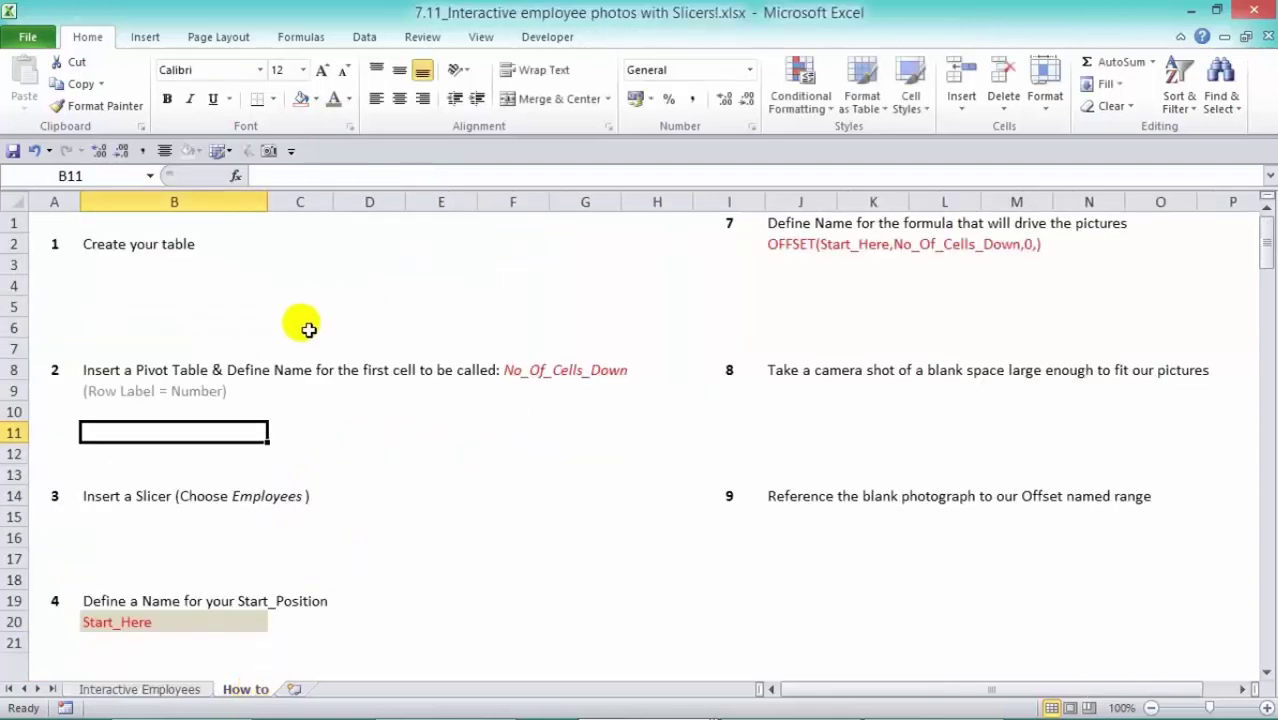
{"action": "left_click", "coordinate": [118, 270]}
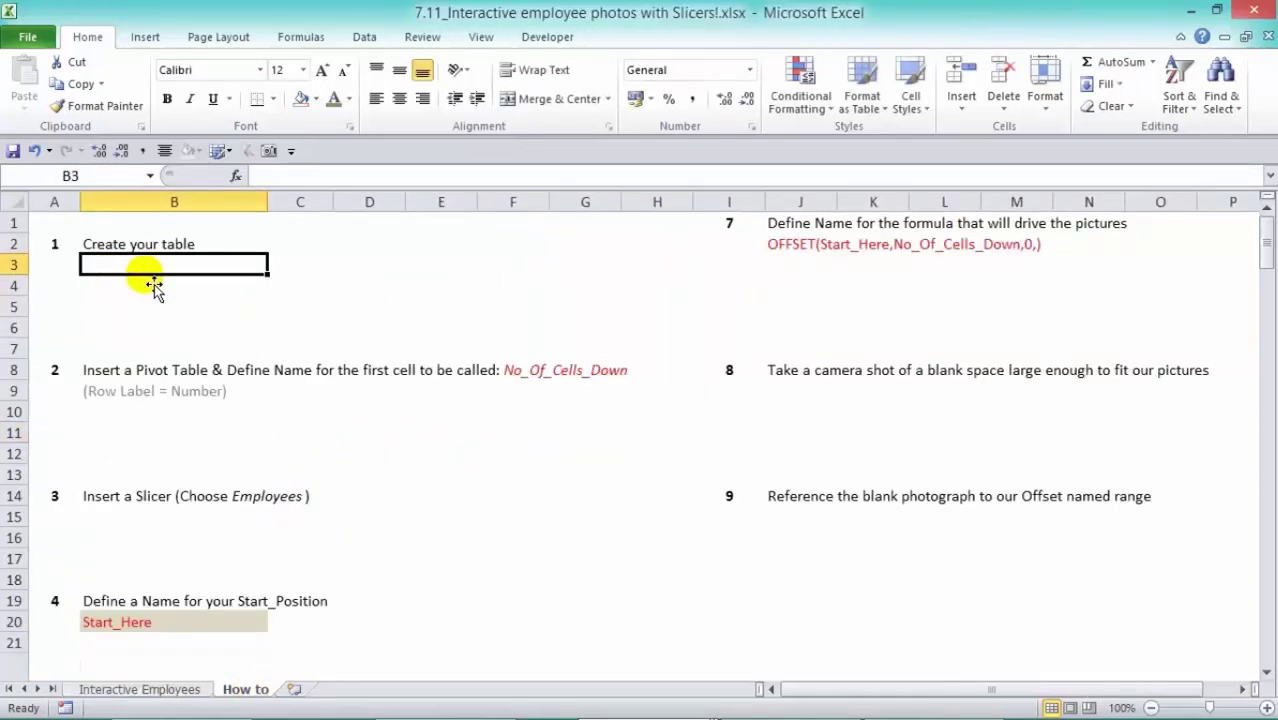
{"action": "left_click", "coordinate": [100, 689]}
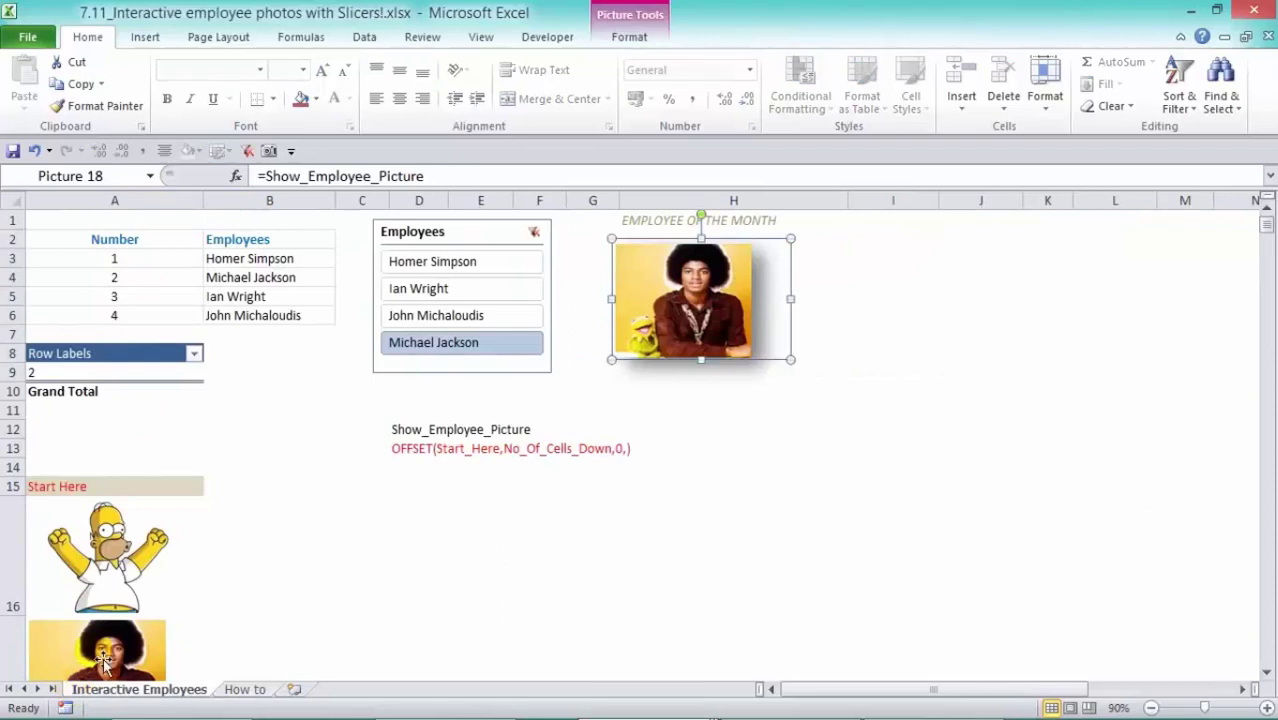
{"action": "left_click", "coordinate": [147, 245]}
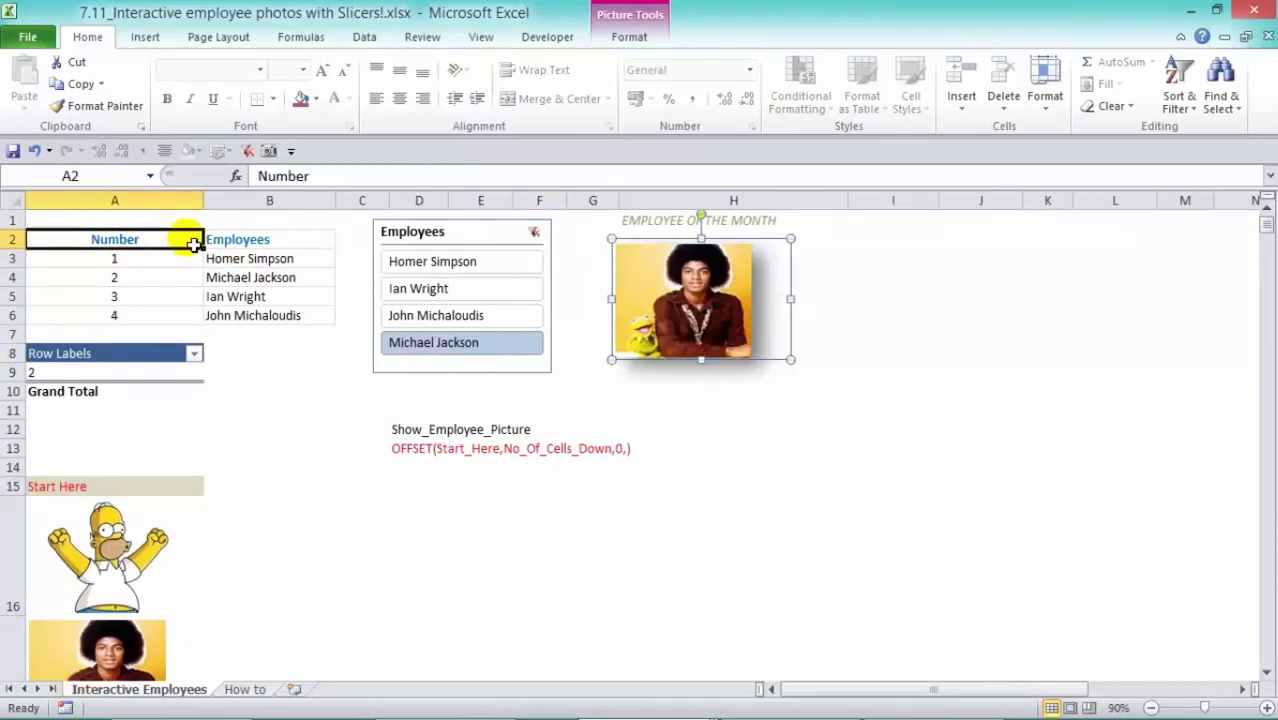
{"action": "left_click_drag", "start_coordinate": [193, 245], "coordinate": [253, 325]}
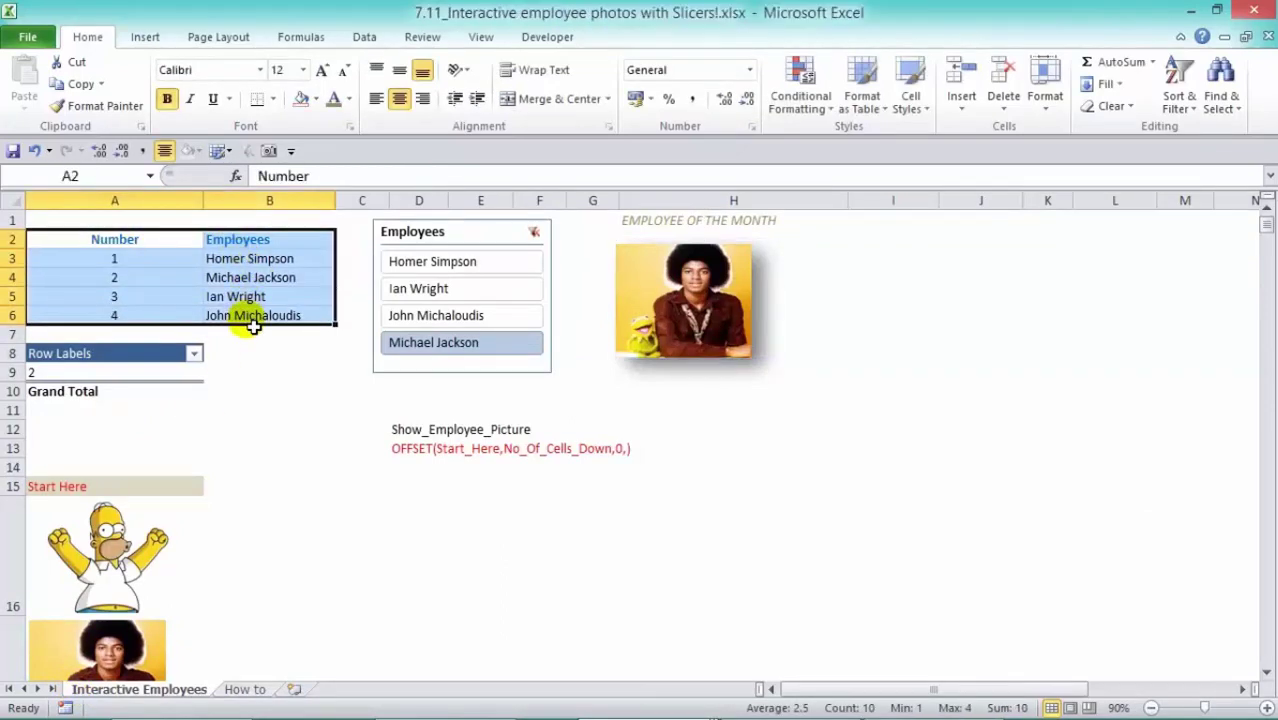
{"action": "key", "text": "ctrl+c"}
{"action": "left_click", "coordinate": [245, 689]}
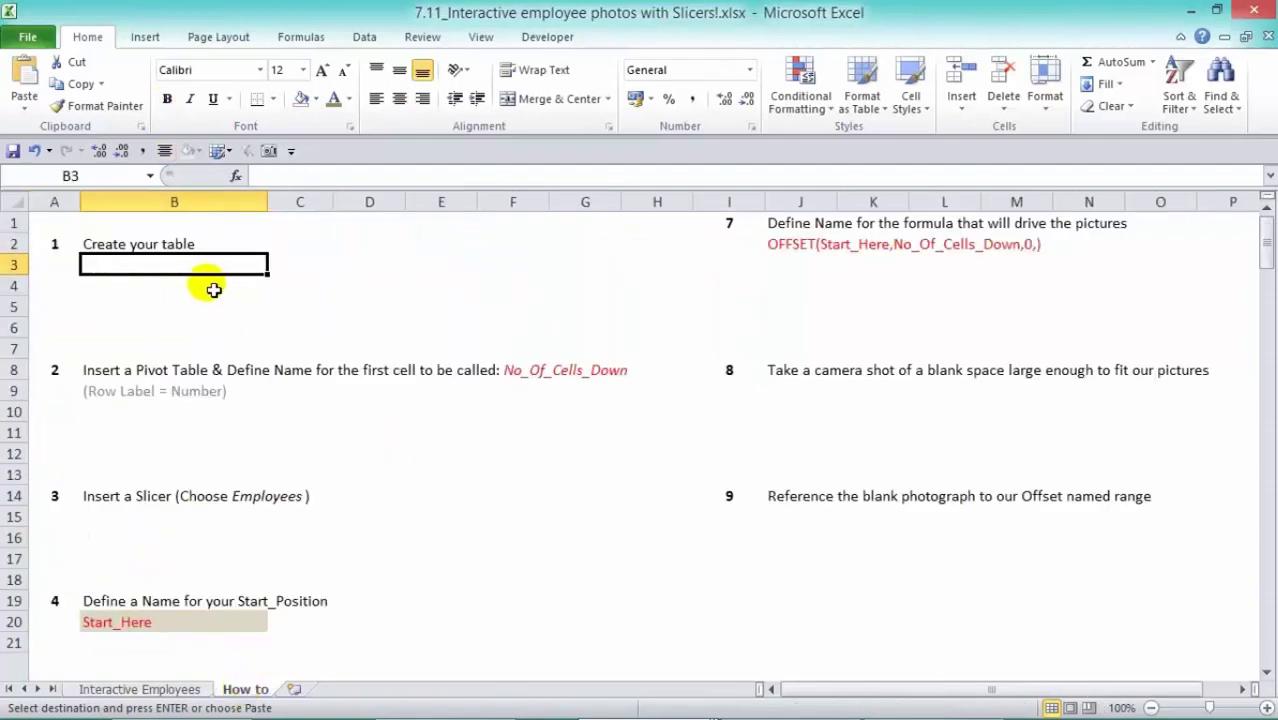
{"action": "key", "text": "ctrl+v"}
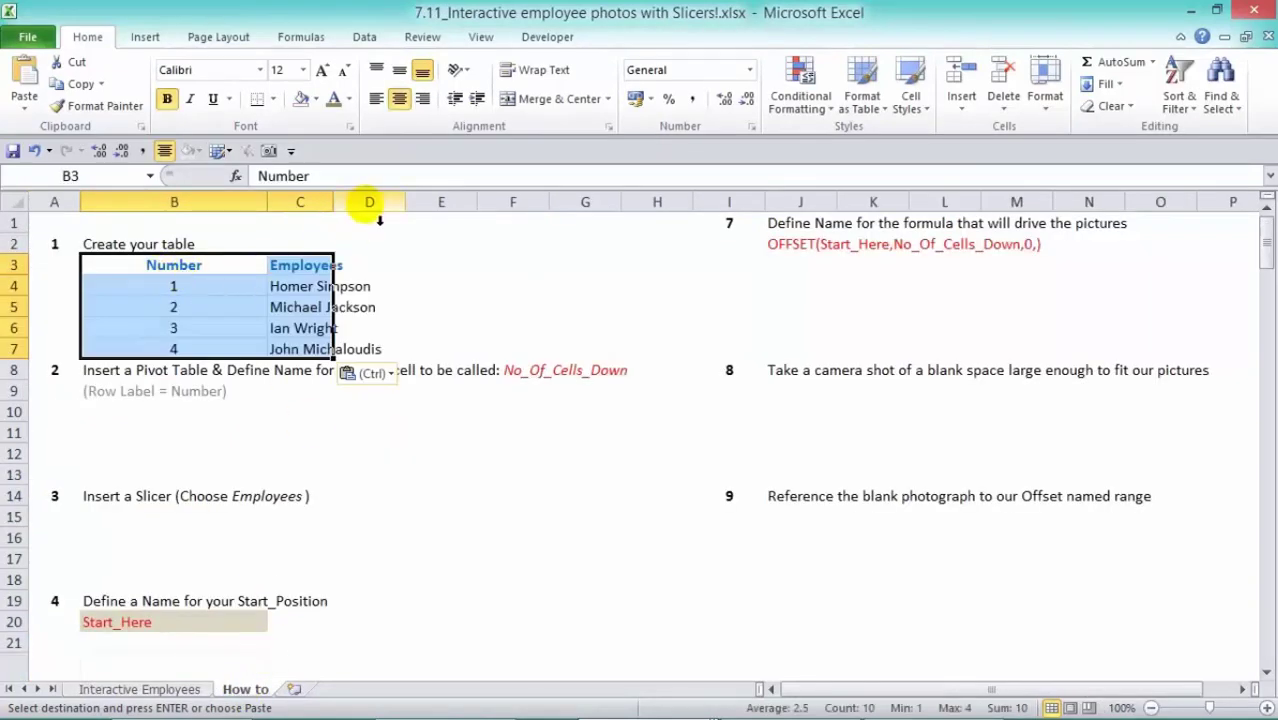
Step: Auto-fit the width of column C to the employee names in the pasted table
{"action": "left_click", "coordinate": [330, 286]}
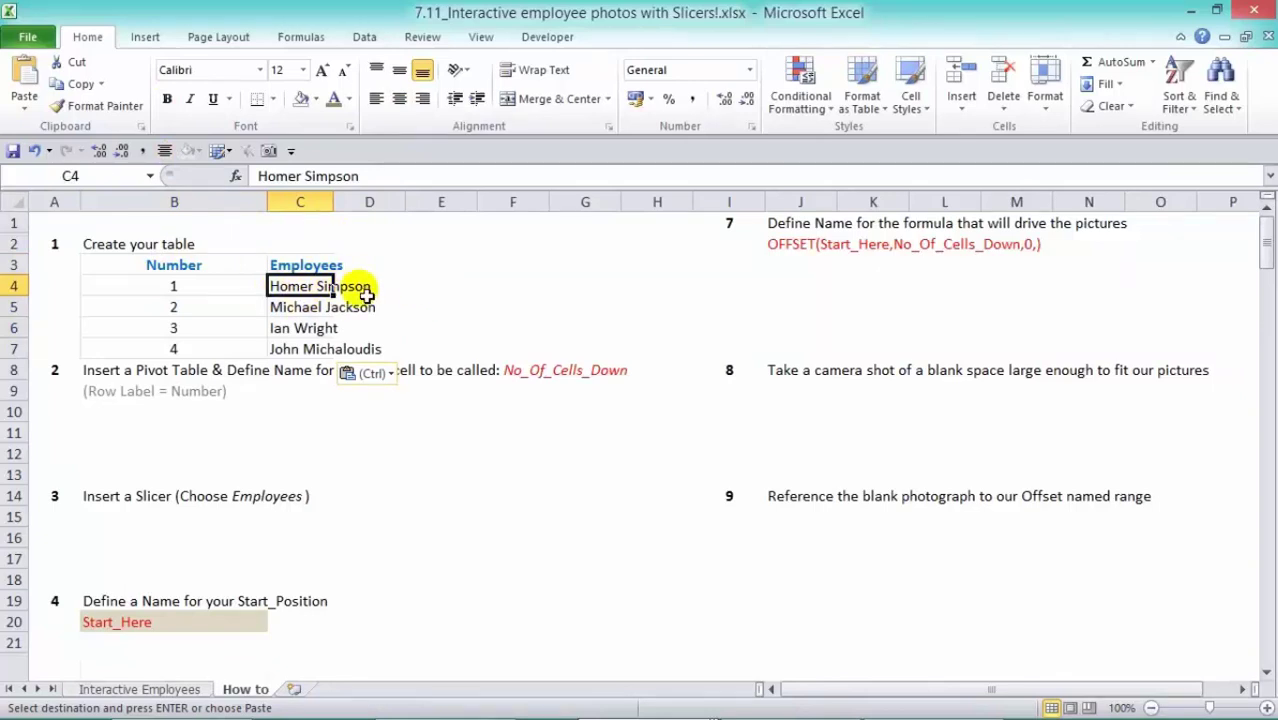
{"action": "double_click", "coordinate": [334, 203]}
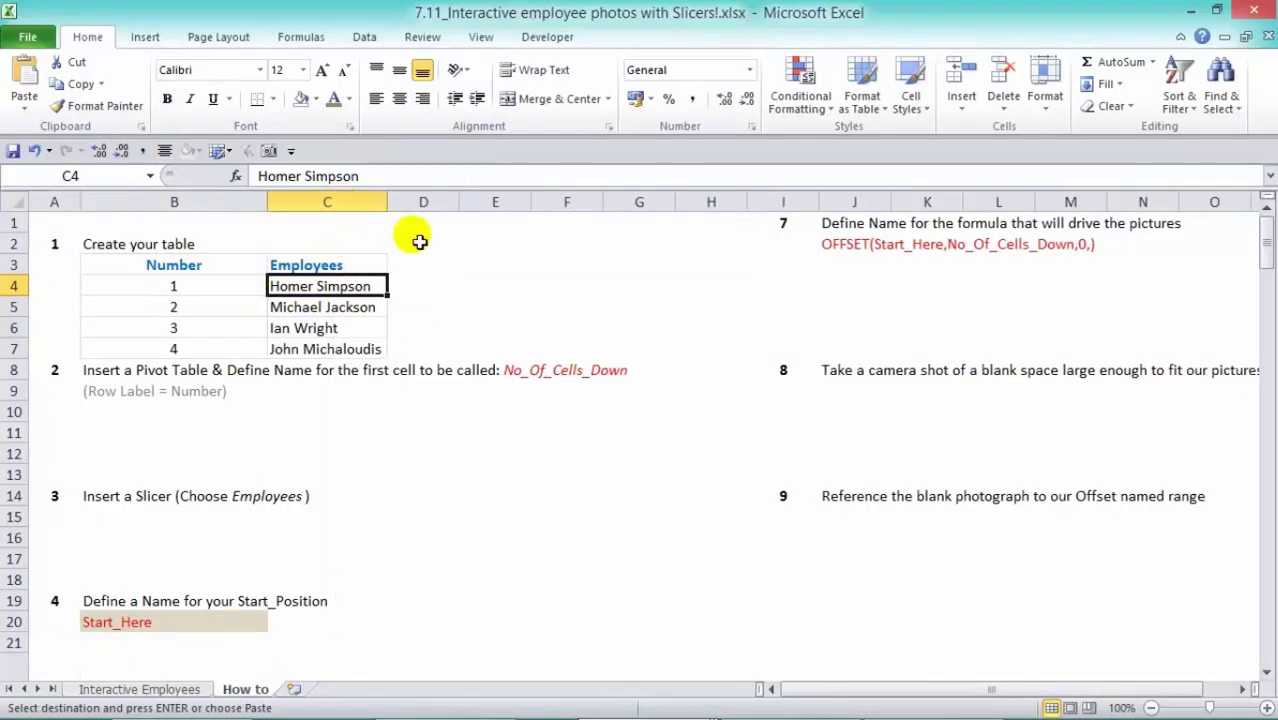
{"action": "left_click", "coordinate": [440, 302]}
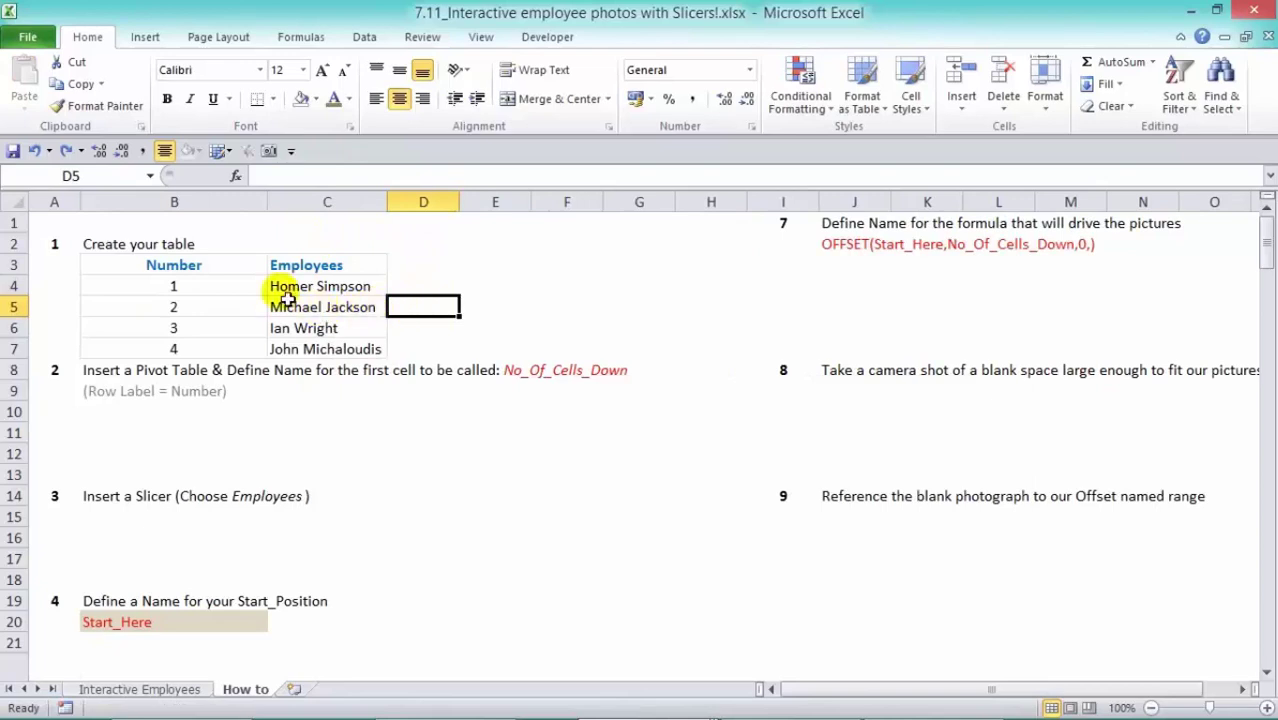
Step: Create a PivotTable from B3:C7 at cell B32 of the existing How to sheet, with Number as the row label
{"action": "left_click_drag", "start_coordinate": [205, 266], "coordinate": [357, 350]}
{"action": "left_click", "coordinate": [150, 36]}
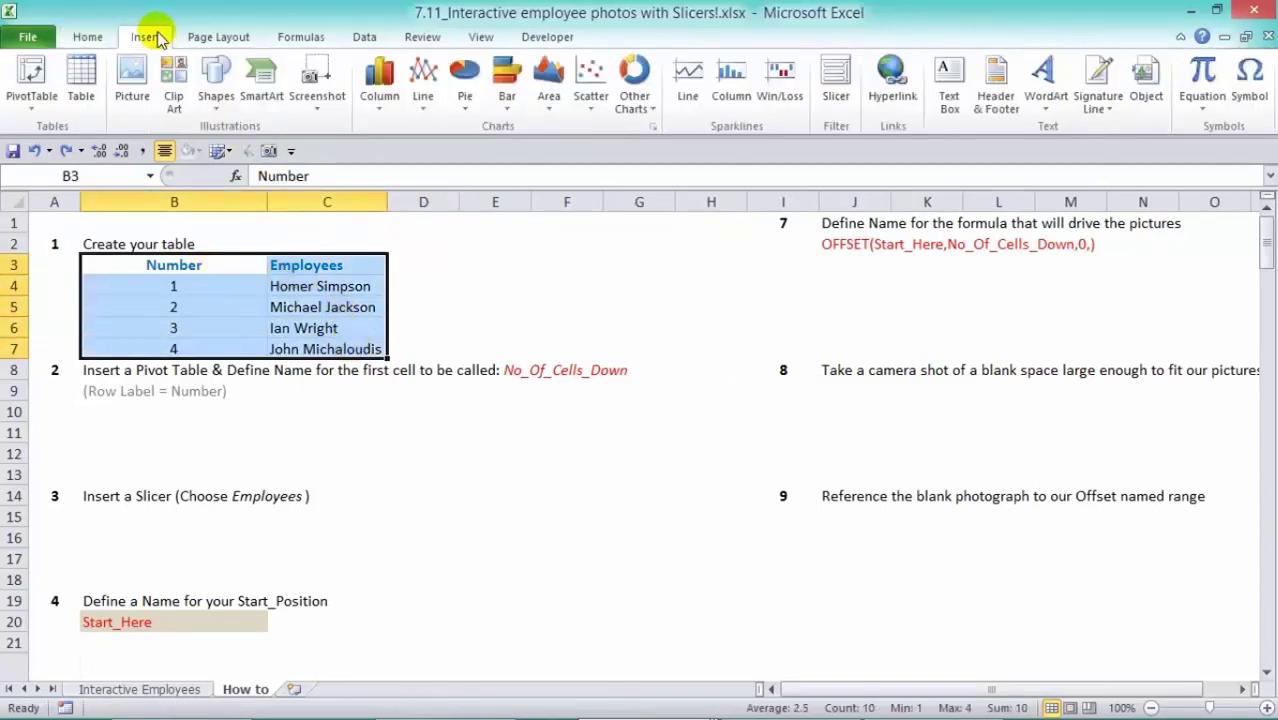
{"action": "left_click", "coordinate": [32, 72]}
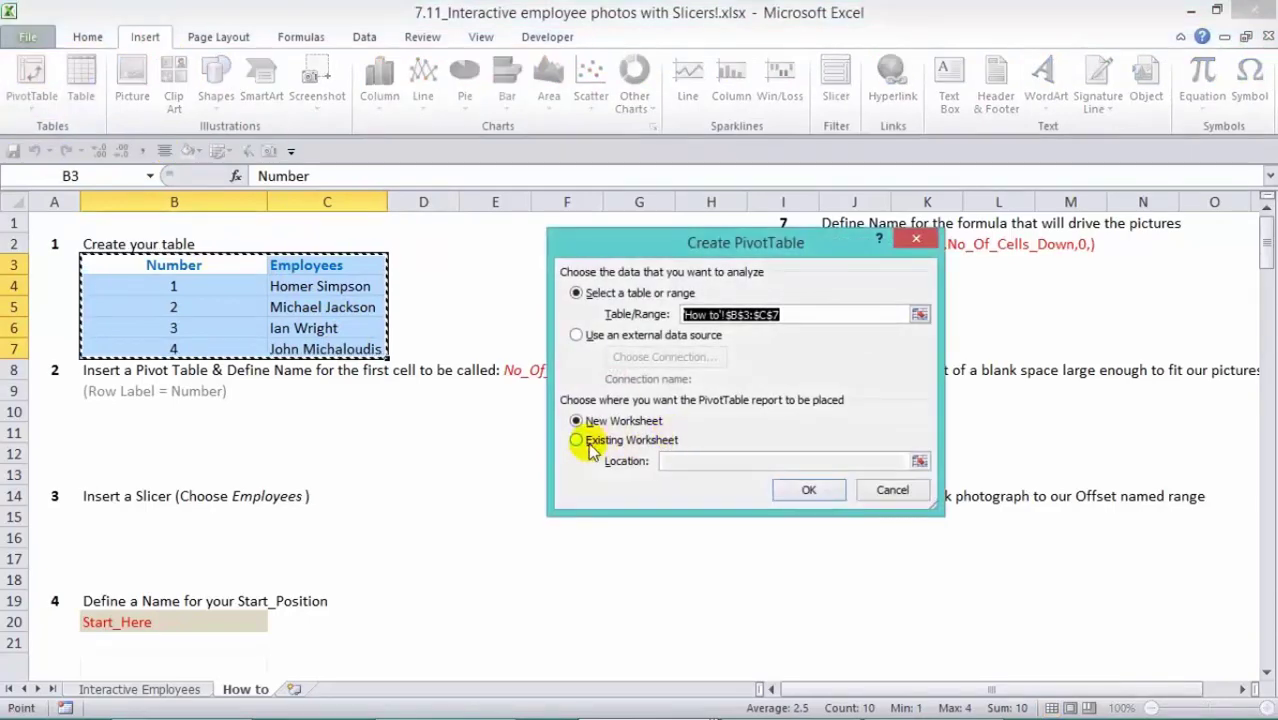
{"action": "left_click", "coordinate": [582, 440]}
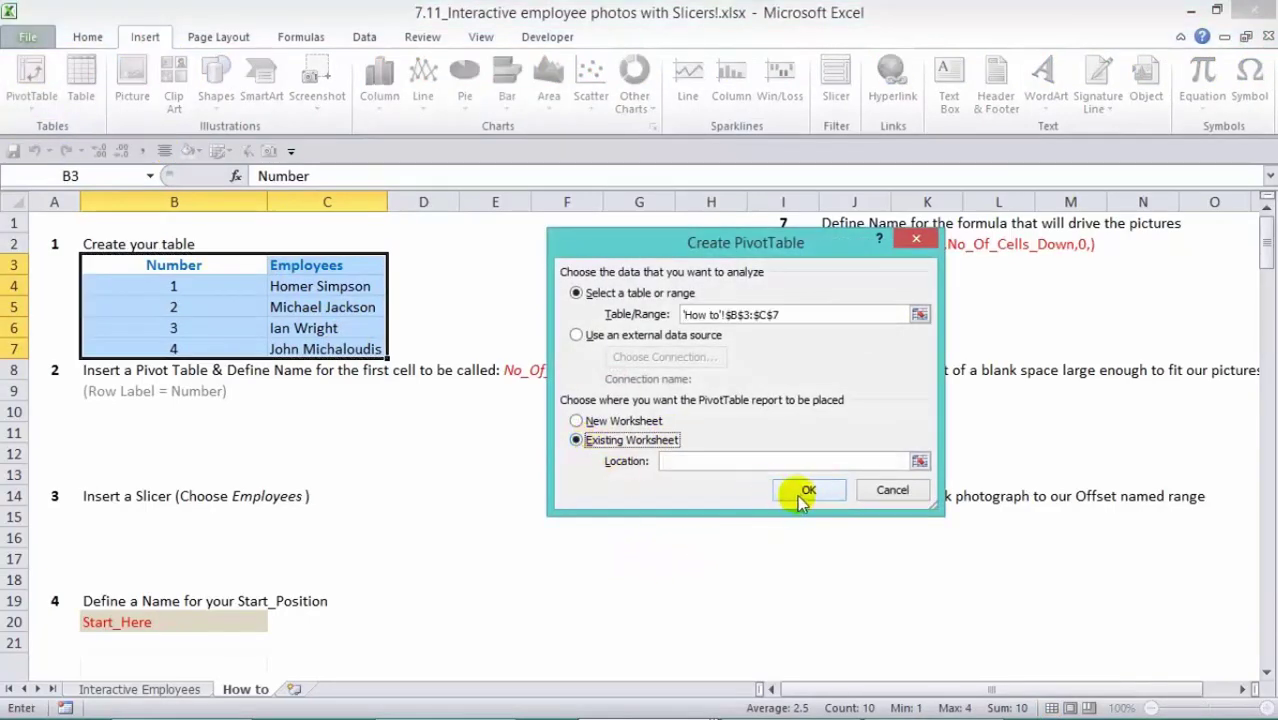
{"action": "scroll", "coordinate": [630, 578], "scroll_direction": "down", "scroll_amount": 2}
{"action": "scroll", "coordinate": [626, 585], "scroll_direction": "down", "scroll_amount": 7}
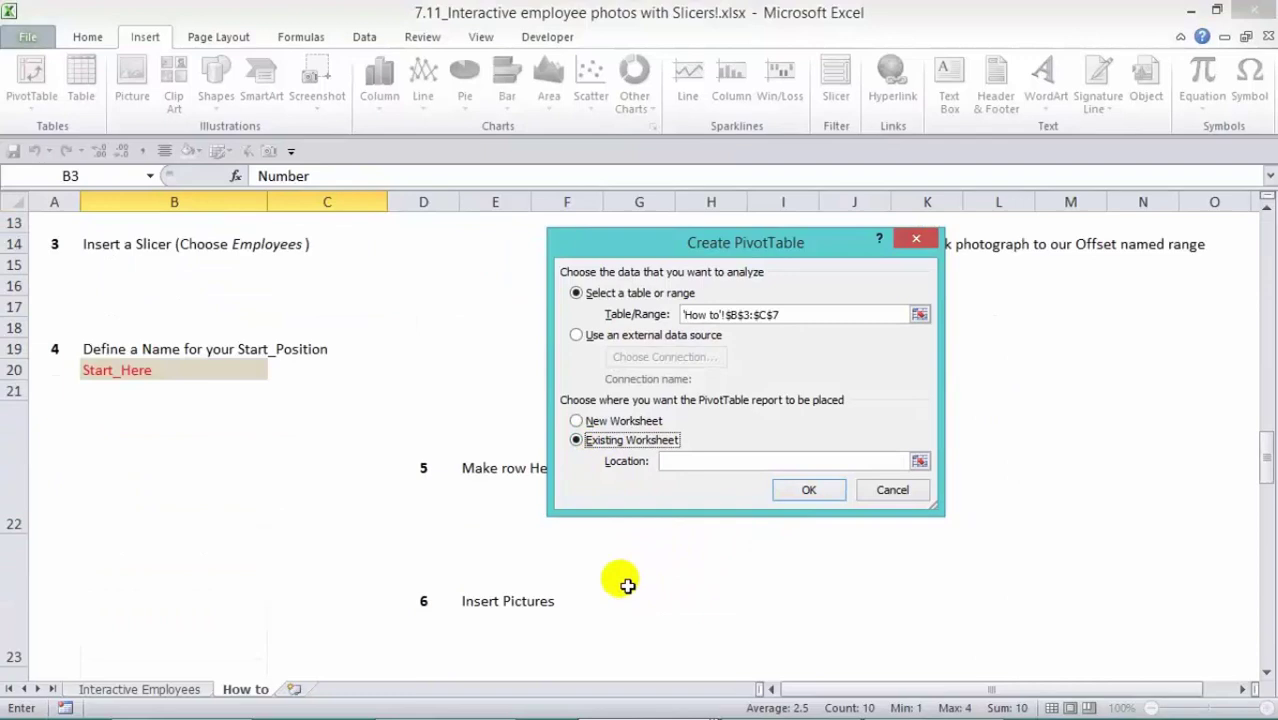
{"action": "left_click", "coordinate": [95, 308]}
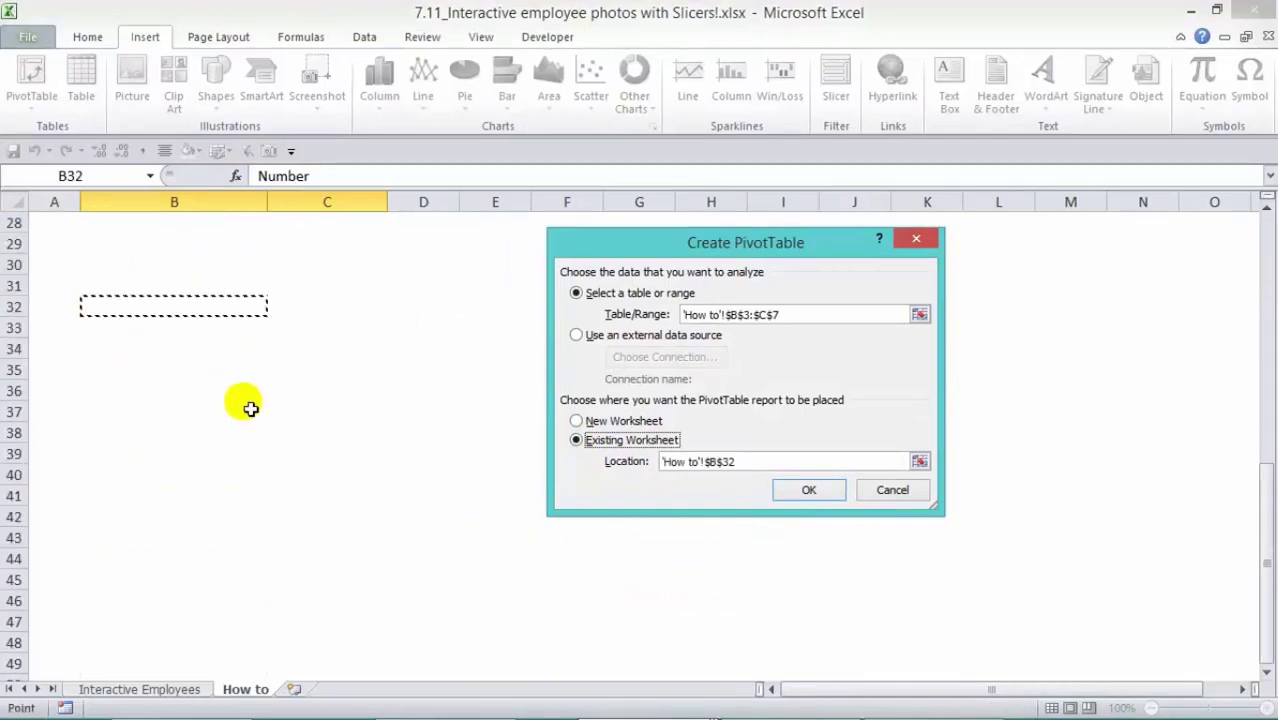
{"action": "left_click", "coordinate": [808, 492]}
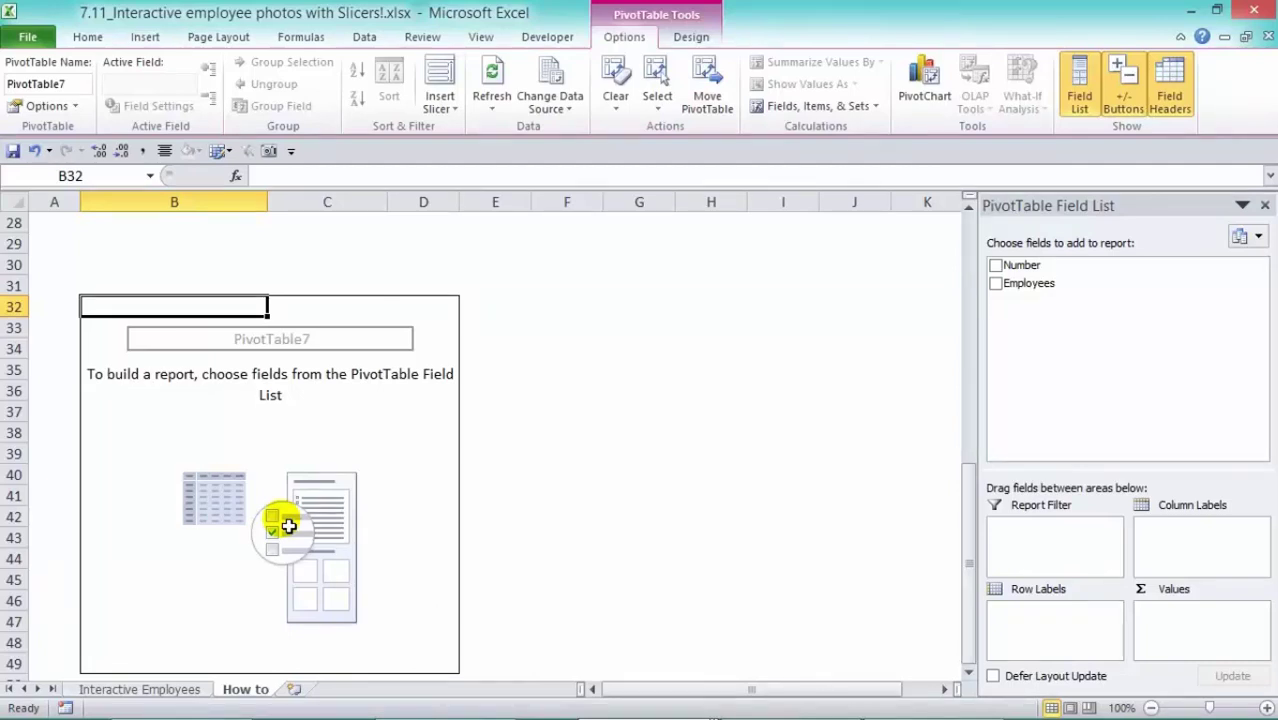
{"action": "left_click_drag", "start_coordinate": [1020, 265], "coordinate": [1050, 622]}
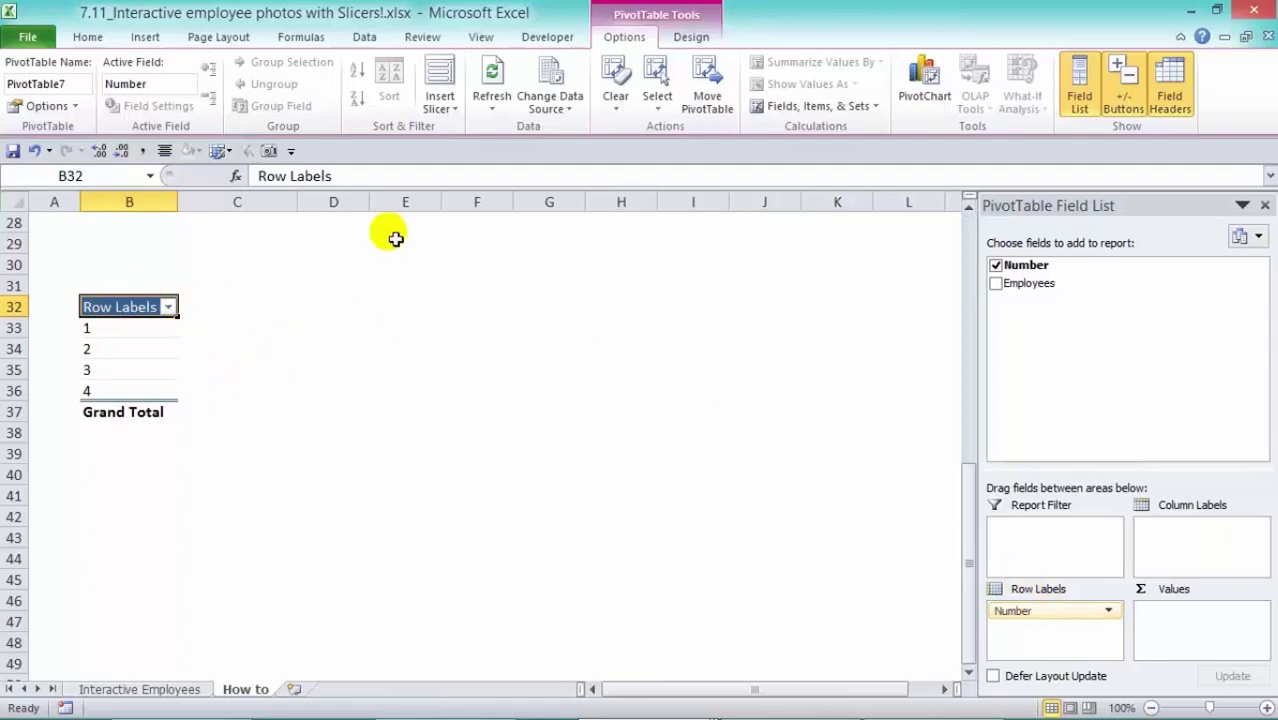
Step: Remove the grand total row from the PivotTable on the How to sheet
{"action": "left_click", "coordinate": [126, 410]}
{"action": "right_click", "coordinate": [128, 413]}
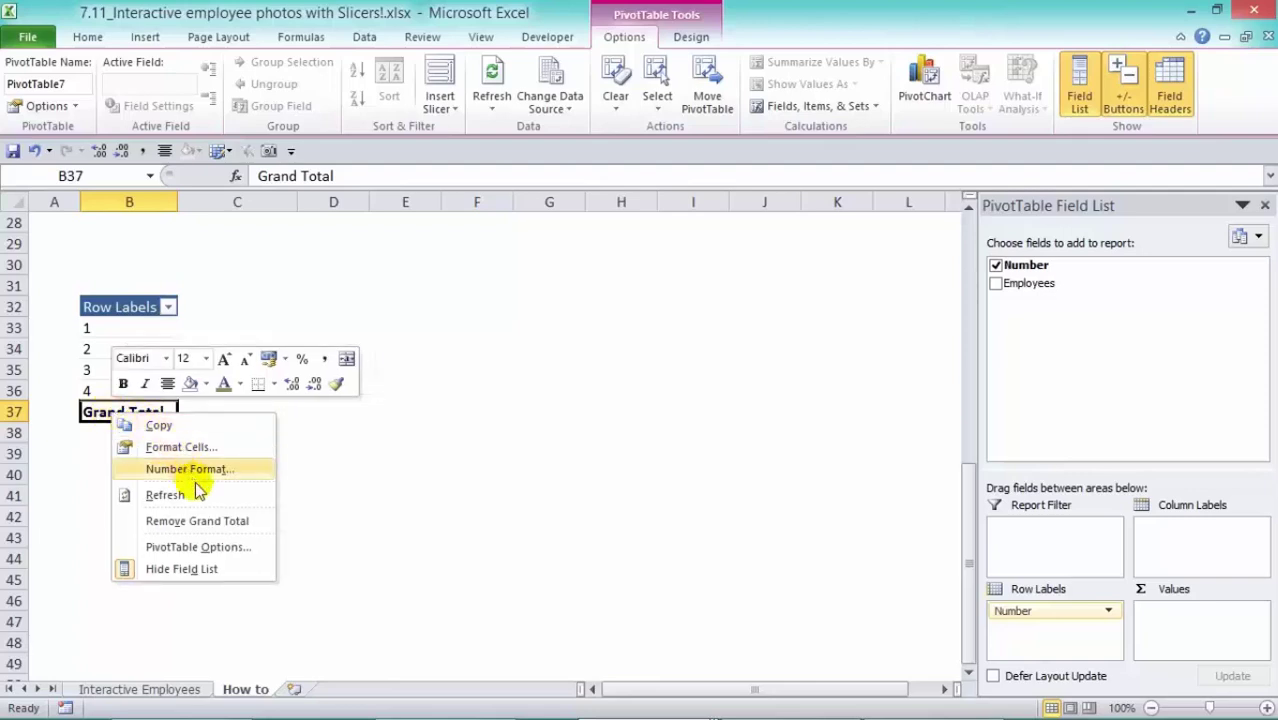
{"action": "left_click", "coordinate": [238, 519]}
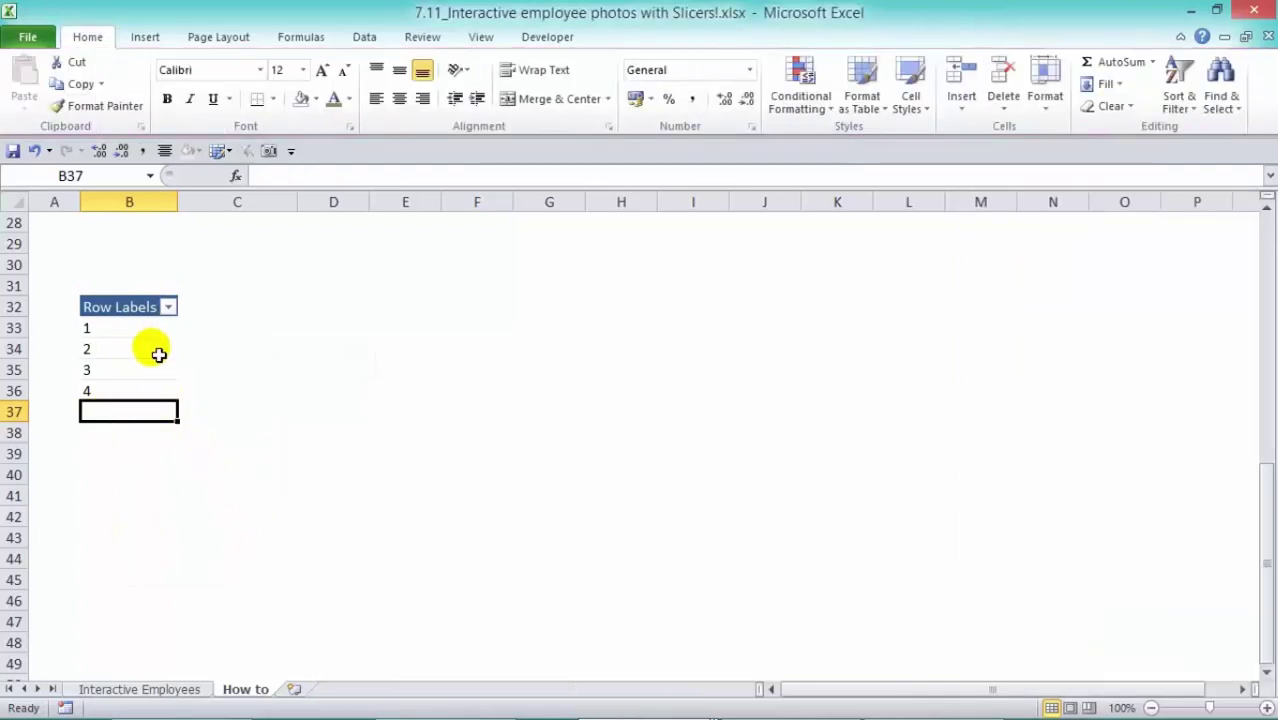
Step: Move the PivotTable from B32:B36 to cell D9 of the How to sheet, under instruction 2
{"action": "left_click_drag", "start_coordinate": [128, 308], "coordinate": [143, 376]}
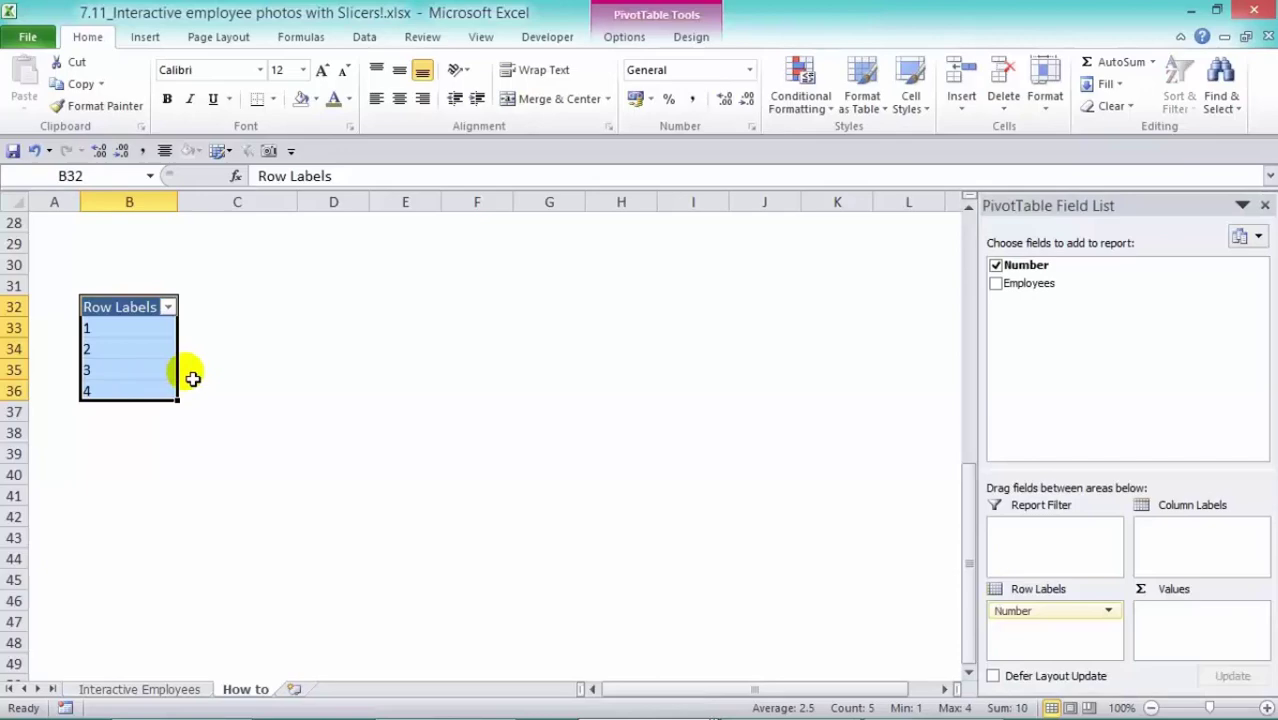
{"action": "scroll", "coordinate": [180, 385], "scroll_direction": "up", "scroll_amount": 3}
{"action": "key", "text": "ctrl+x"}
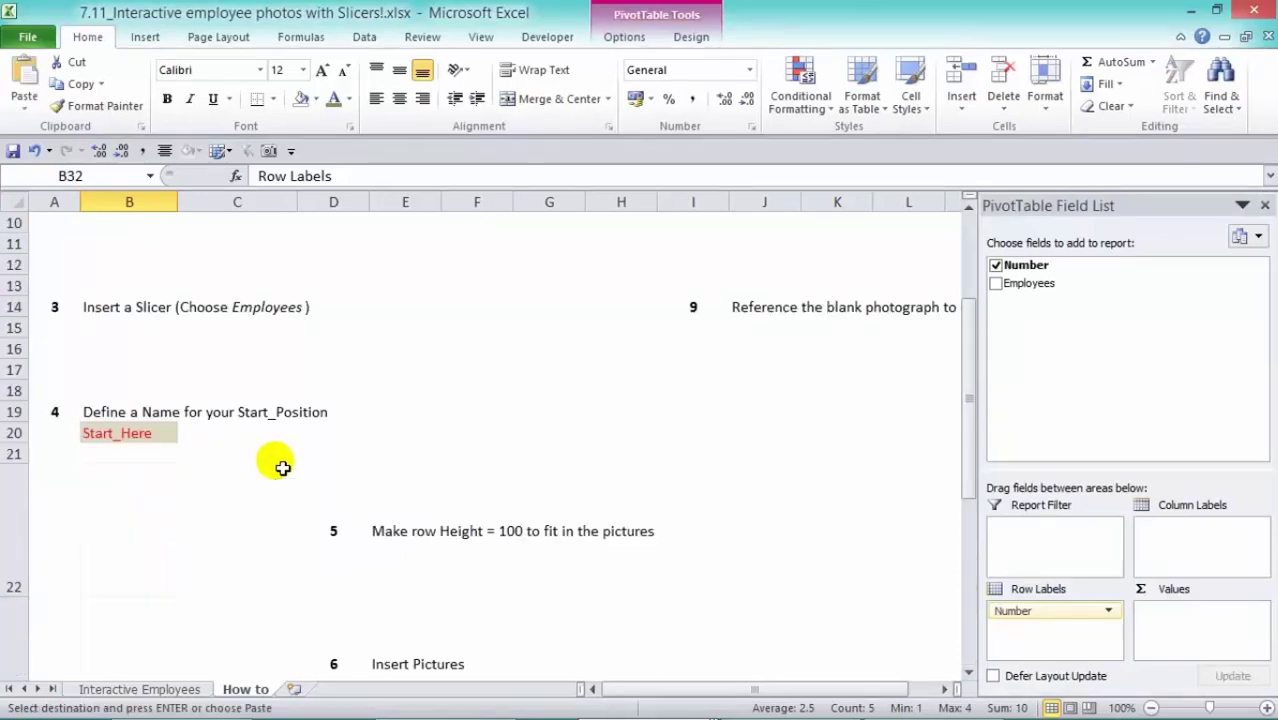
{"action": "scroll", "coordinate": [278, 462], "scroll_direction": "up", "scroll_amount": 8}
{"action": "left_click", "coordinate": [288, 397]}
{"action": "left_click", "coordinate": [331, 394]}
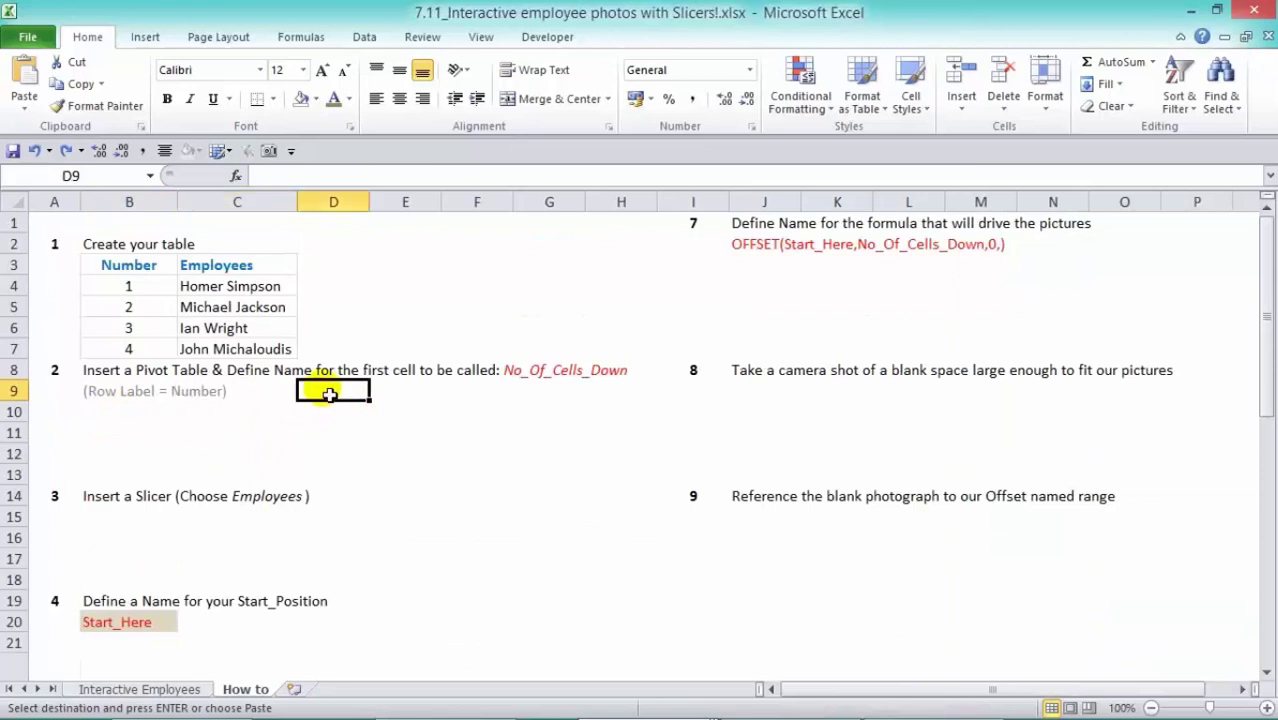
{"action": "key", "text": "ctrl+v"}
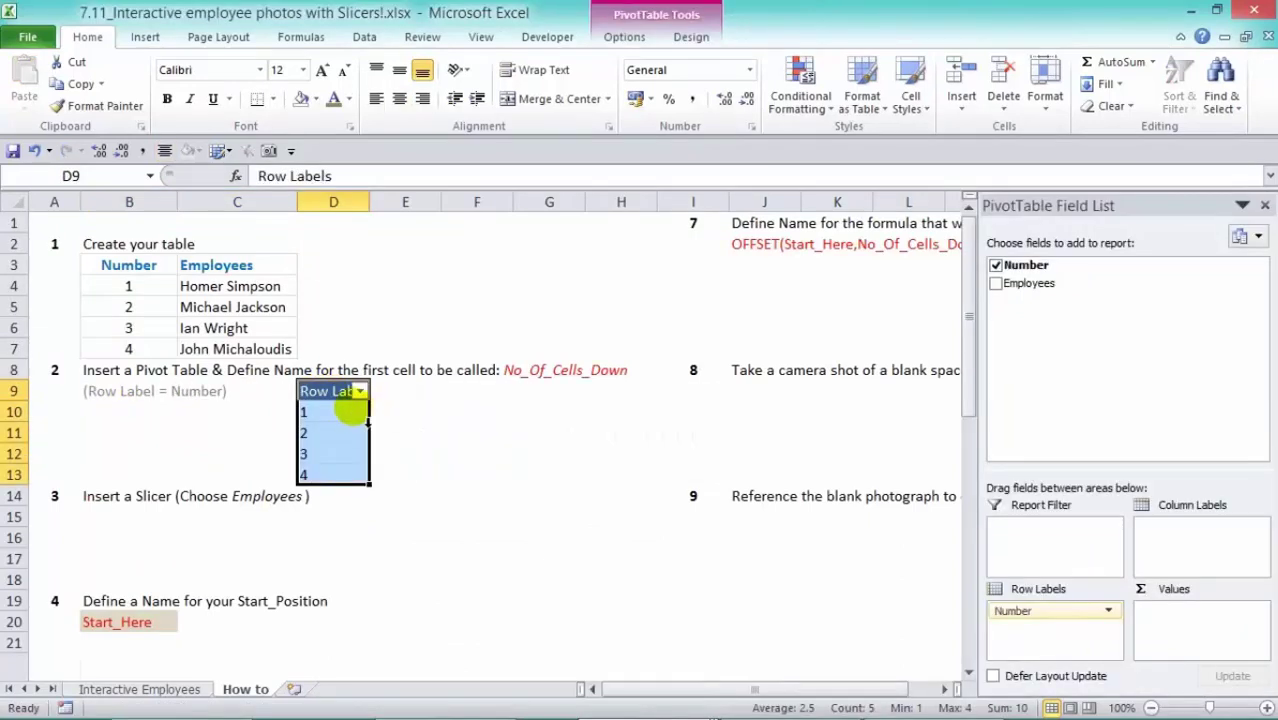
Step: Filter the PivotTable's row labels to show only number 2
{"action": "left_click", "coordinate": [335, 414]}
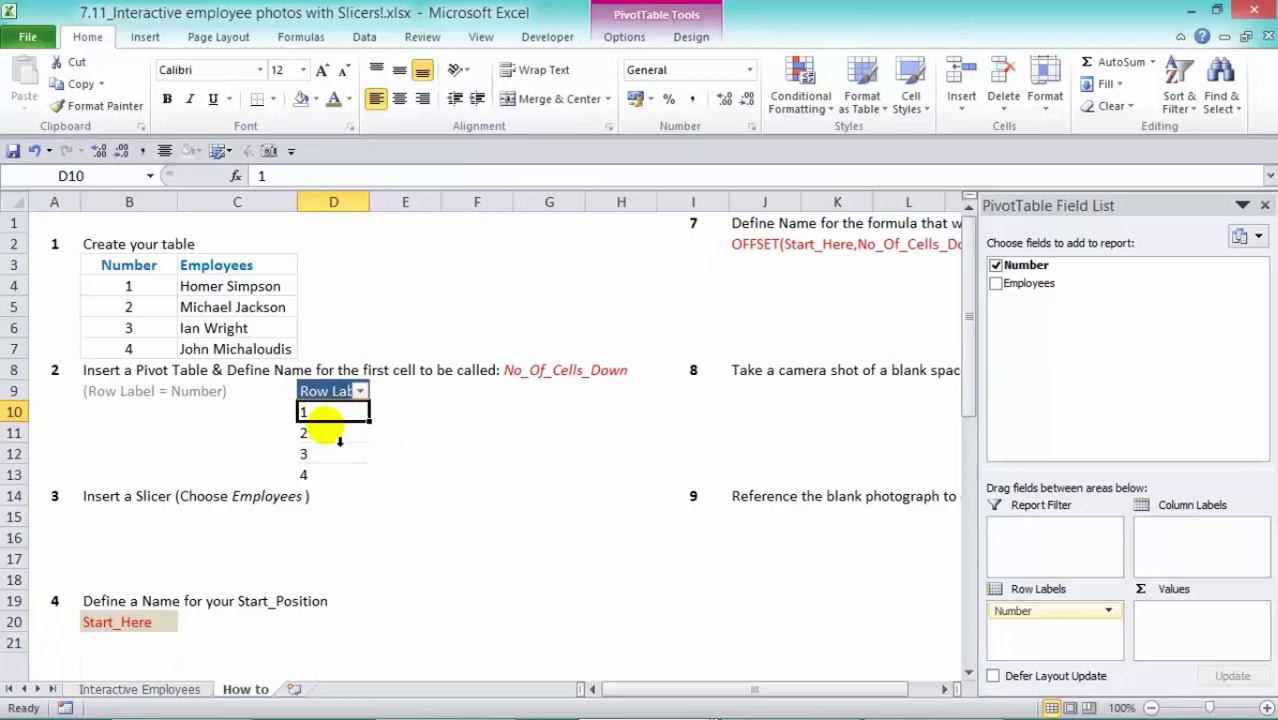
{"action": "left_click", "coordinate": [359, 391]}
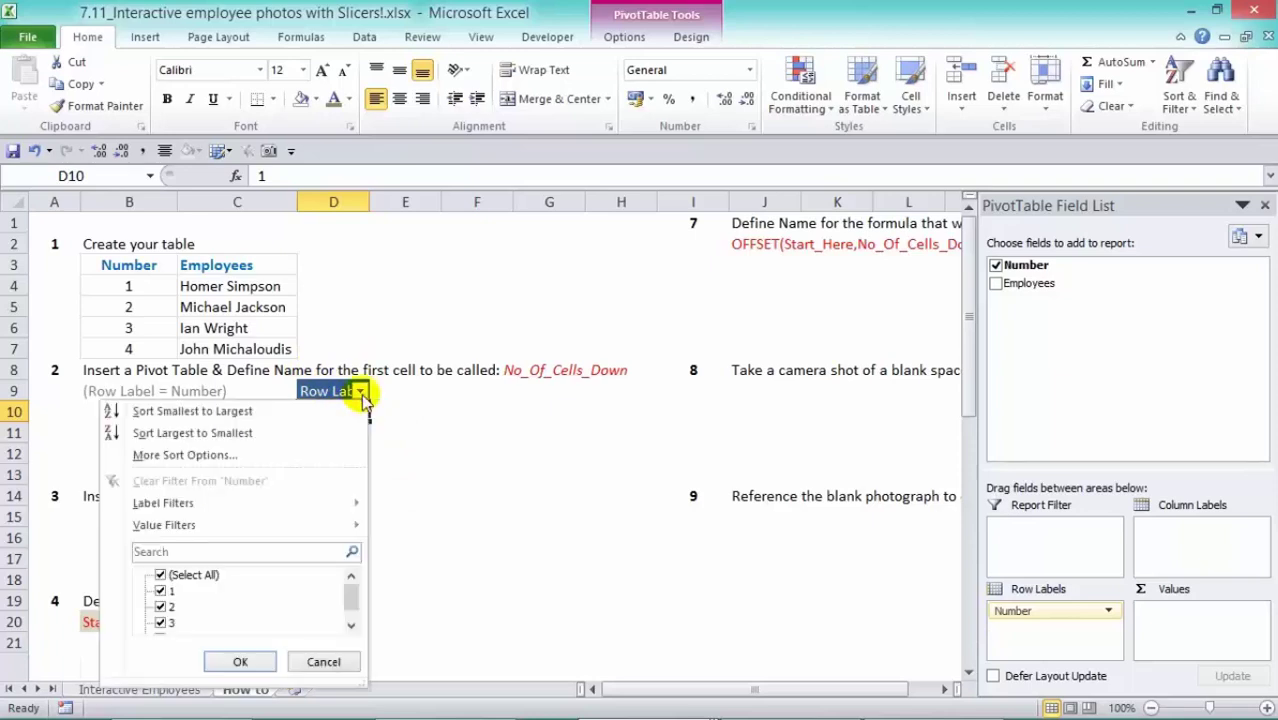
{"action": "left_click", "coordinate": [160, 577]}
{"action": "left_click", "coordinate": [161, 606]}
{"action": "left_click", "coordinate": [236, 661]}
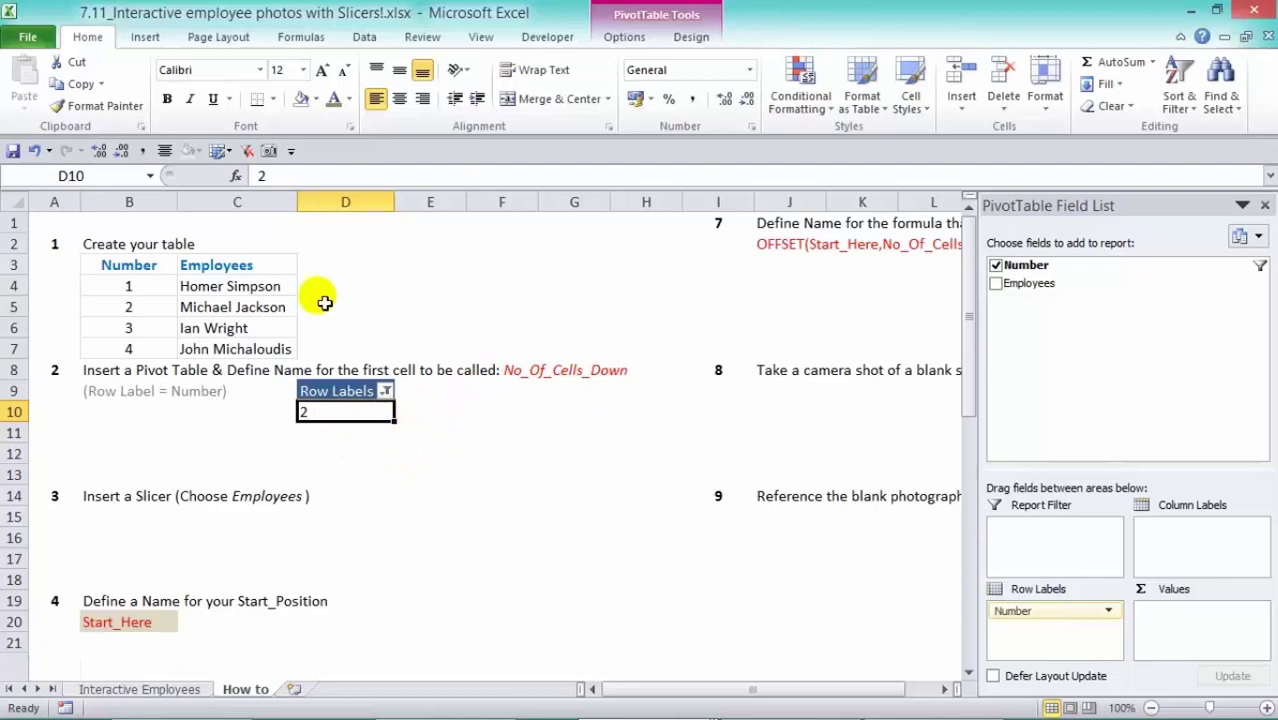
Step: Define the name No_Of_Cells_Down_ for cell D10, the first row-label cell of the PivotTable
{"action": "left_click", "coordinate": [94, 176]}
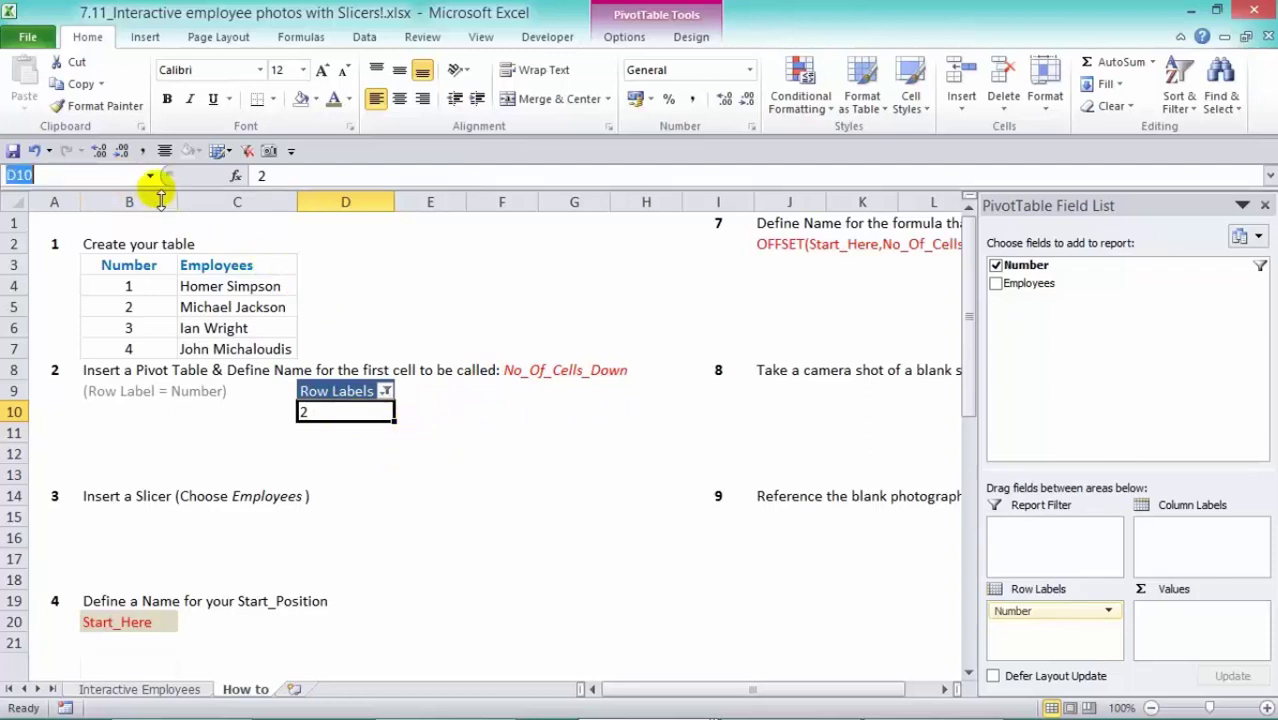
{"action": "key", "text": "BackSpace"}
{"action": "type", "text": "N"}
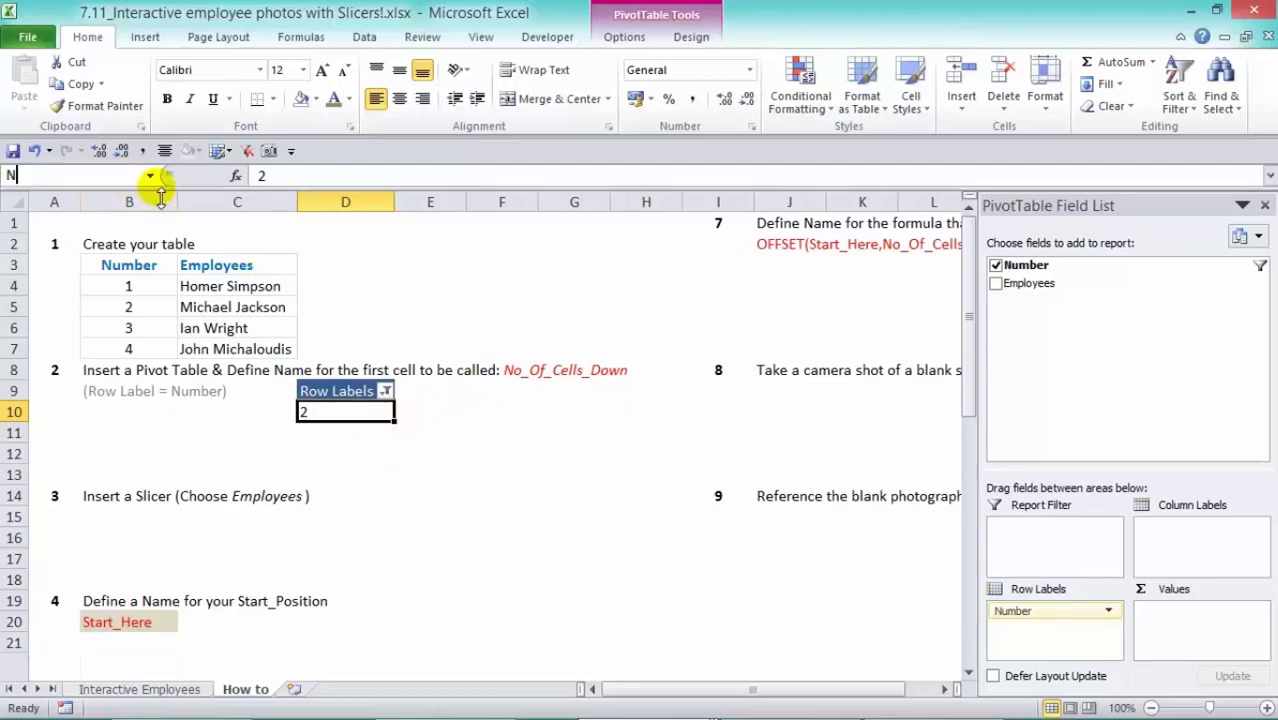
{"action": "type", "text": "o_Of_Cells_Dow"}
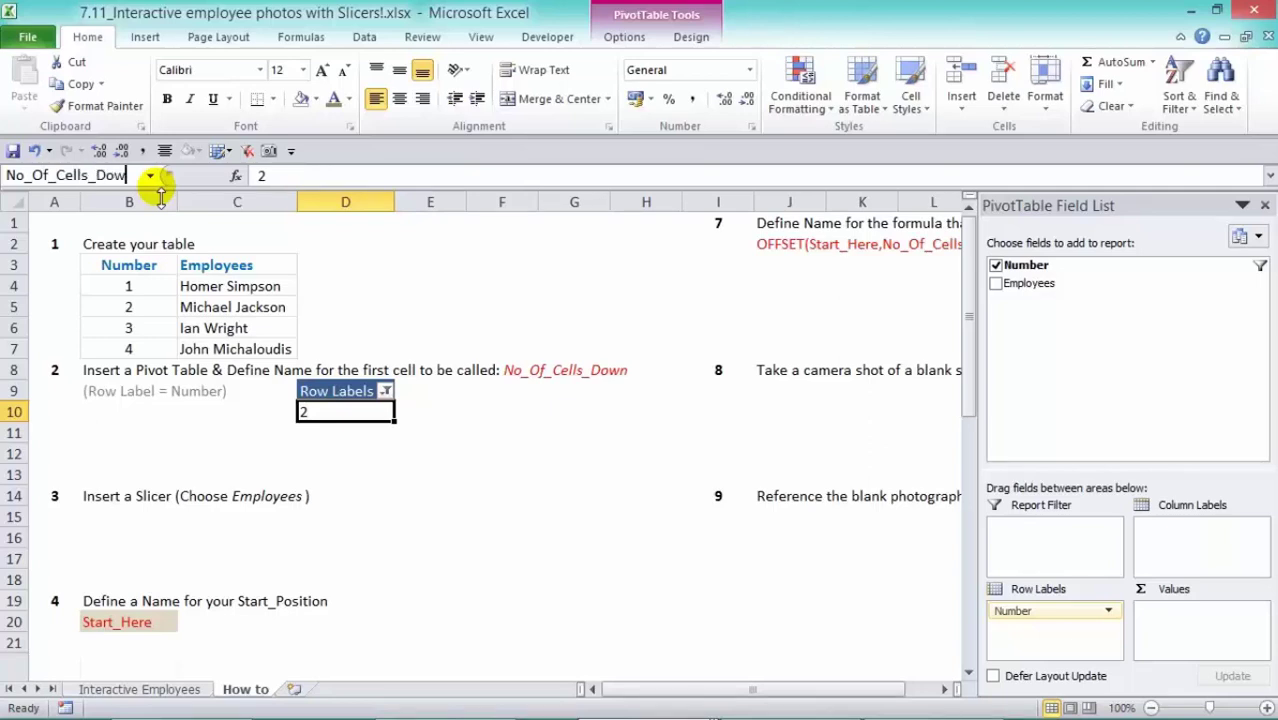
{"action": "type", "text": "n_"}
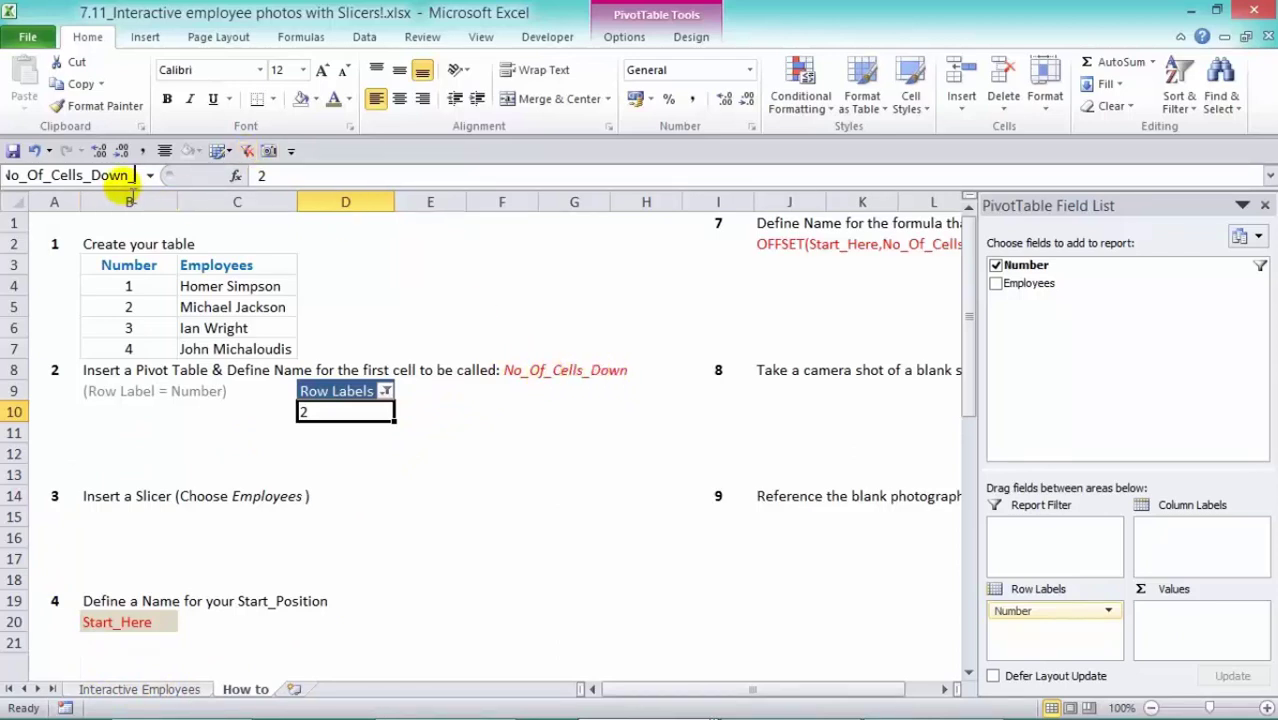
{"action": "key", "text": "Return"}
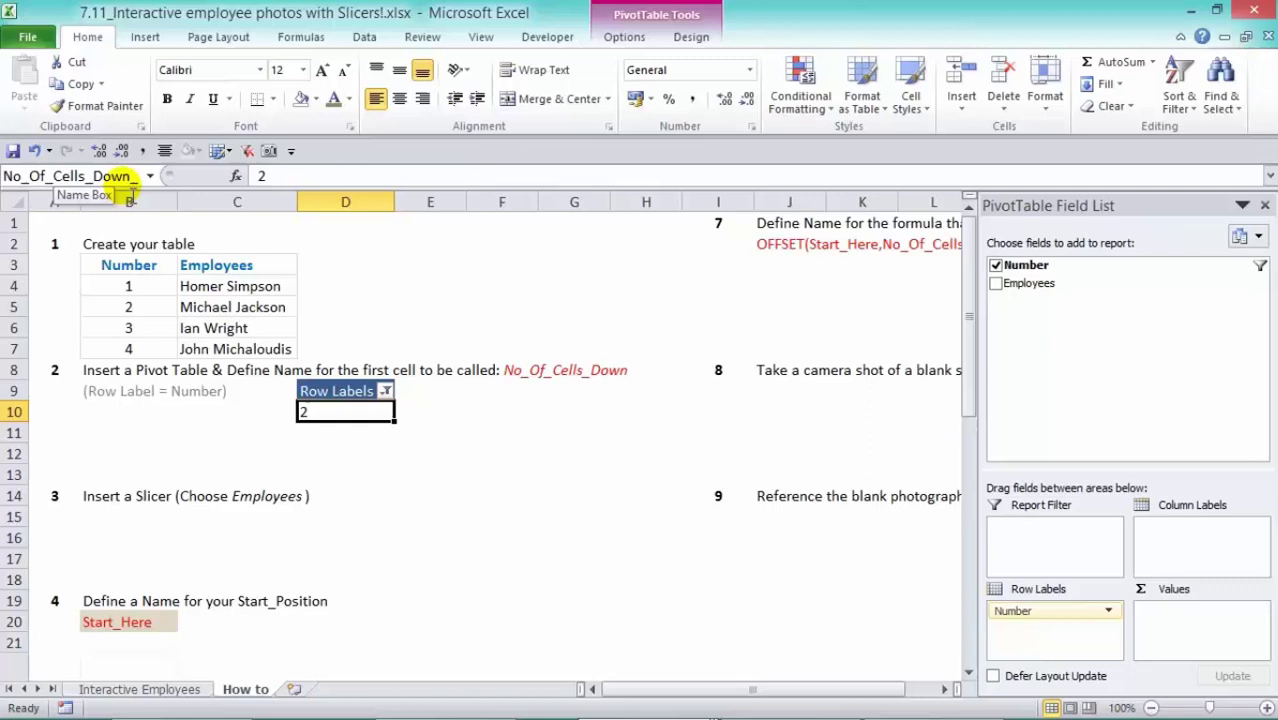
{"action": "mouse_move", "coordinate": [341, 420]}
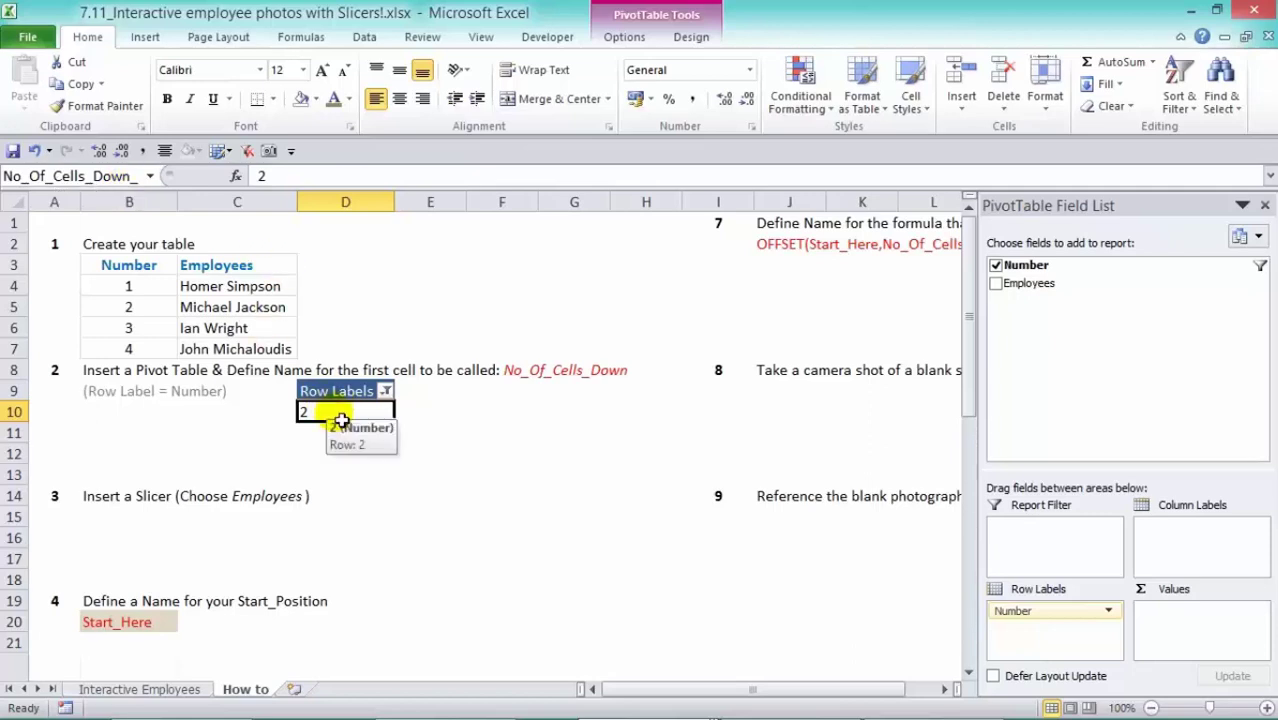
Step: Insert a slicer on the Employees field of the PivotTable and shorten it to about 4.23 cm high
{"action": "left_click", "coordinate": [143, 496]}
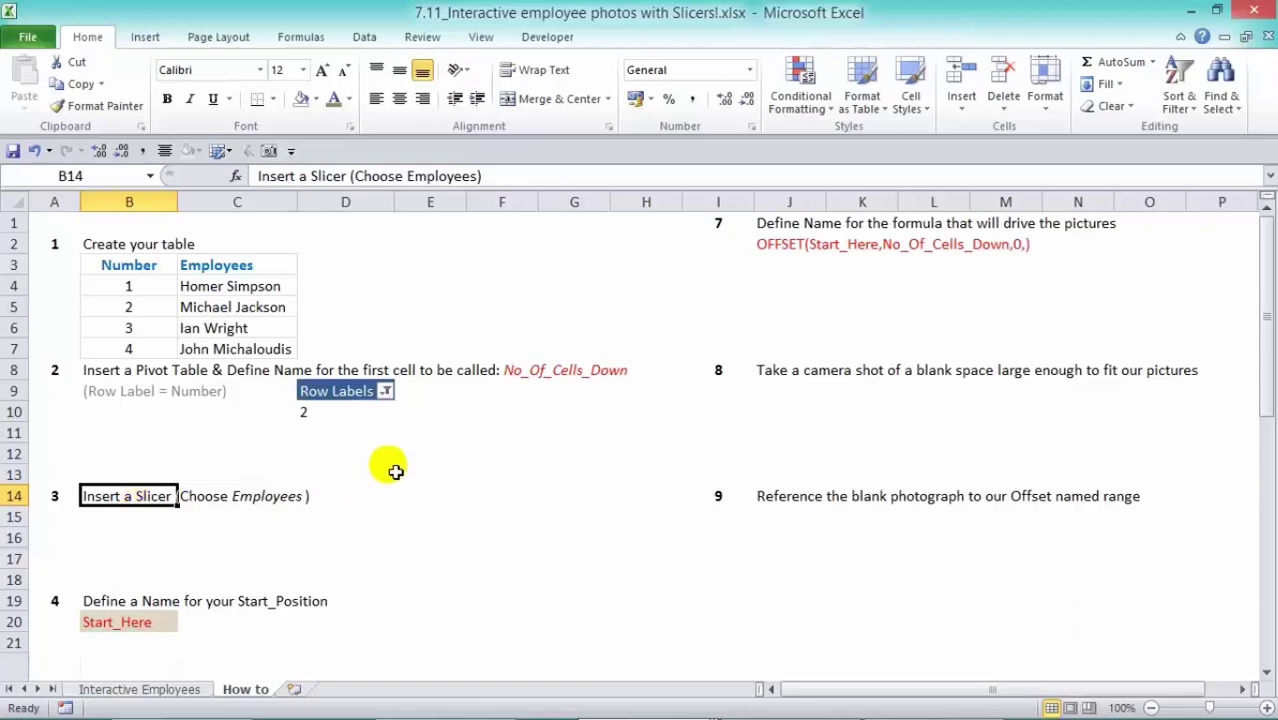
{"action": "left_click", "coordinate": [362, 417]}
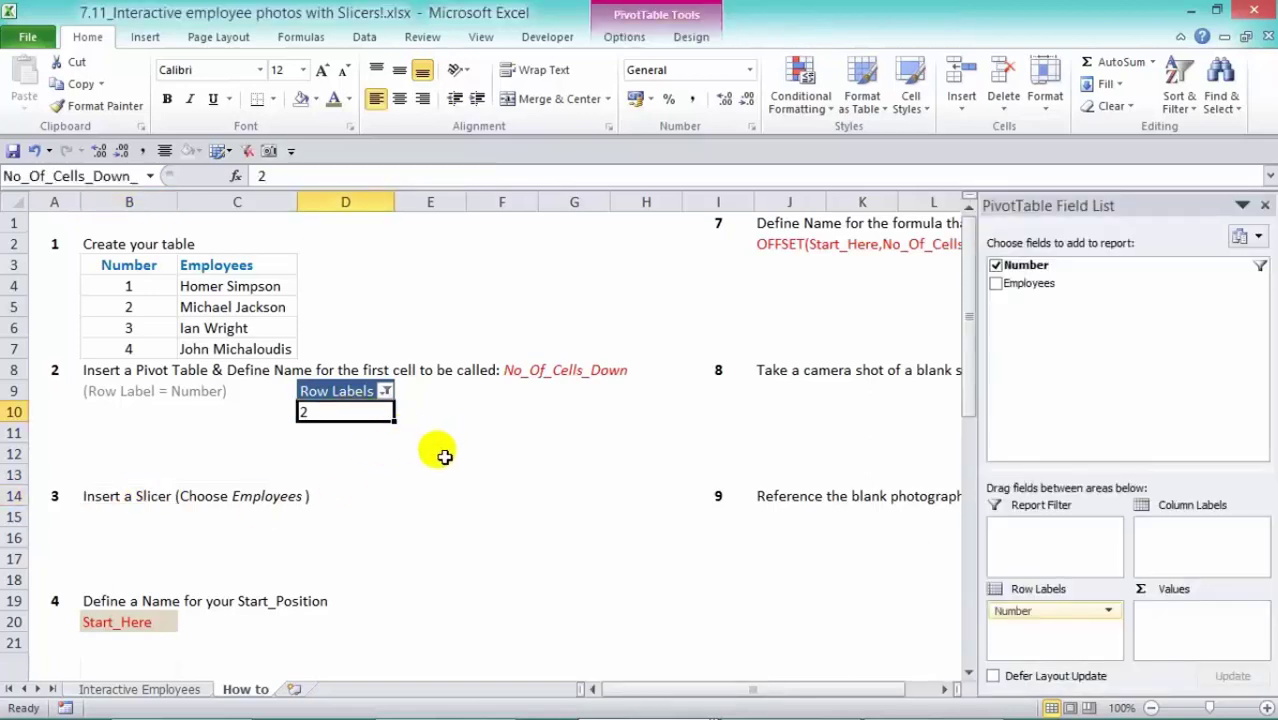
{"action": "left_click", "coordinate": [620, 36]}
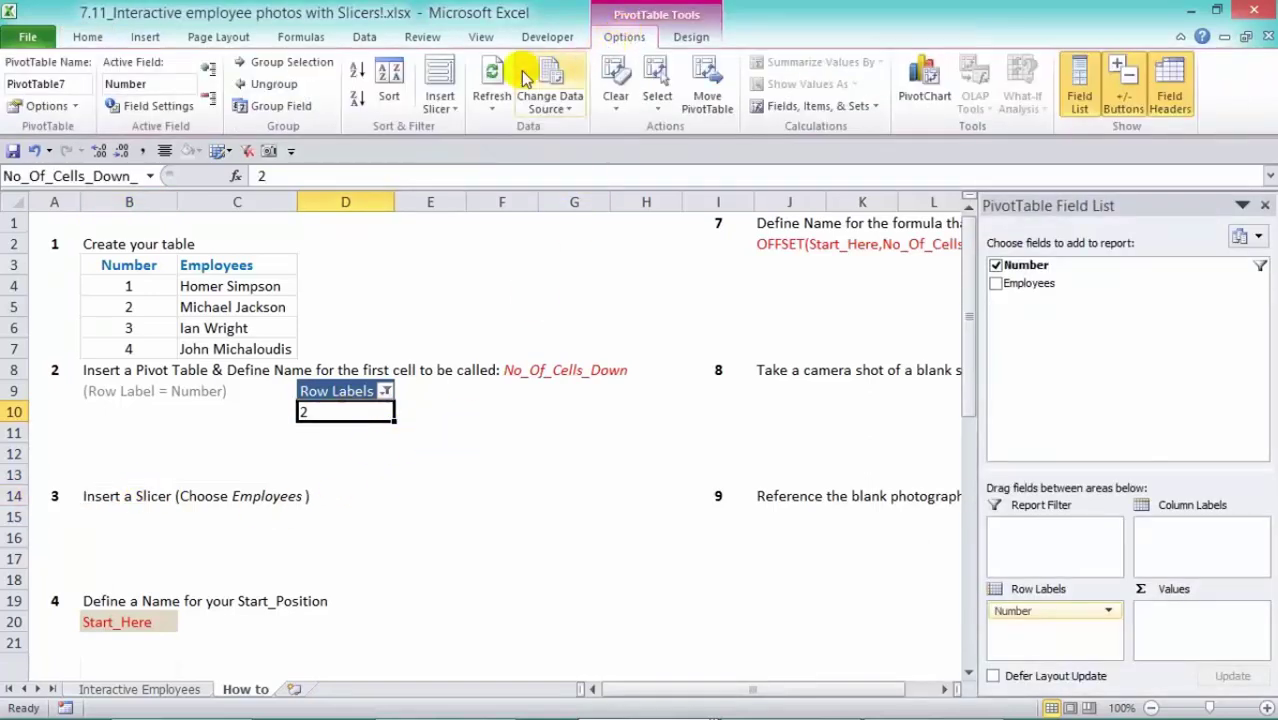
{"action": "left_click", "coordinate": [443, 82]}
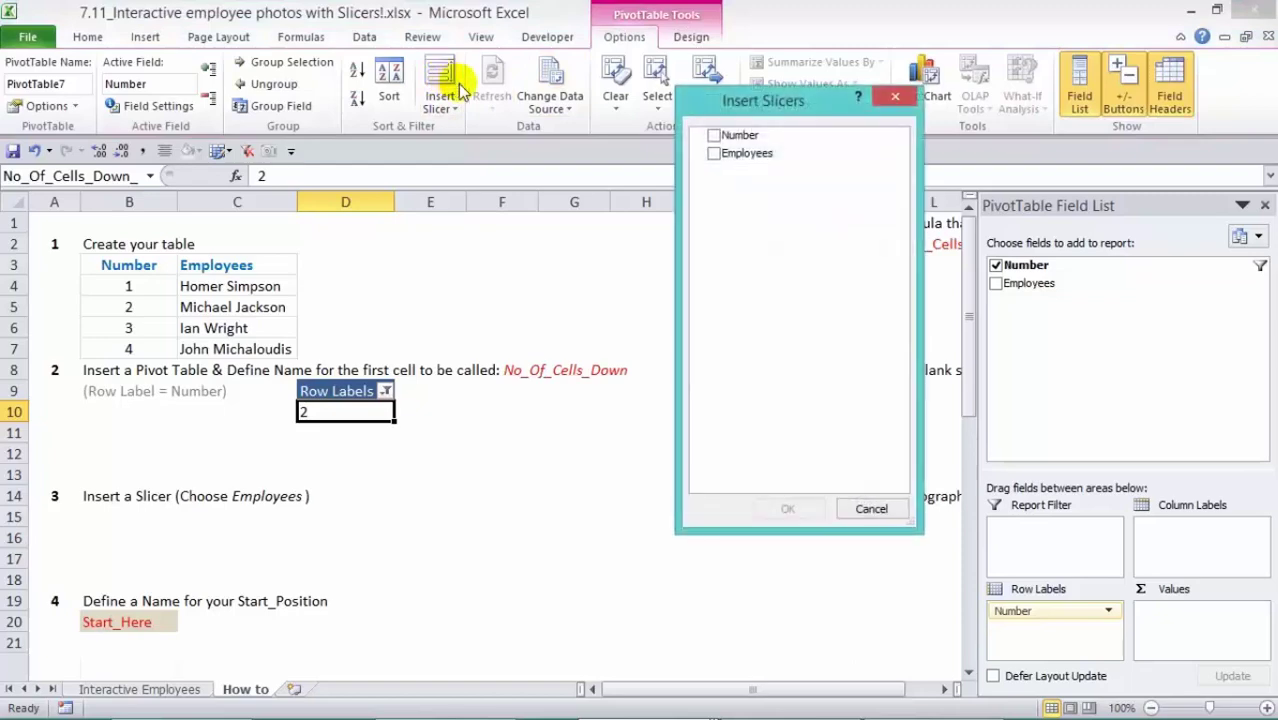
{"action": "left_click", "coordinate": [714, 154]}
{"action": "left_click", "coordinate": [805, 512]}
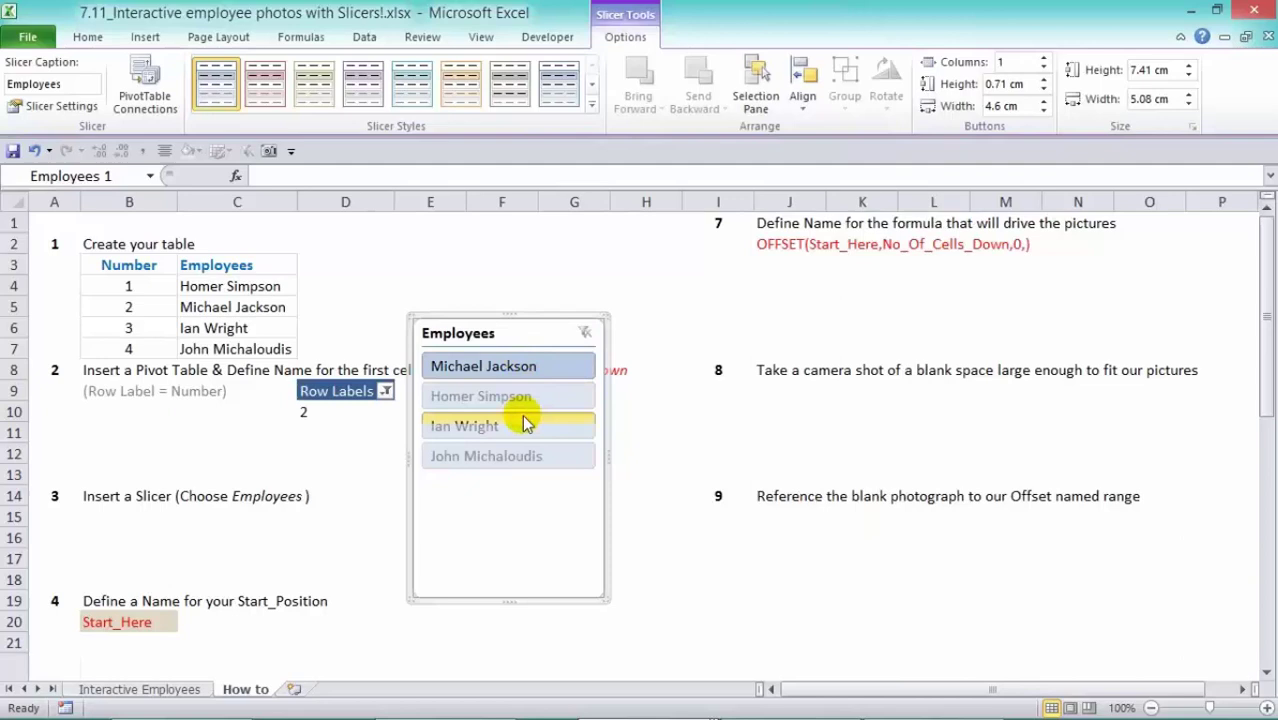
{"action": "left_click_drag", "start_coordinate": [522, 604], "coordinate": [528, 489]}
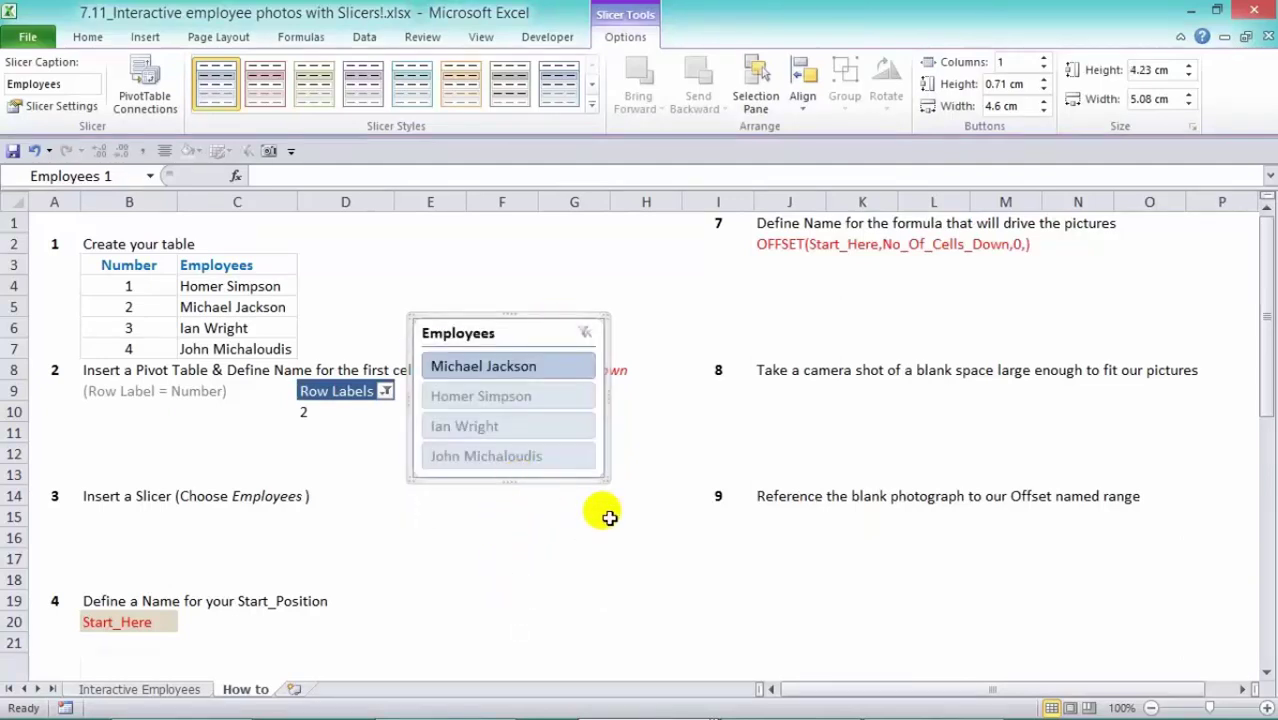
Step: Clear the PivotTable's row-label filter by selecting all numbers again
{"action": "left_click", "coordinate": [357, 414]}
{"action": "left_click", "coordinate": [385, 391]}
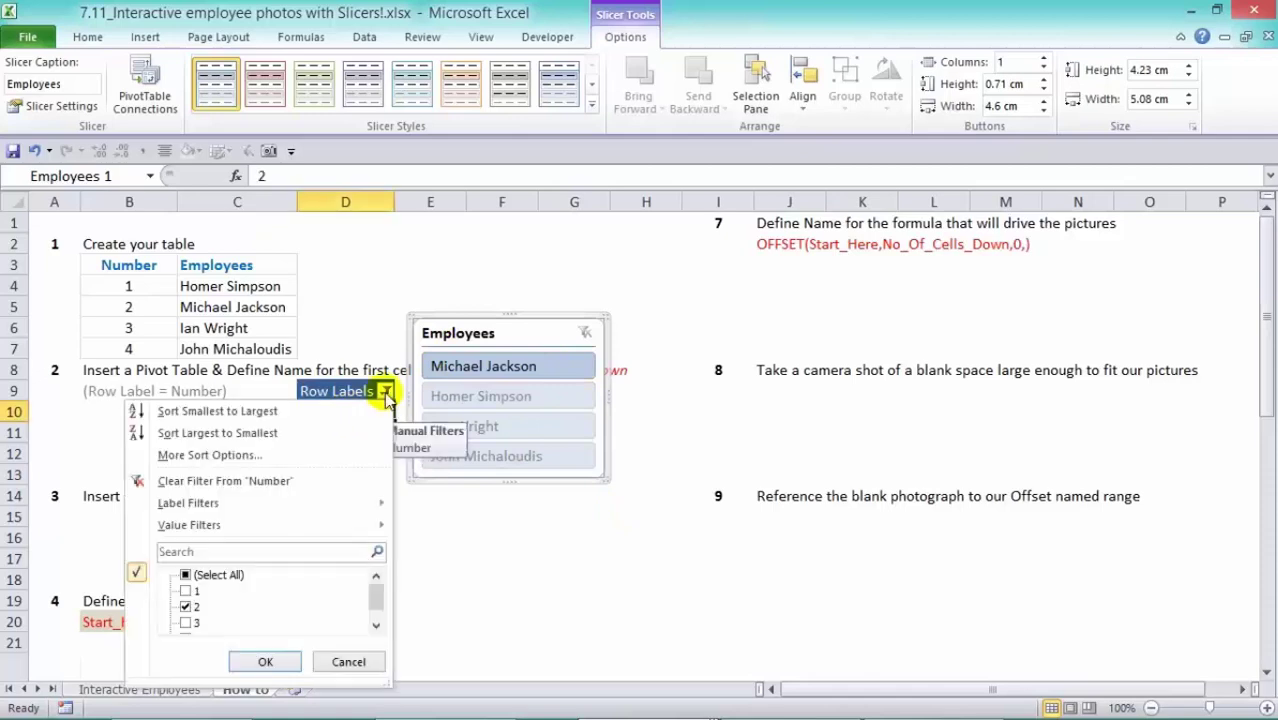
{"action": "left_click", "coordinate": [185, 575]}
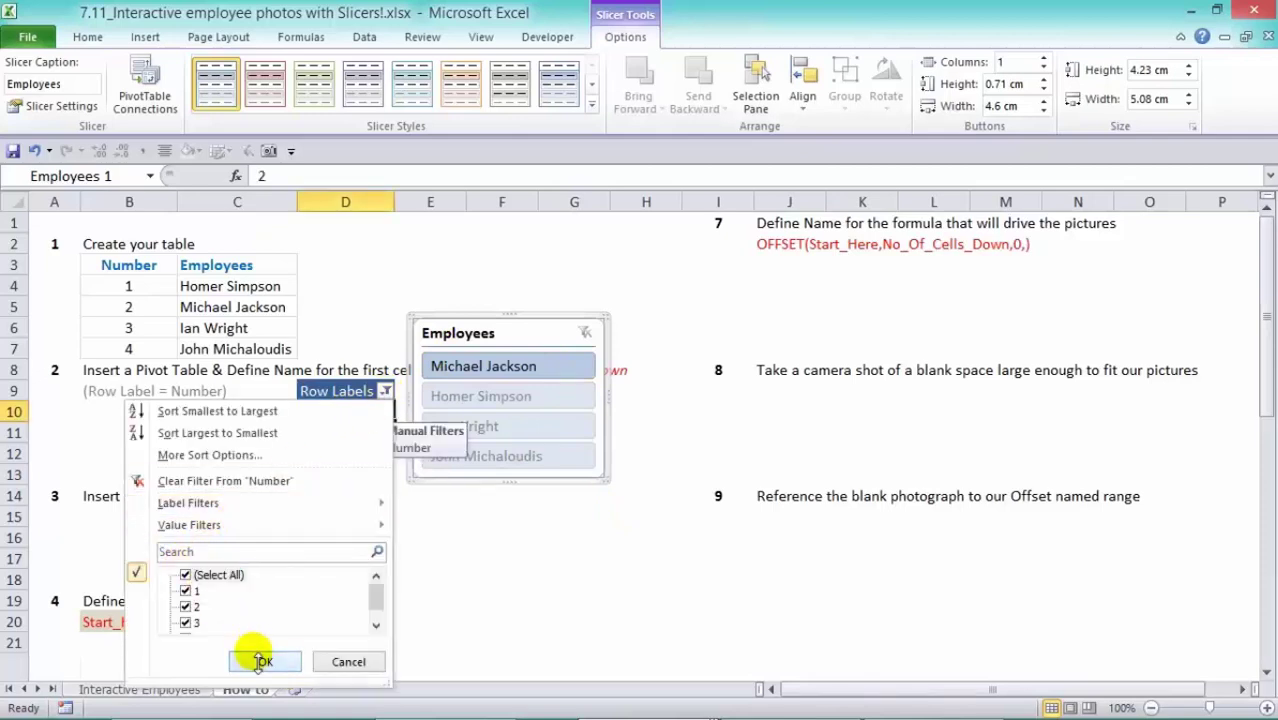
{"action": "left_click", "coordinate": [265, 662]}
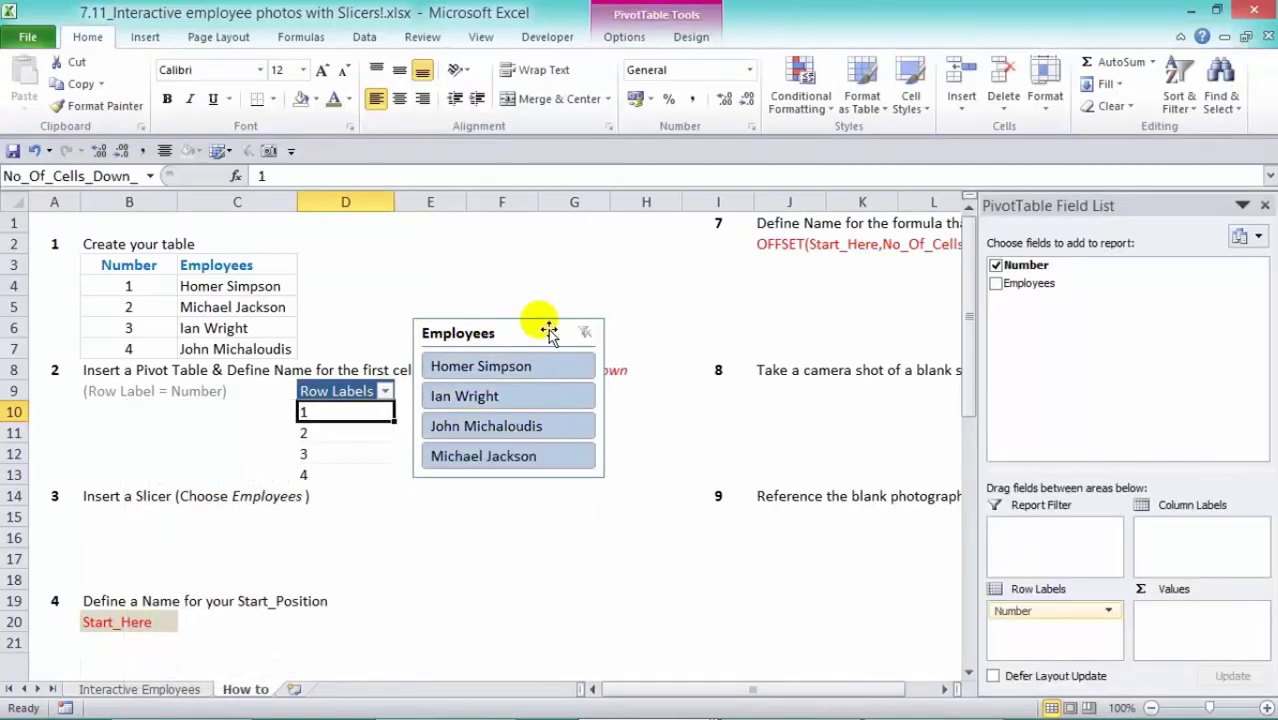
Step: Hide the PivotTable field list and move the Employees slicer up beside the table, over columns E to H
{"action": "left_click", "coordinate": [1265, 205]}
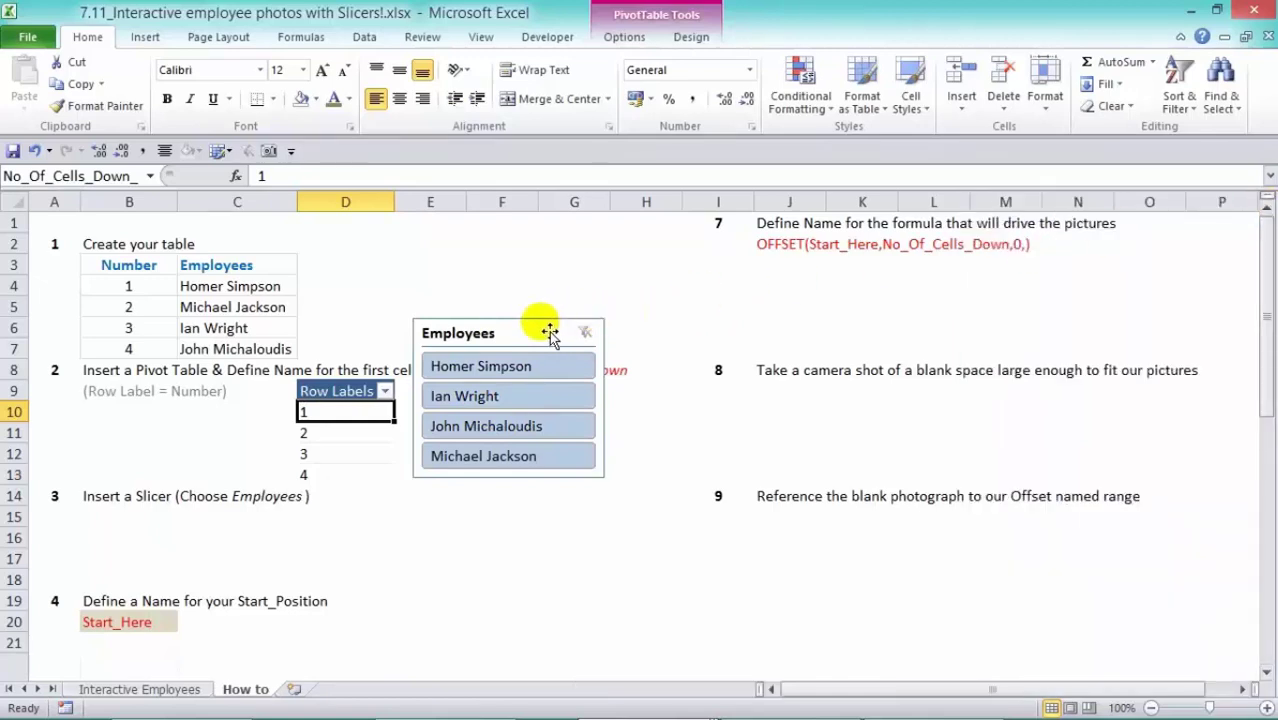
{"action": "left_click_drag", "start_coordinate": [542, 330], "coordinate": [580, 221]}
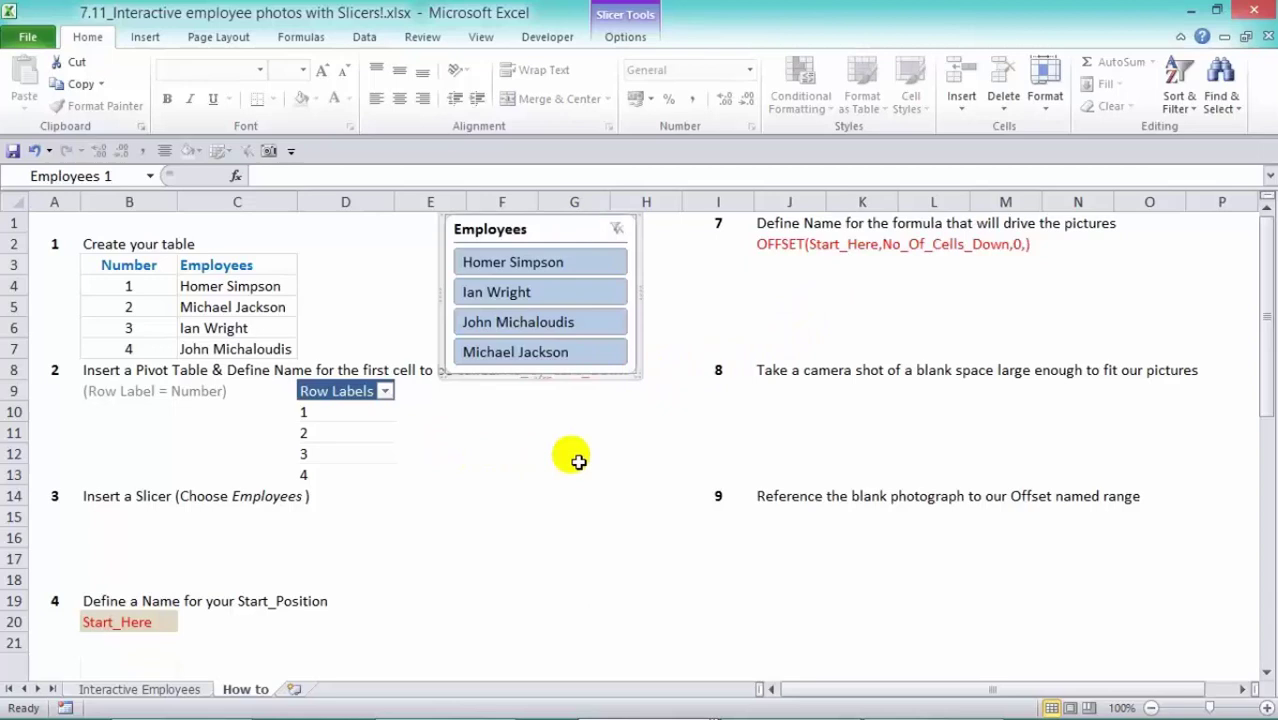
{"action": "key", "text": "Escape"}
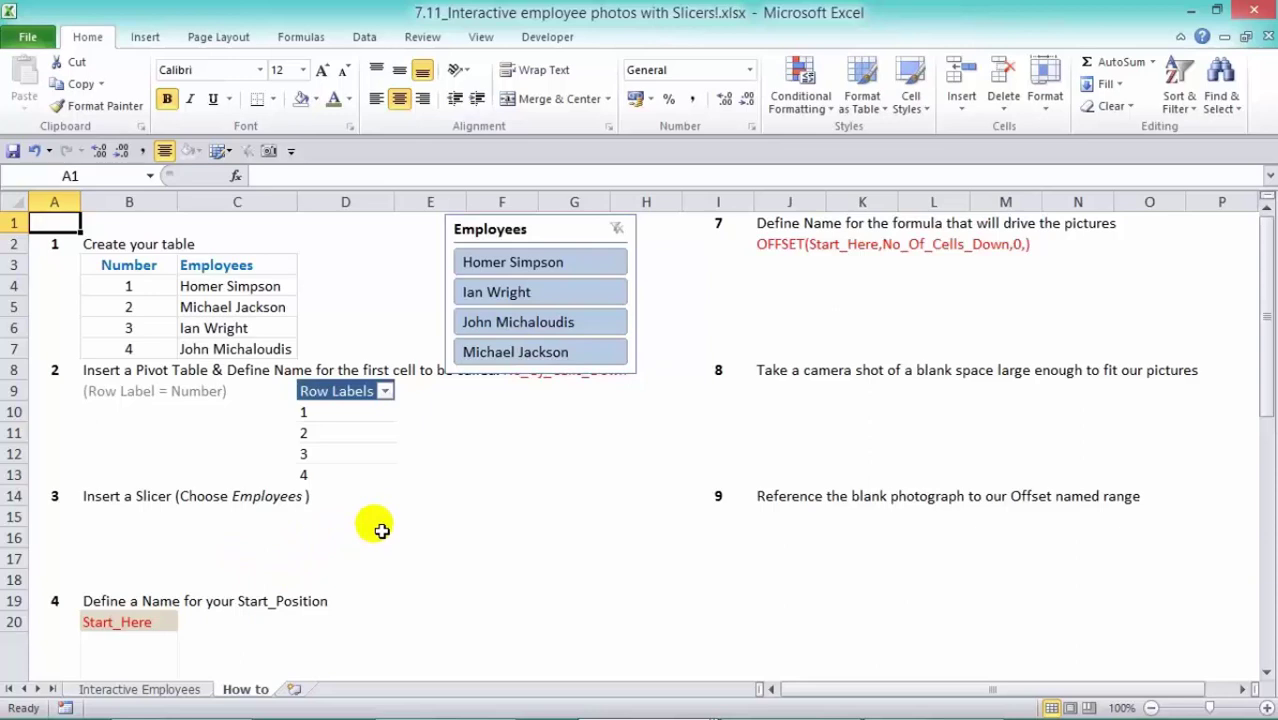
Step: Define the name Start_Here_ for cell B20, the shaded start-position cell under instruction 4
{"action": "scroll", "coordinate": [381, 530], "scroll_direction": "down", "scroll_amount": 1}
{"action": "scroll", "coordinate": [381, 530], "scroll_direction": "down", "scroll_amount": 1}
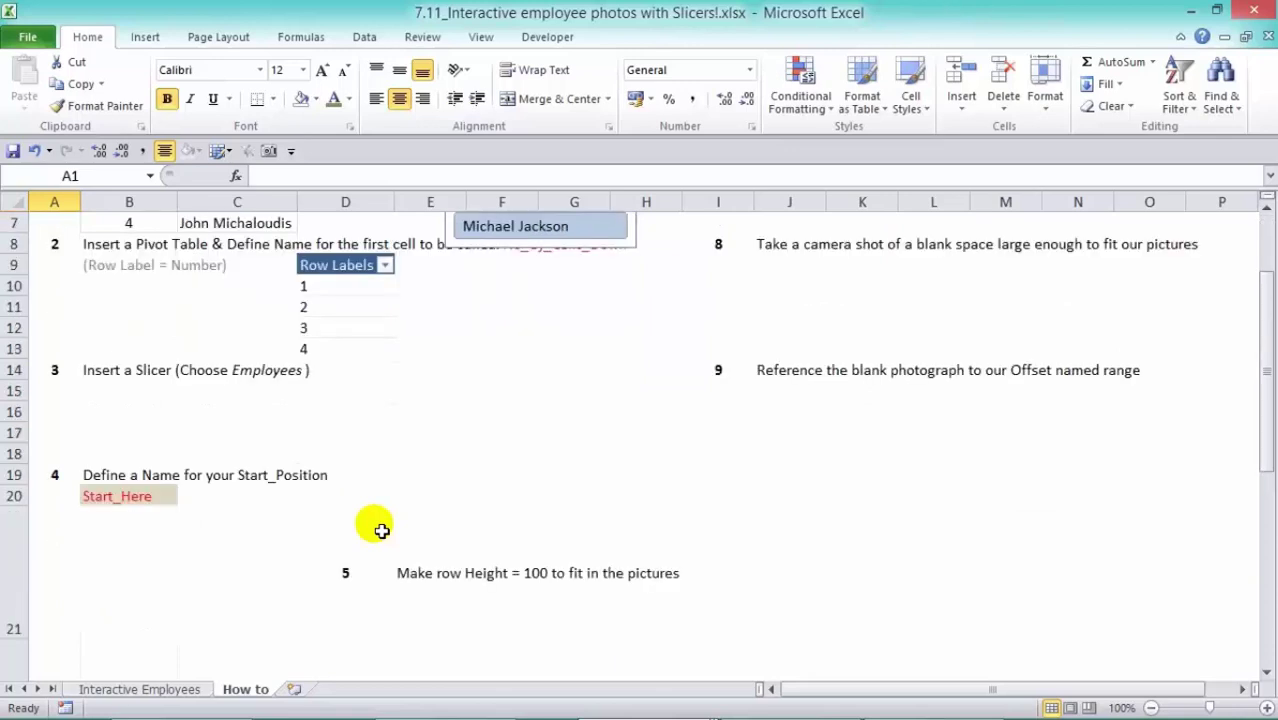
{"action": "left_click", "coordinate": [135, 497]}
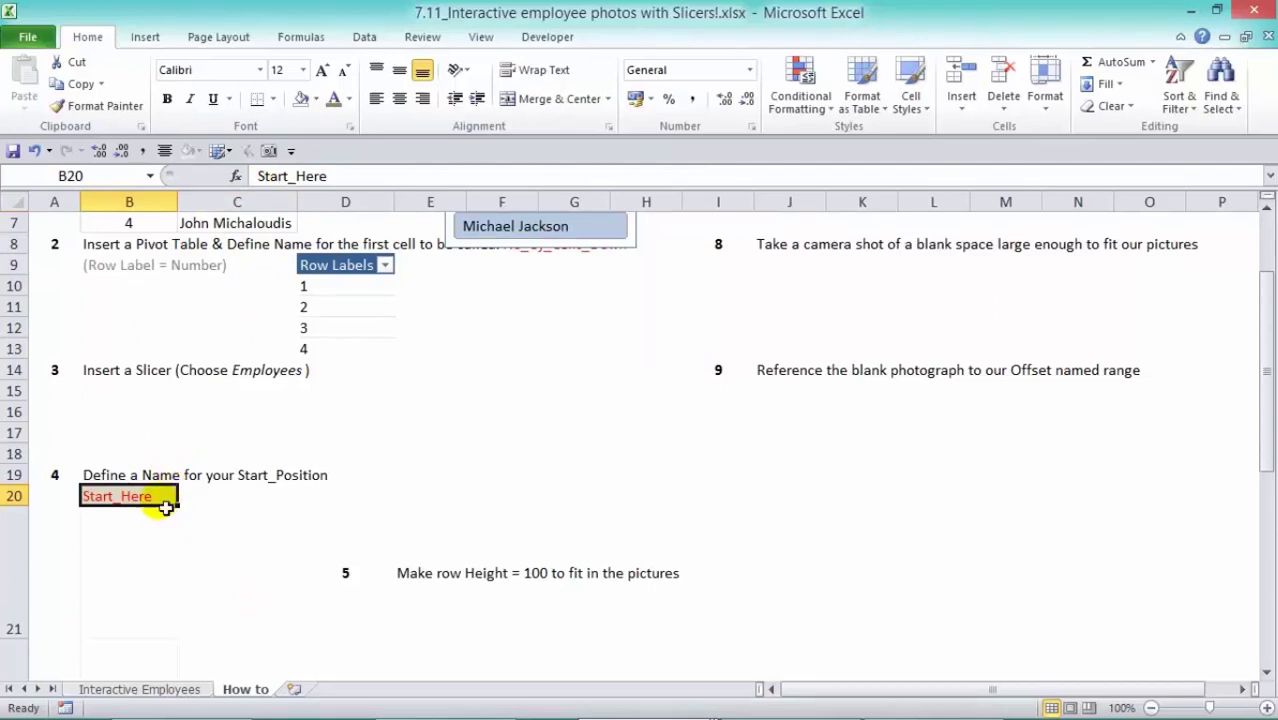
{"action": "left_click", "coordinate": [80, 176]}
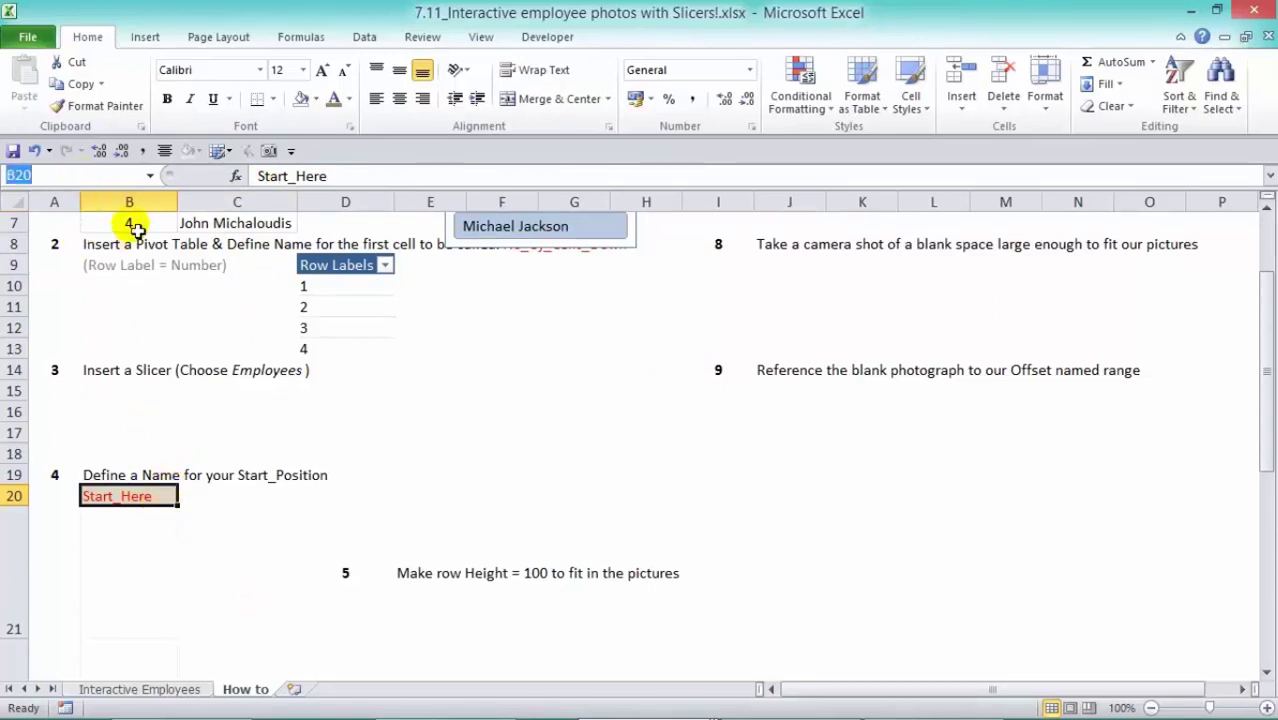
{"action": "type", "text": "Start_Here_"}
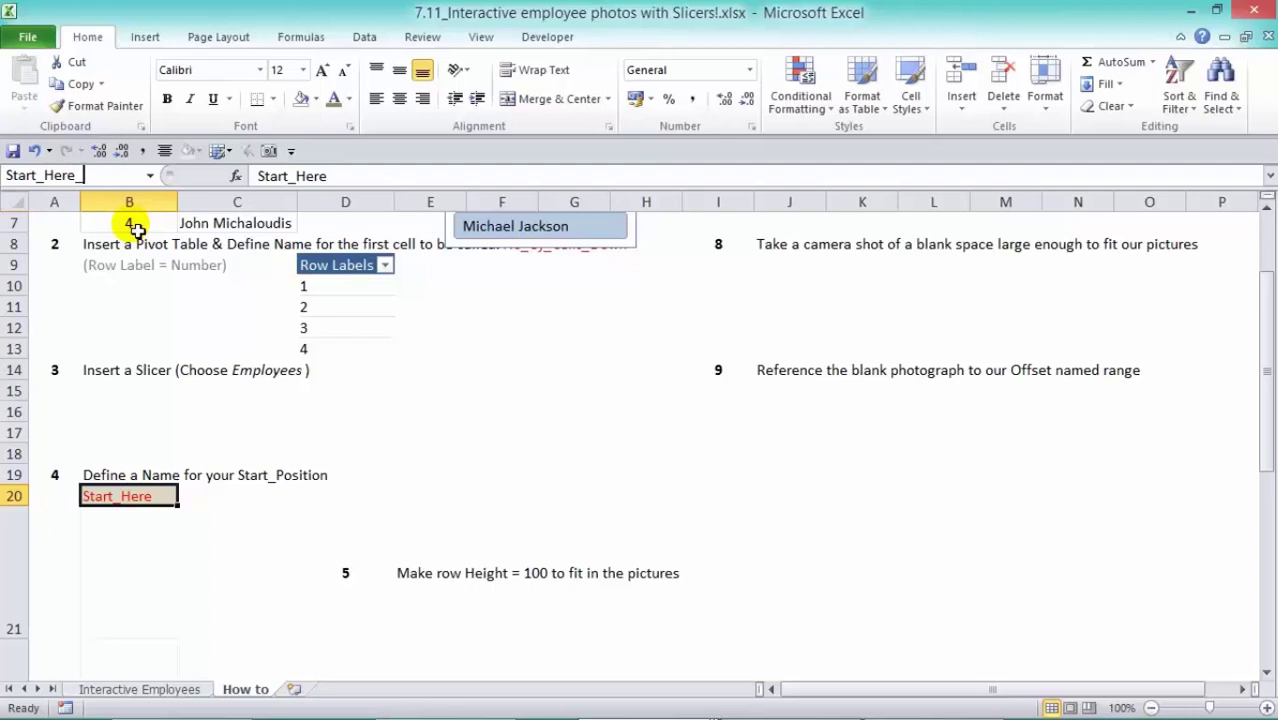
{"action": "key", "text": "Return"}
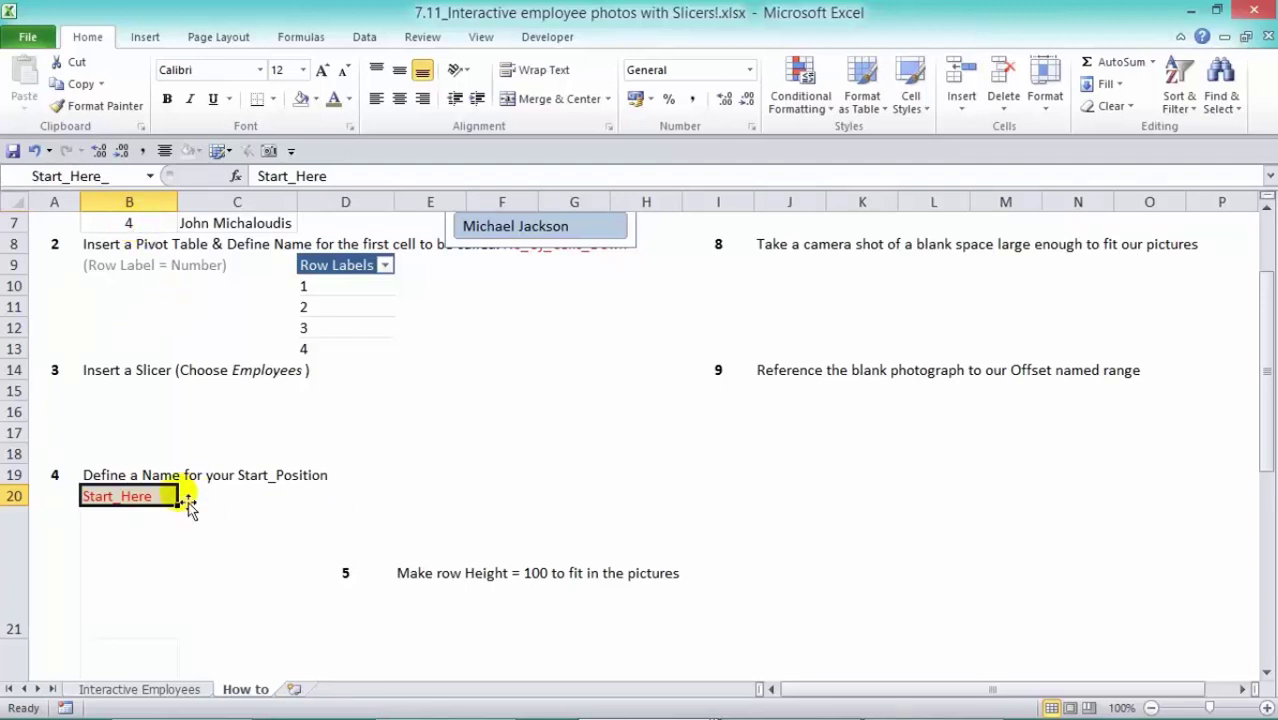
Step: Select the picture rows from row 21 downward and increase their height slightly to make room for the photos
{"action": "scroll", "coordinate": [300, 505], "scroll_direction": "down", "scroll_amount": 3}
{"action": "left_click", "coordinate": [337, 394]}
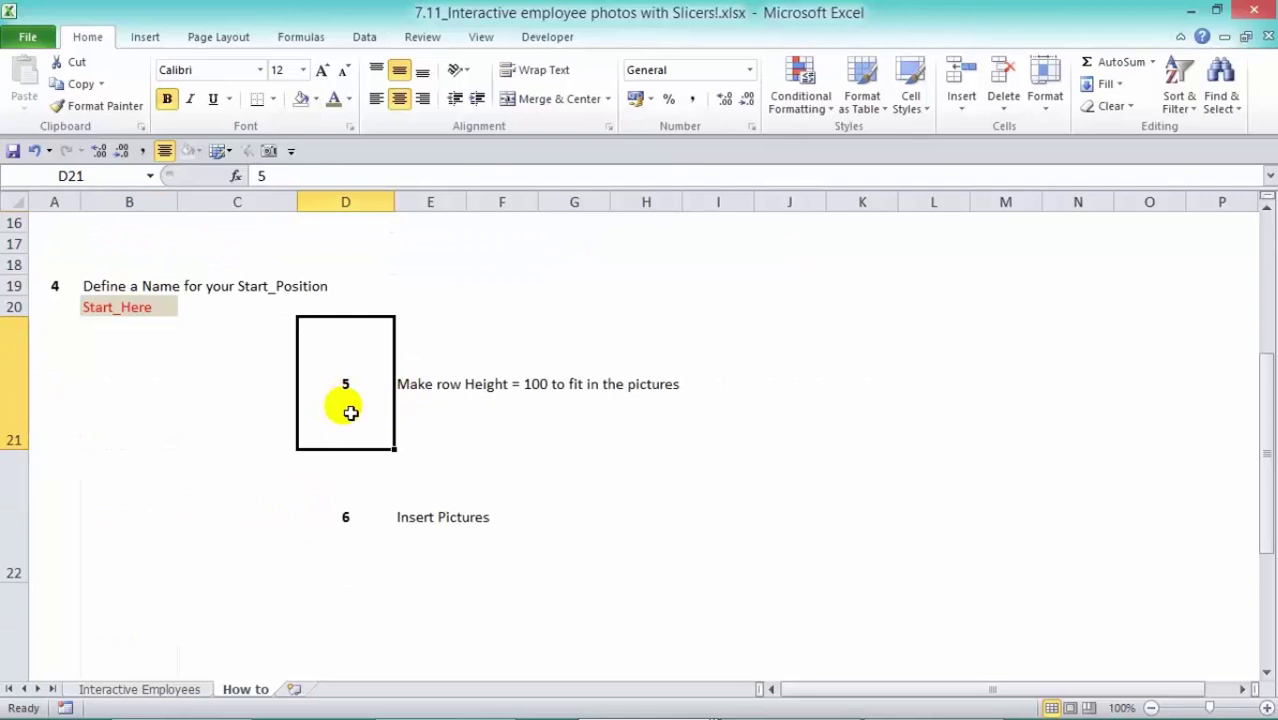
{"action": "left_click_drag", "start_coordinate": [14, 372], "coordinate": [94, 337]}
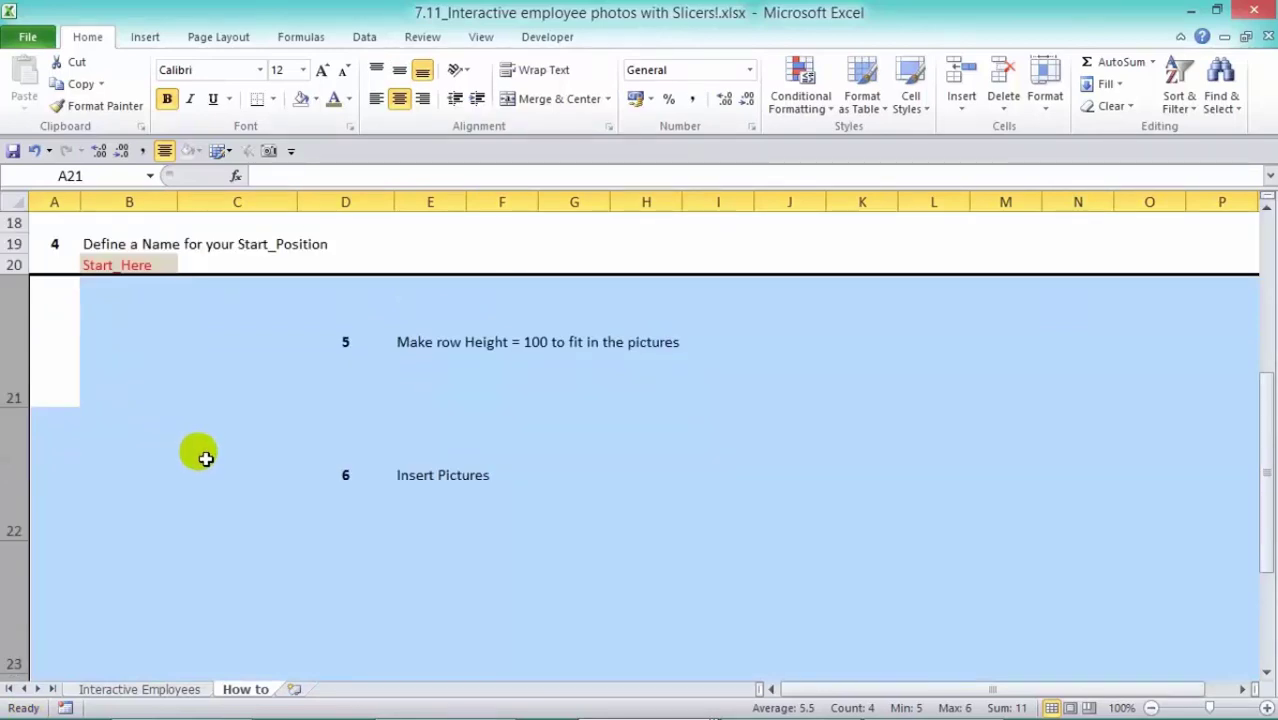
{"action": "left_click_drag", "start_coordinate": [23, 407], "coordinate": [20, 427]}
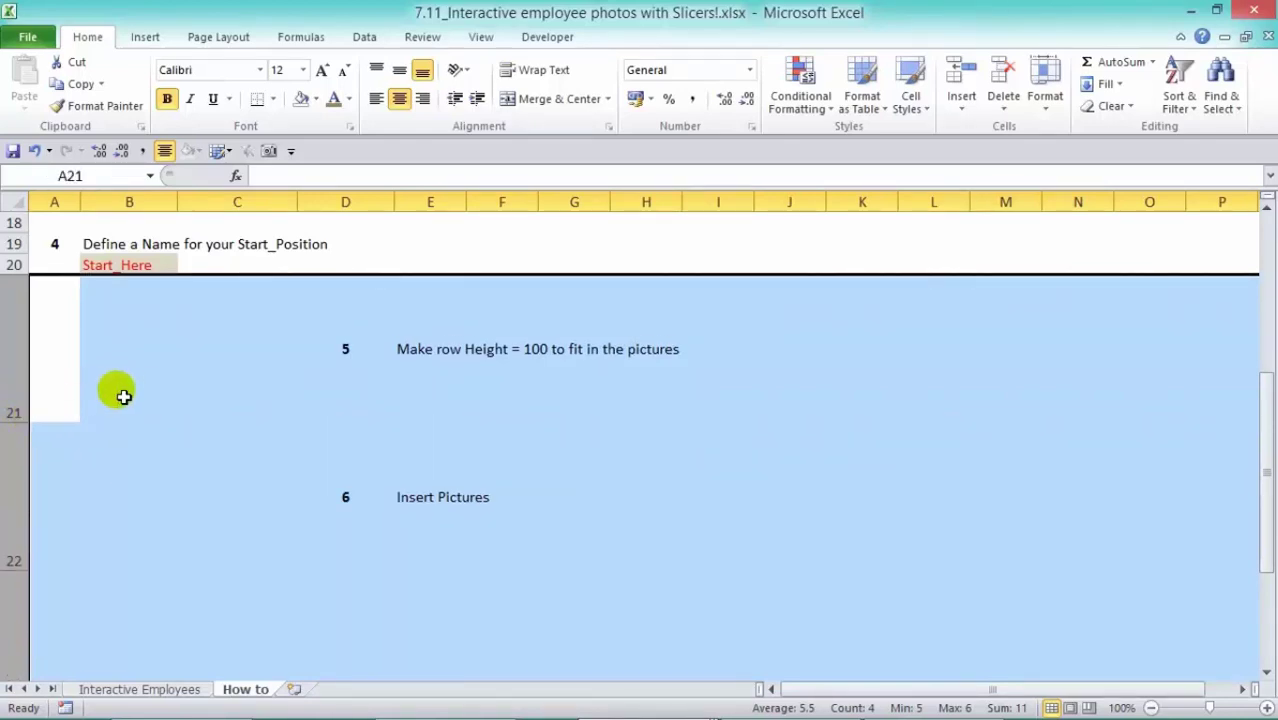
Step: Widen column B so the employee pictures fit beneath the start-position cell
{"action": "left_click", "coordinate": [124, 392]}
{"action": "left_click_drag", "start_coordinate": [179, 205], "coordinate": [224, 204]}
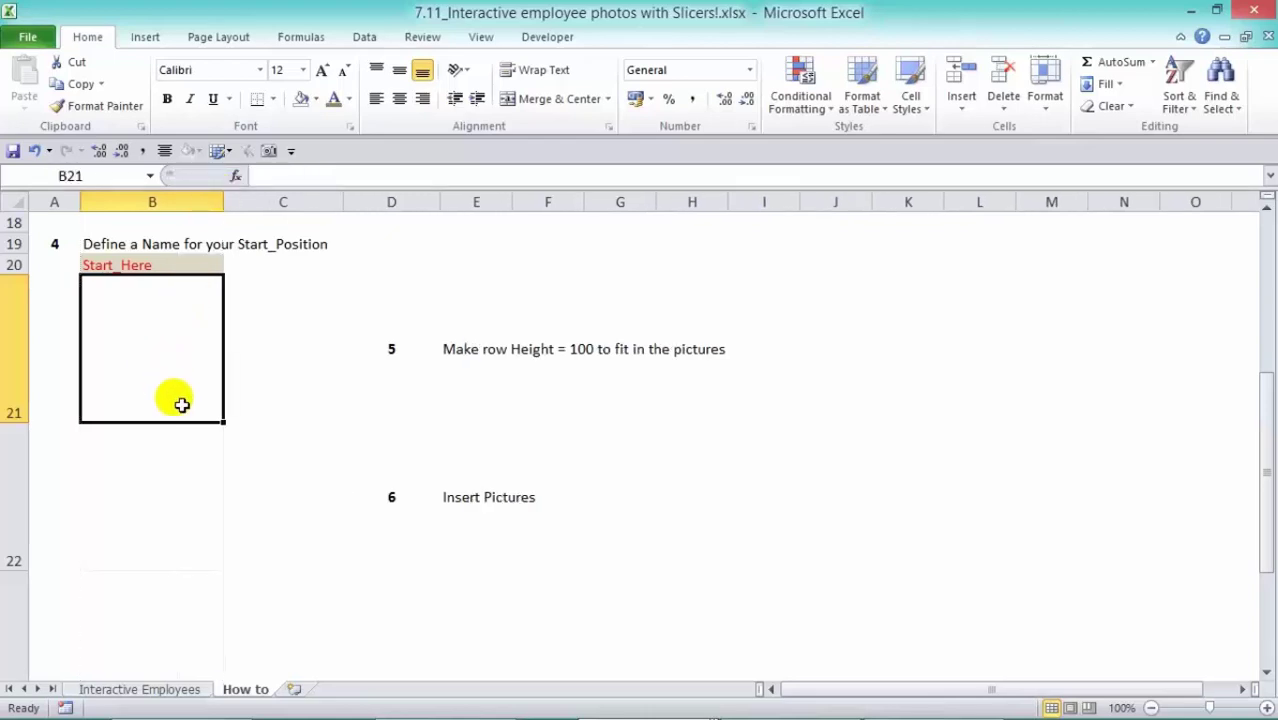
{"action": "left_click", "coordinate": [397, 494]}
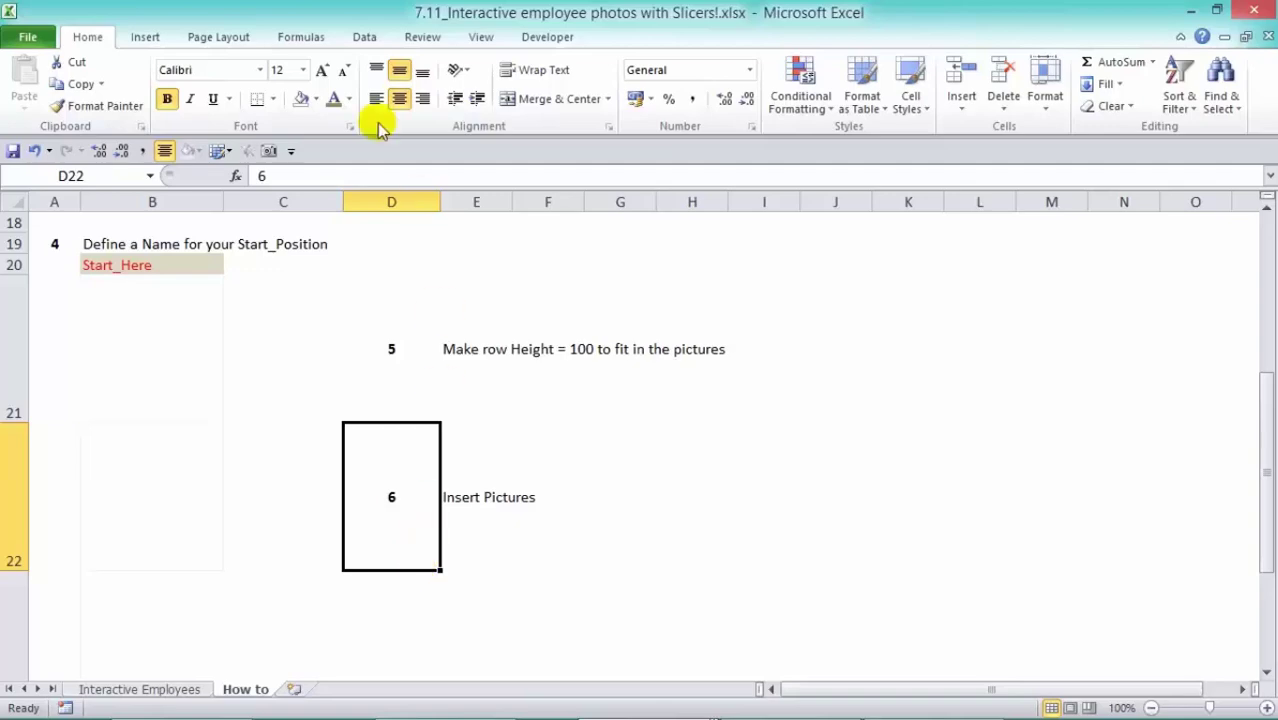
{"action": "left_click", "coordinate": [143, 37]}
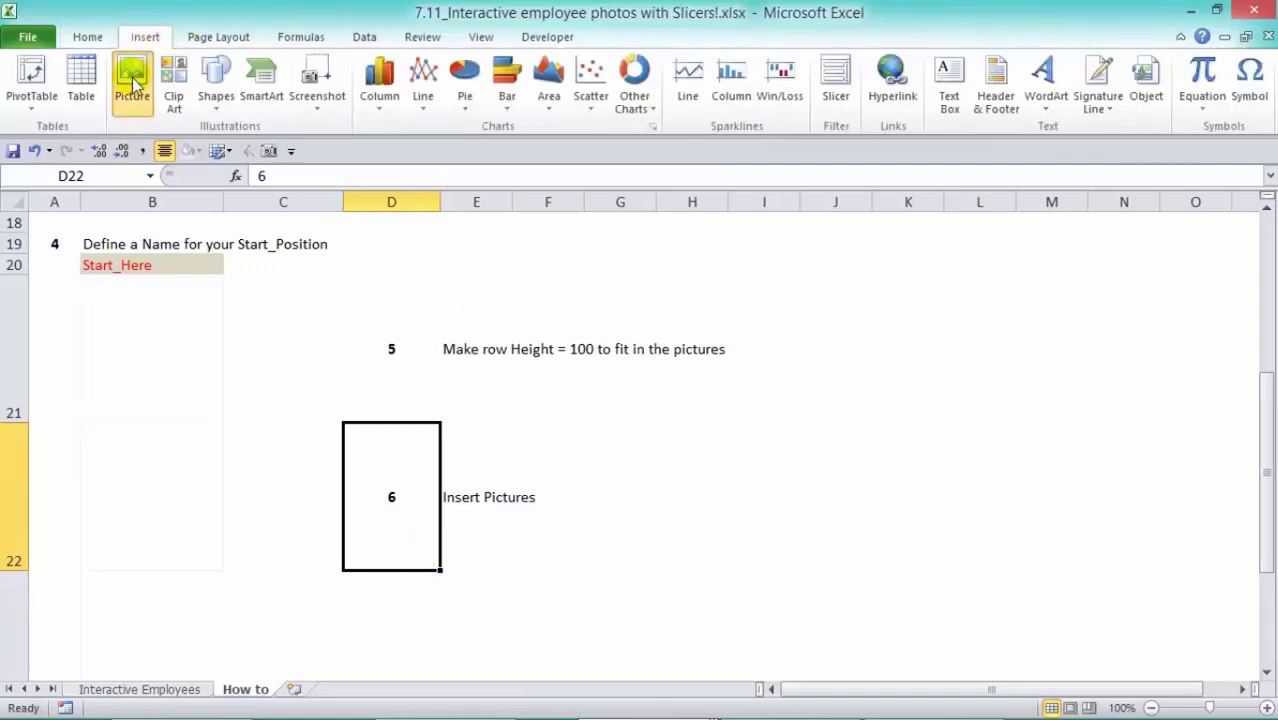
{"action": "left_click", "coordinate": [131, 72]}
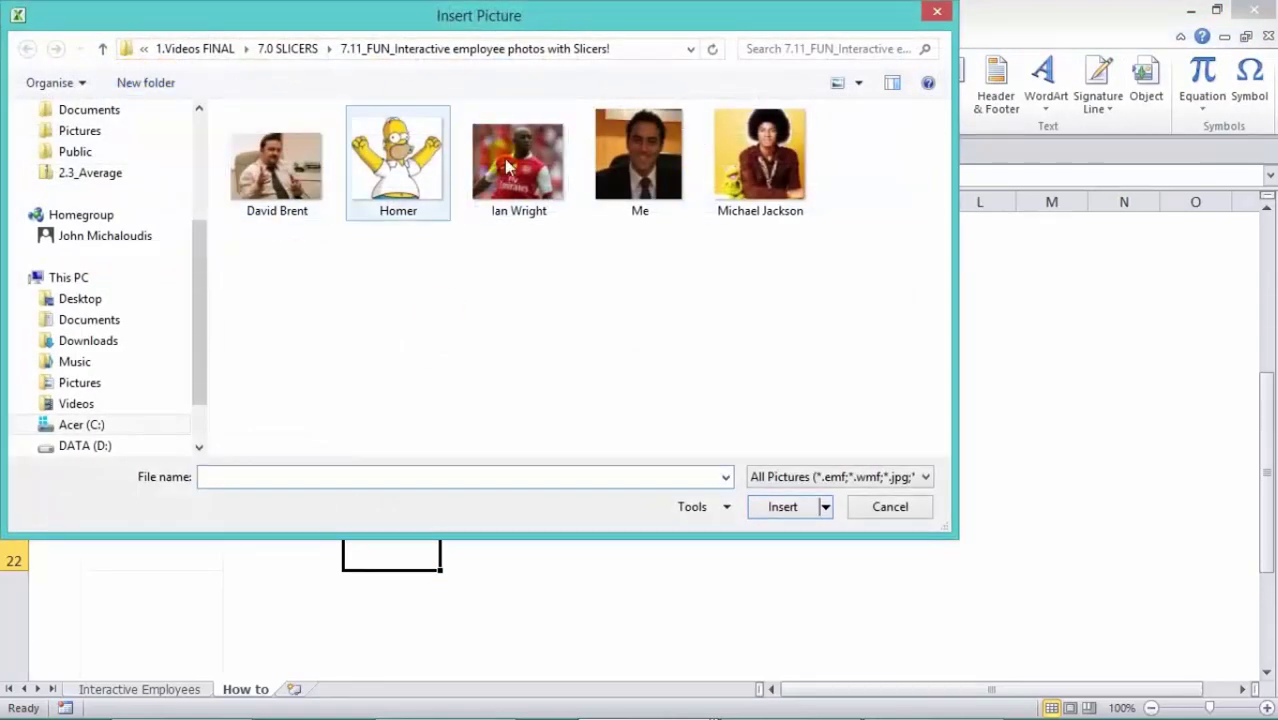
{"action": "left_click", "coordinate": [886, 510]}
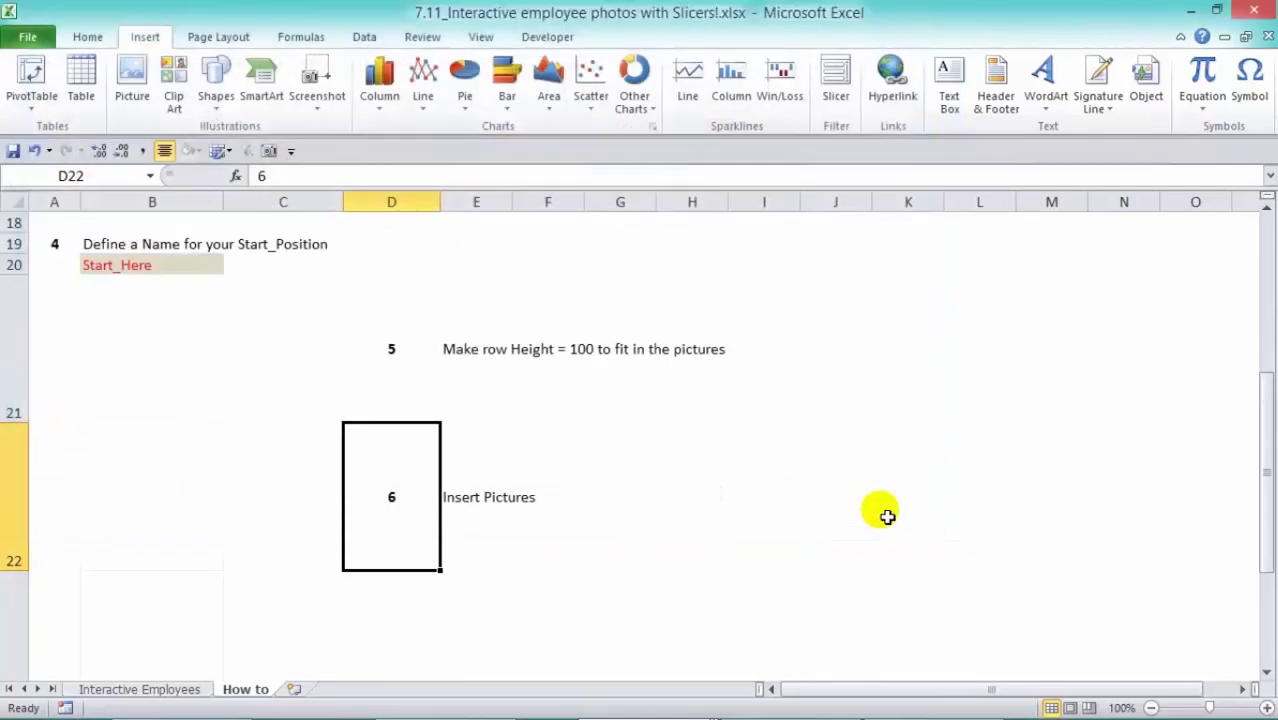
Step: Copy the Homer picture from the Interactive Employees sheet into cell B21 of the How to sheet and nudge it inside the cell
{"action": "left_click", "coordinate": [151, 689]}
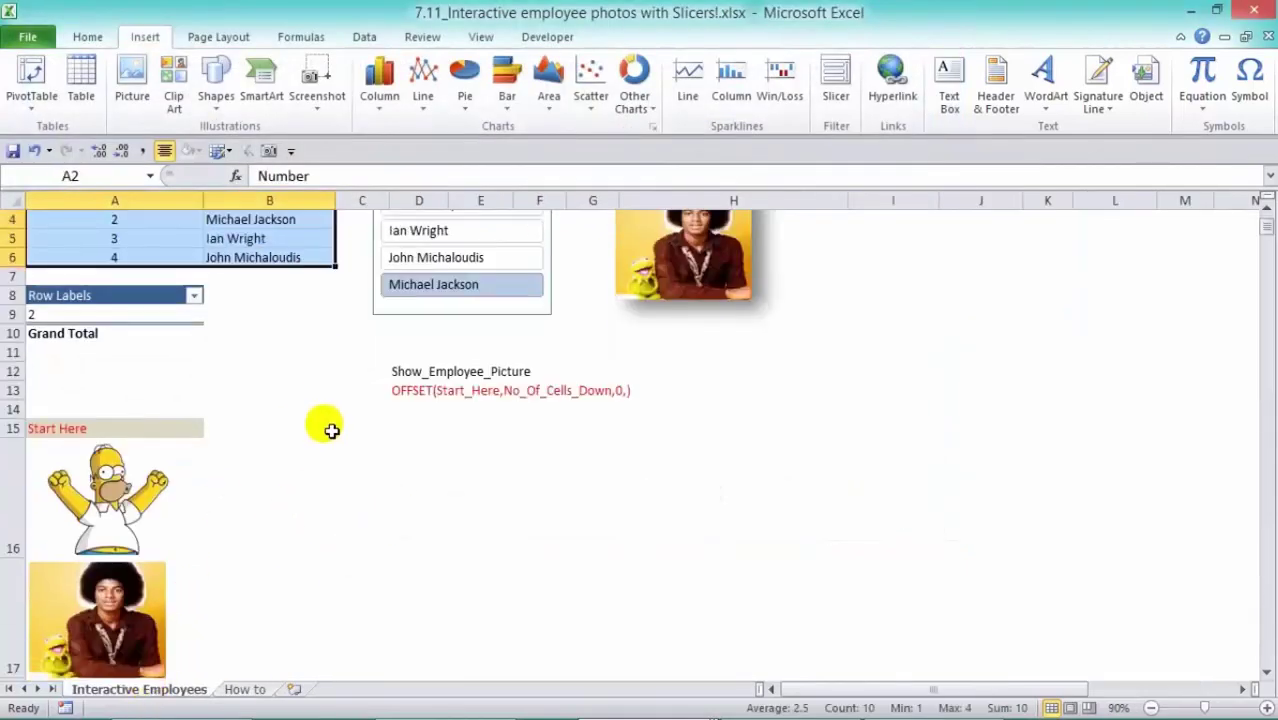
{"action": "left_click", "coordinate": [121, 444]}
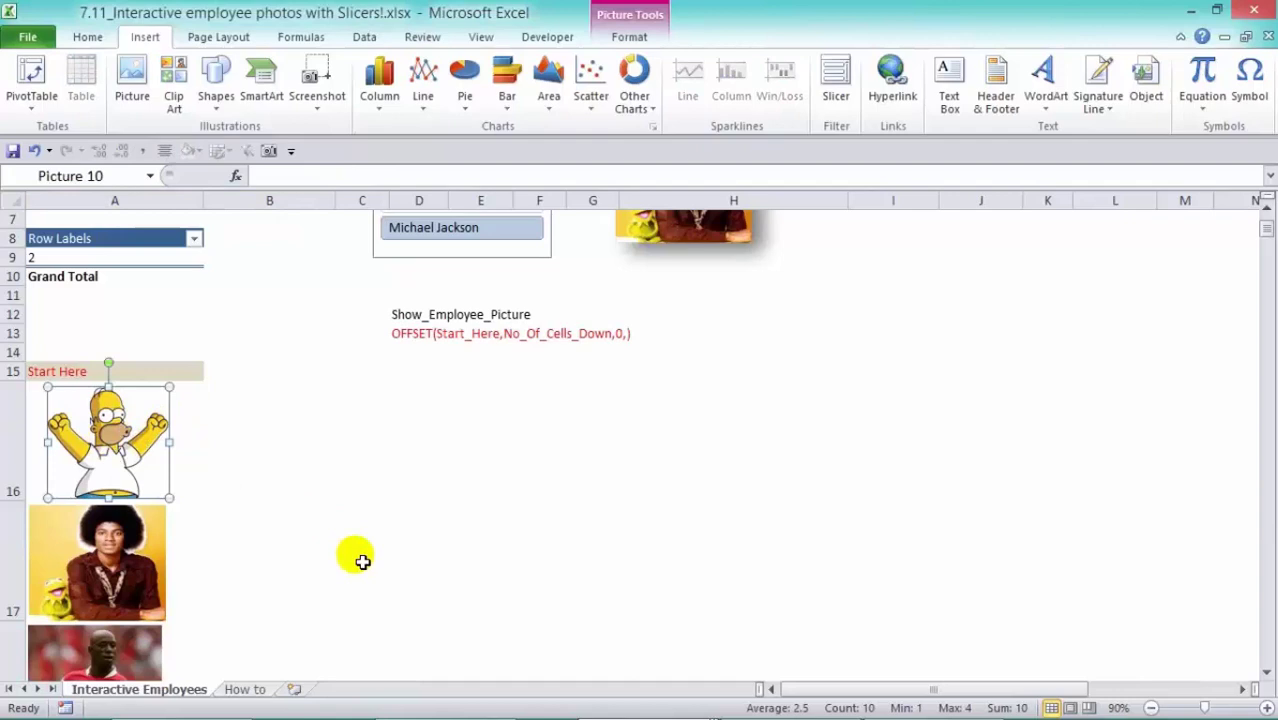
{"action": "key", "text": "ctrl+c"}
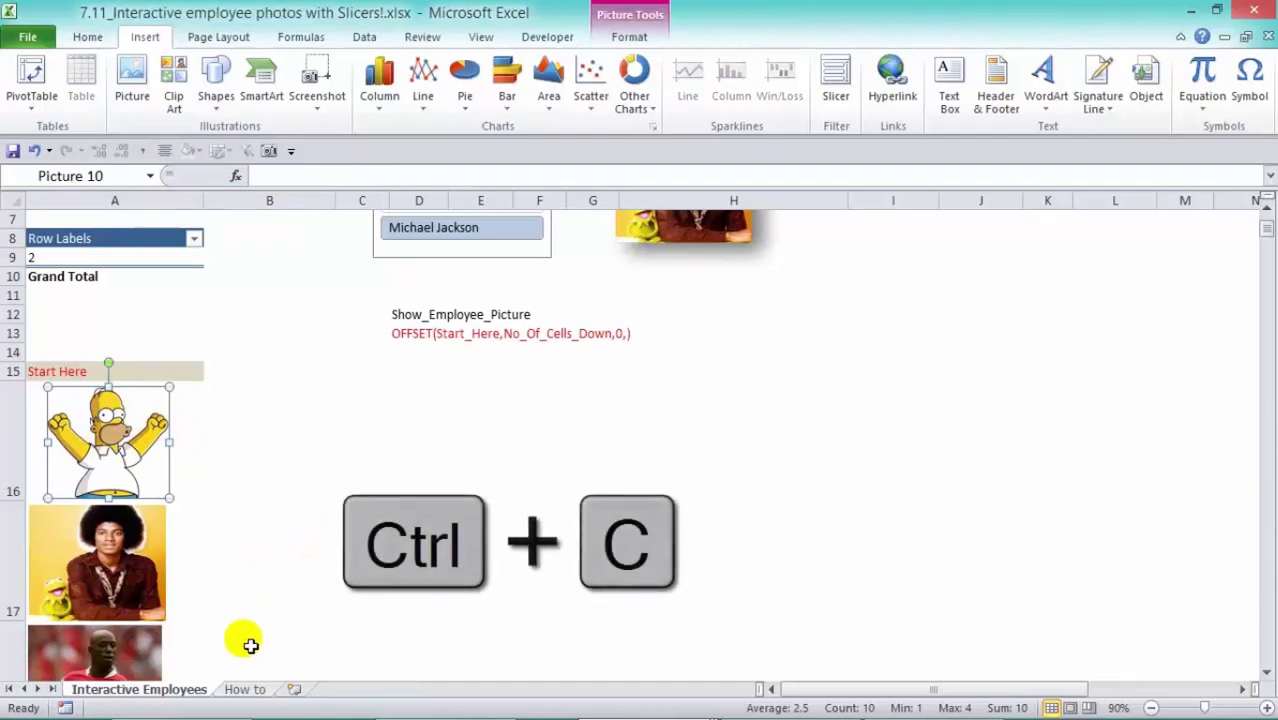
{"action": "left_click", "coordinate": [250, 689]}
{"action": "left_click", "coordinate": [160, 346]}
{"action": "key", "text": "ctrl+v"}
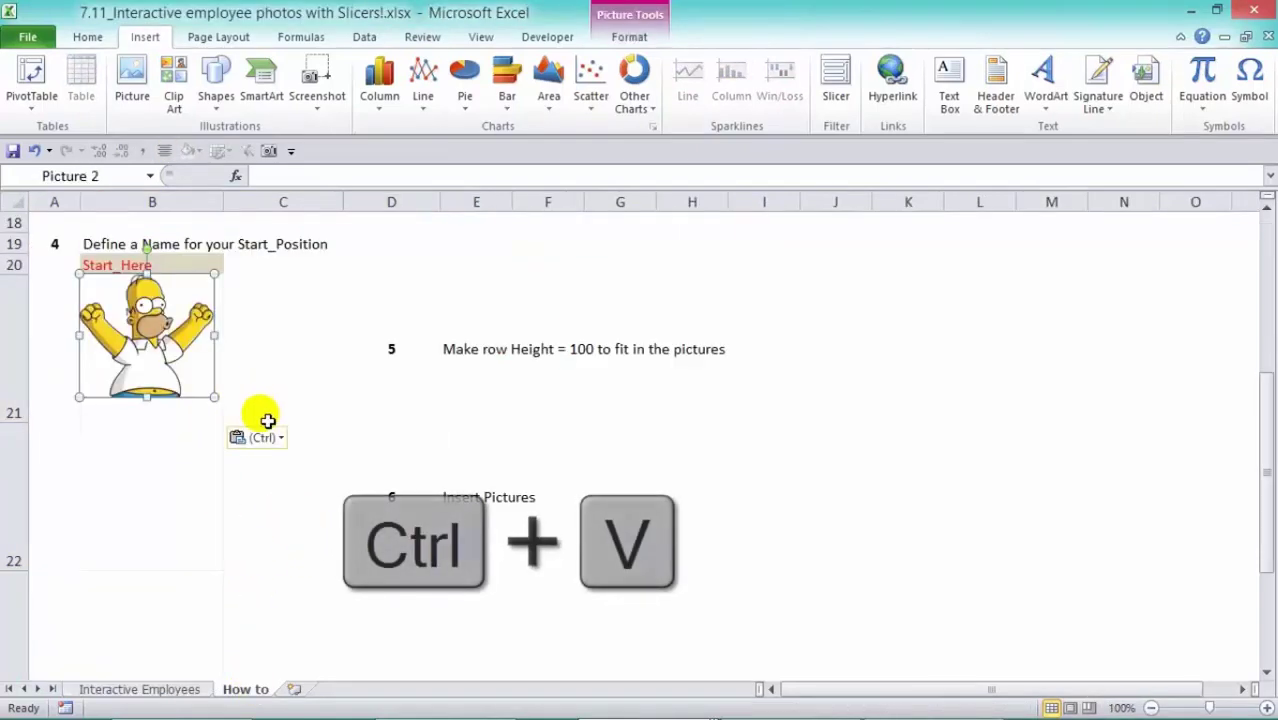
{"action": "left_click_drag", "start_coordinate": [185, 360], "coordinate": [189, 368]}
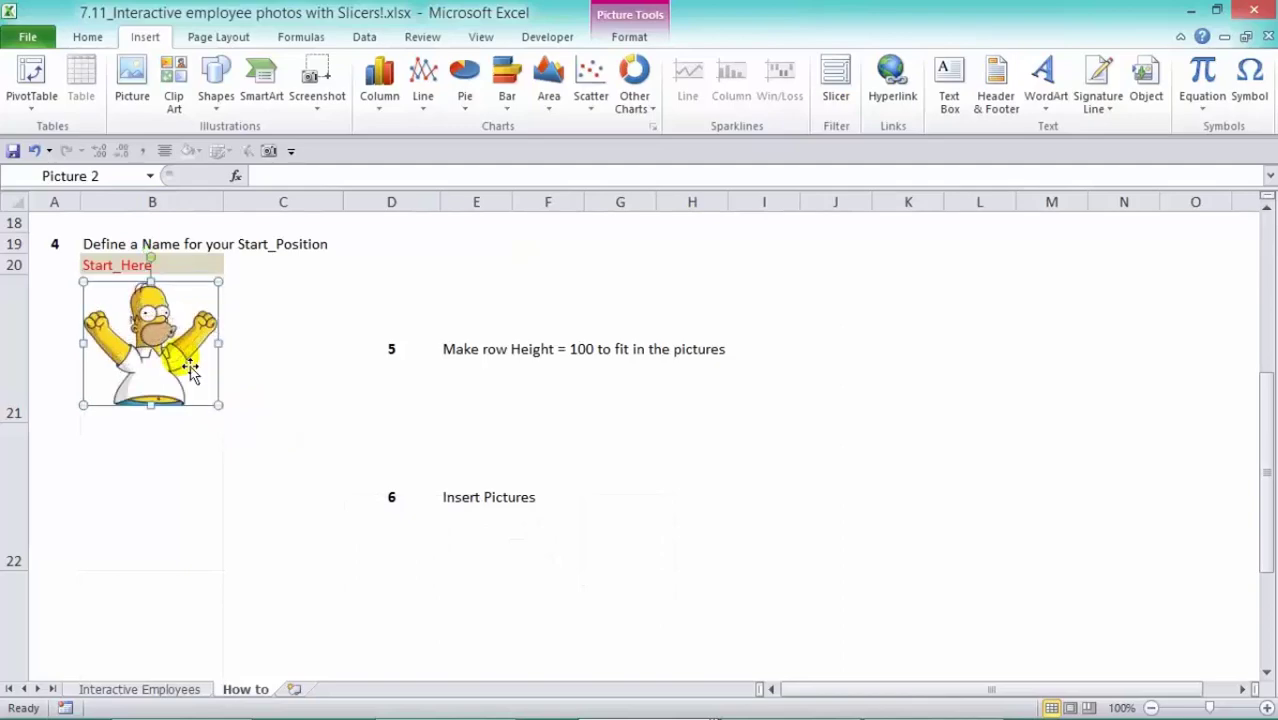
{"action": "left_click", "coordinate": [171, 457]}
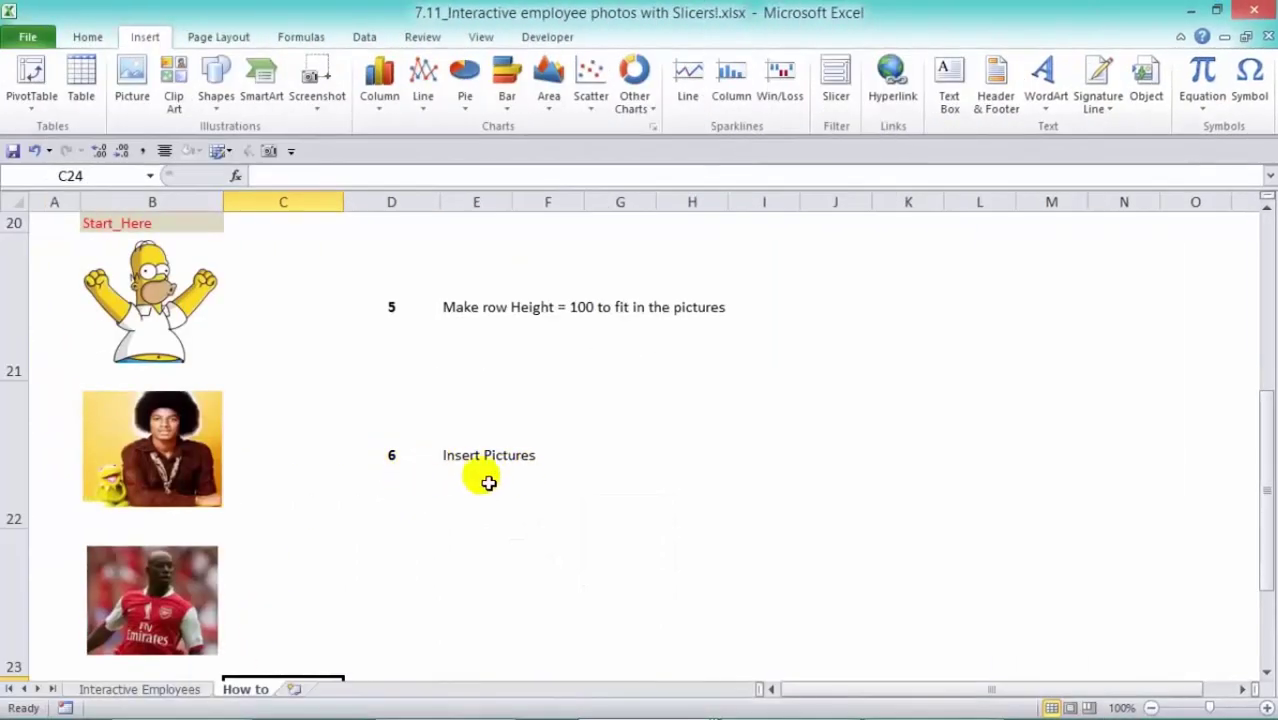
Step: Create a new workbook-scope defined name called Function_that_will_get_our_pictures
{"action": "scroll", "coordinate": [485, 480], "scroll_direction": "up", "scroll_amount": 6}
{"action": "scroll", "coordinate": [466, 482], "scroll_direction": "up", "scroll_amount": 1}
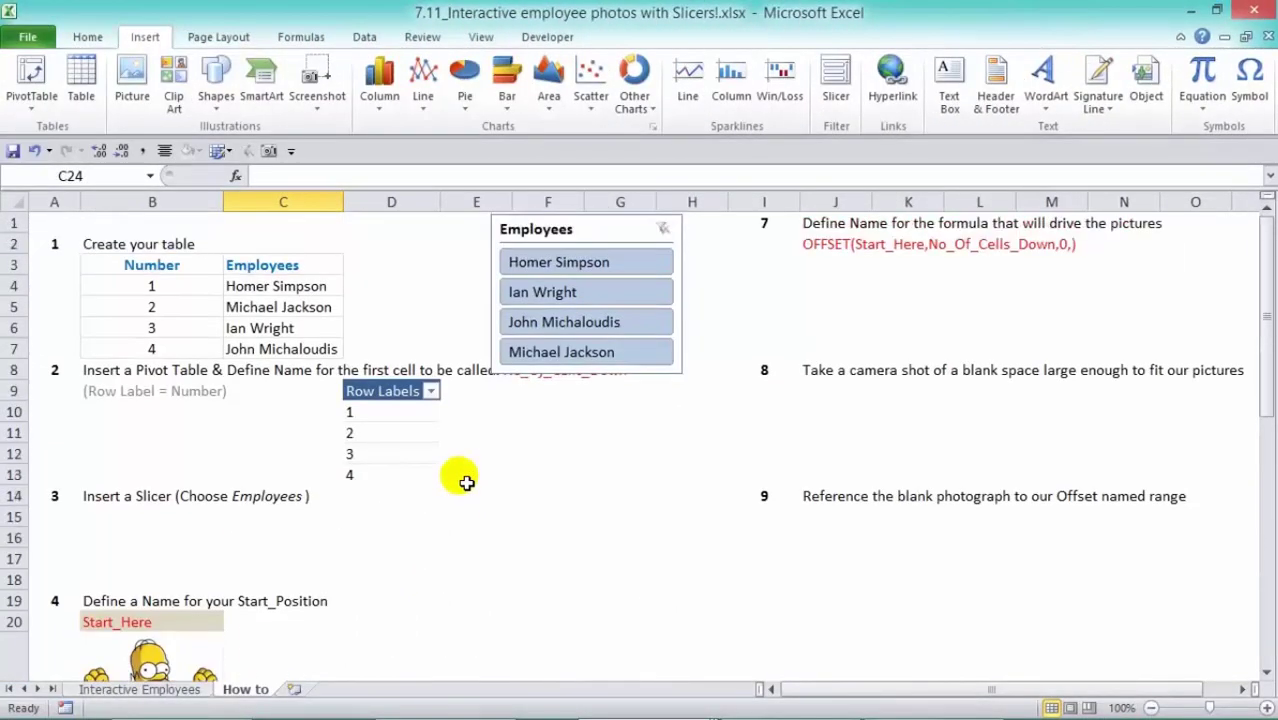
{"action": "left_click", "coordinate": [869, 293]}
{"action": "scroll", "coordinate": [719, 34], "scroll_direction": "down", "scroll_amount": 2}
{"action": "left_click", "coordinate": [546, 90]}
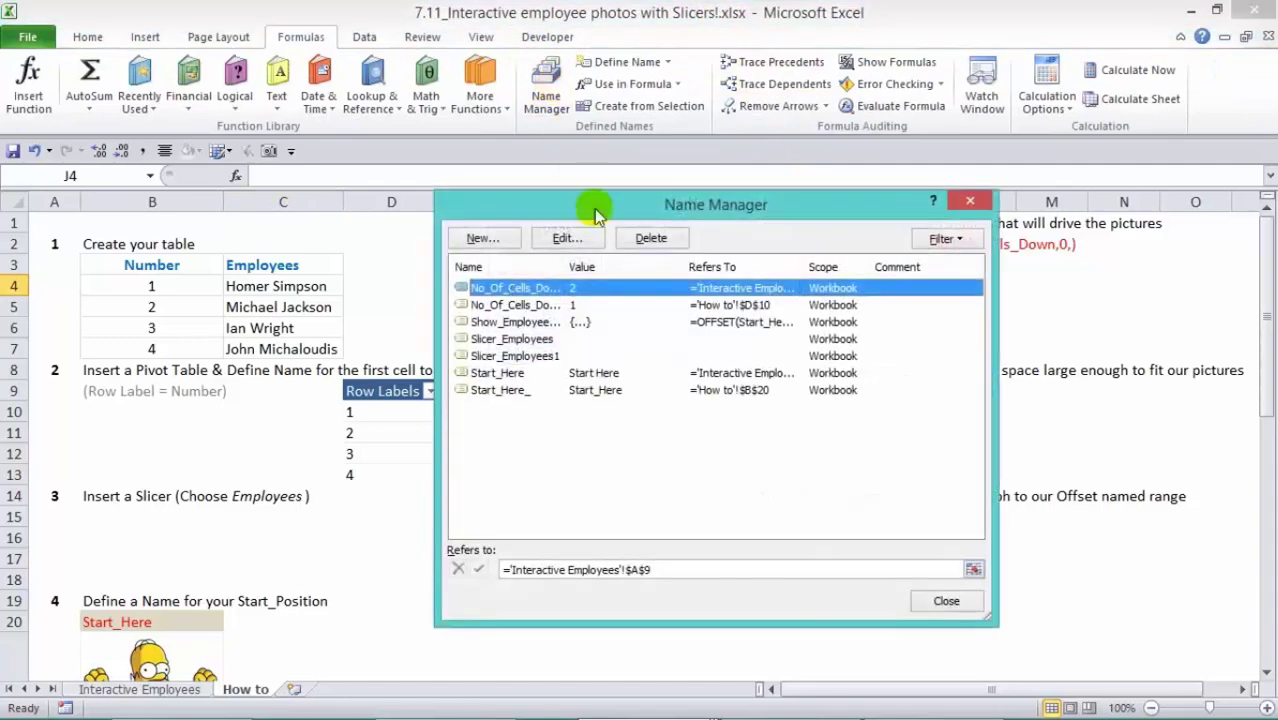
{"action": "left_click", "coordinate": [490, 240]}
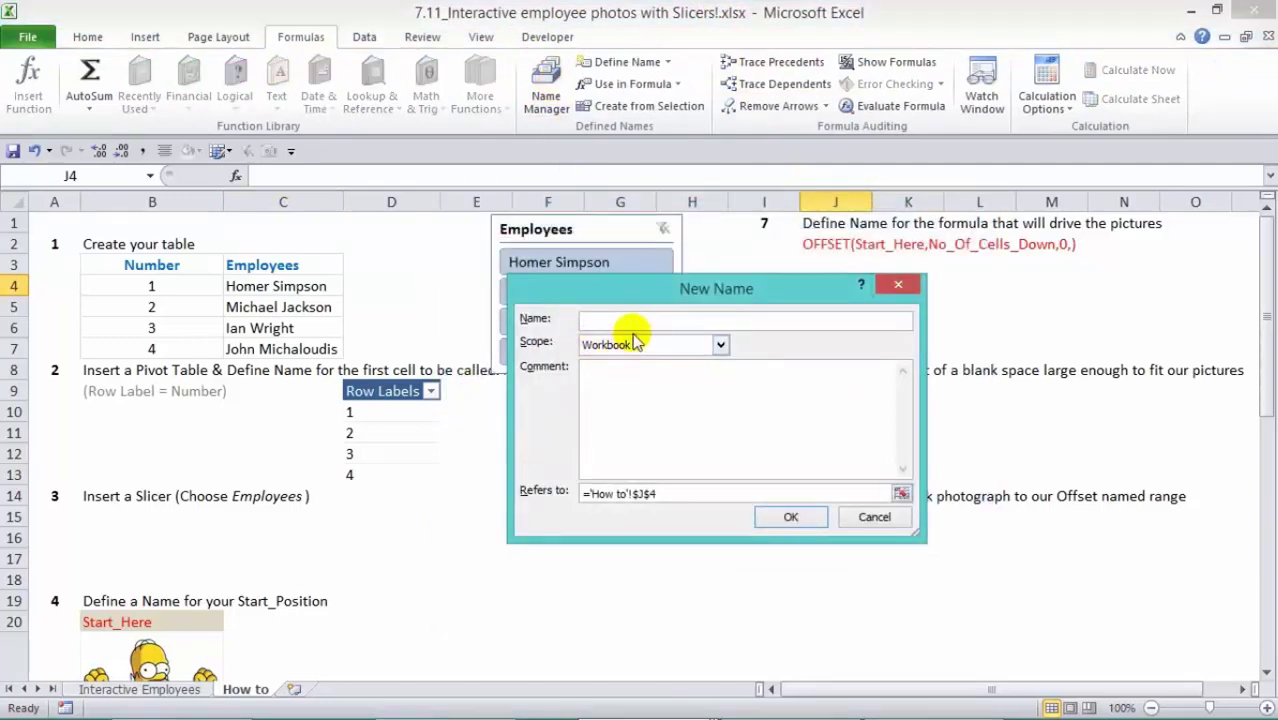
{"action": "type", "text": "Funct"}
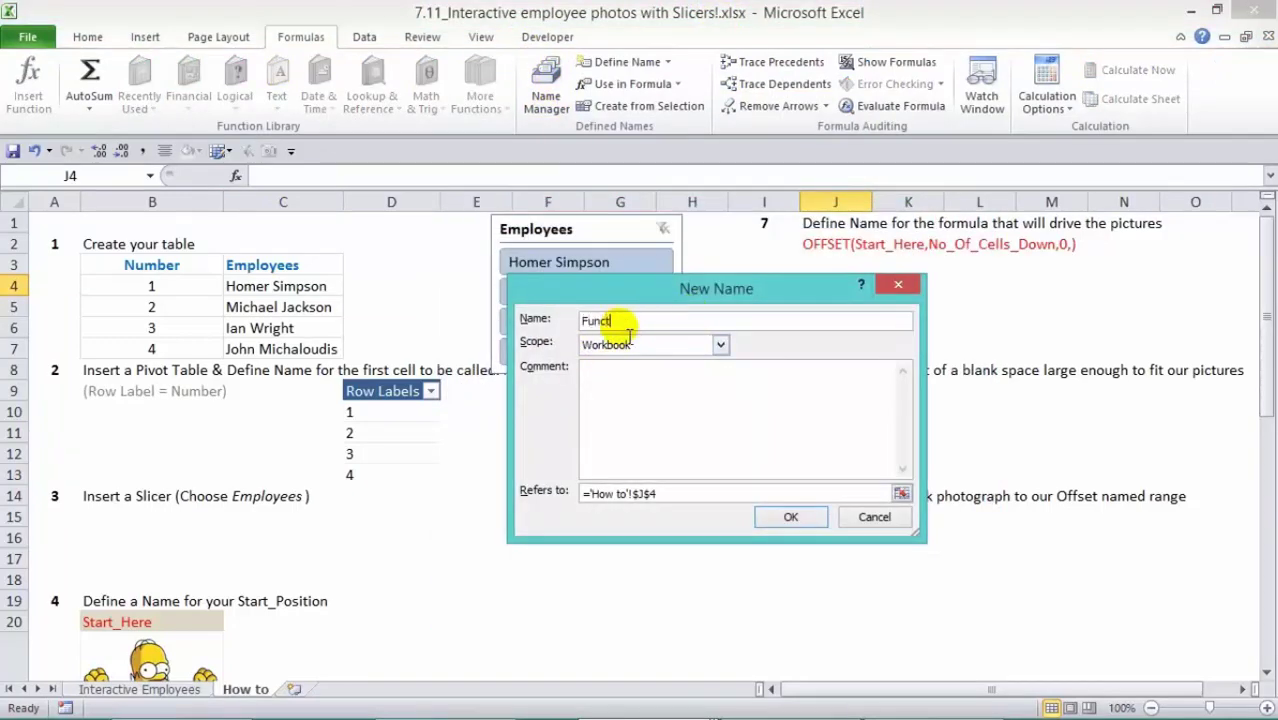
{"action": "type", "text": "i"}
{"action": "type", "text": "on_that_will_get_our_pict"}
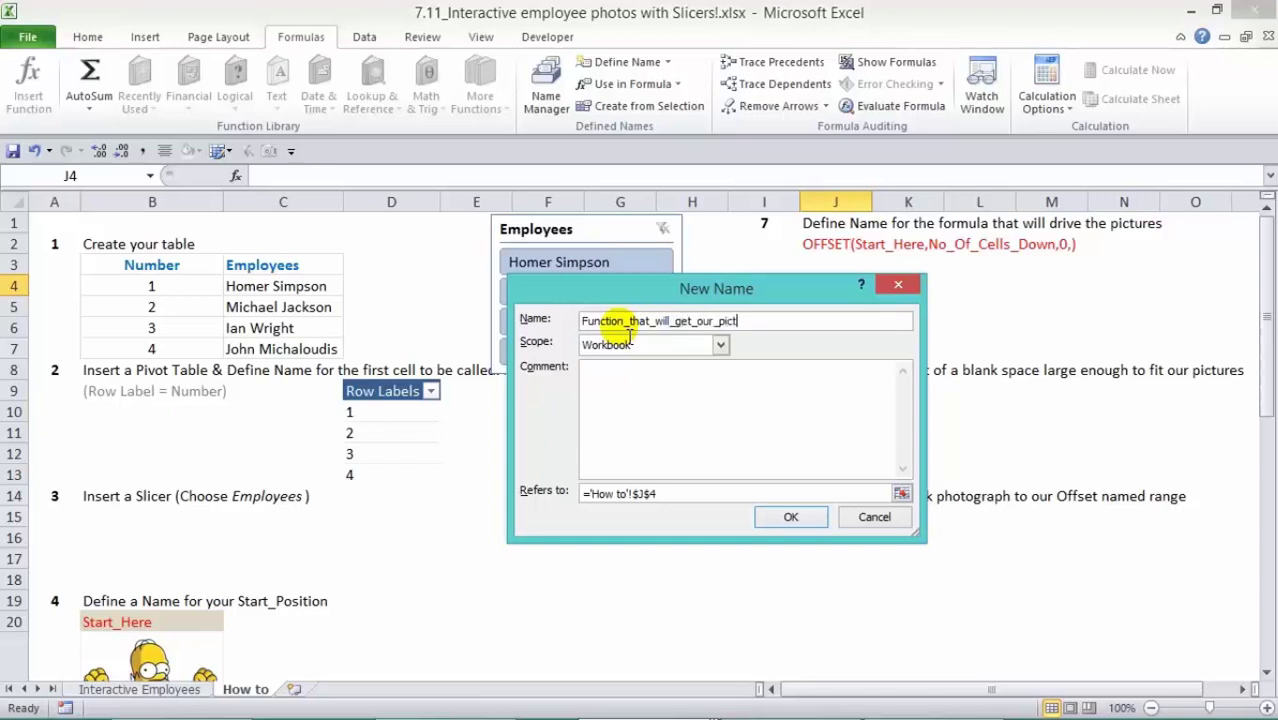
{"action": "type", "text": "ures"}
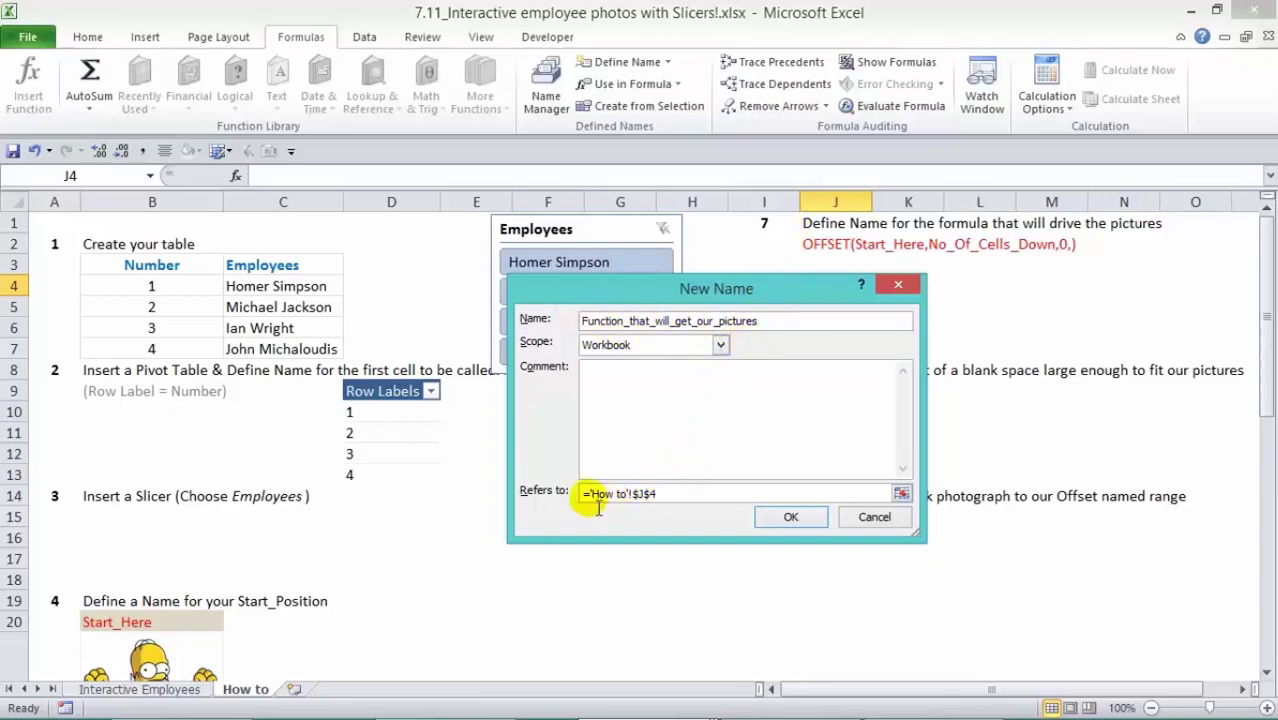
Step: Make the new name refer to =OFFSET(Start_Here_,No_Of_Cells_Down_,0,) and save it
{"action": "left_click_drag", "start_coordinate": [586, 493], "coordinate": [722, 491]}
{"action": "type", "text": "="}
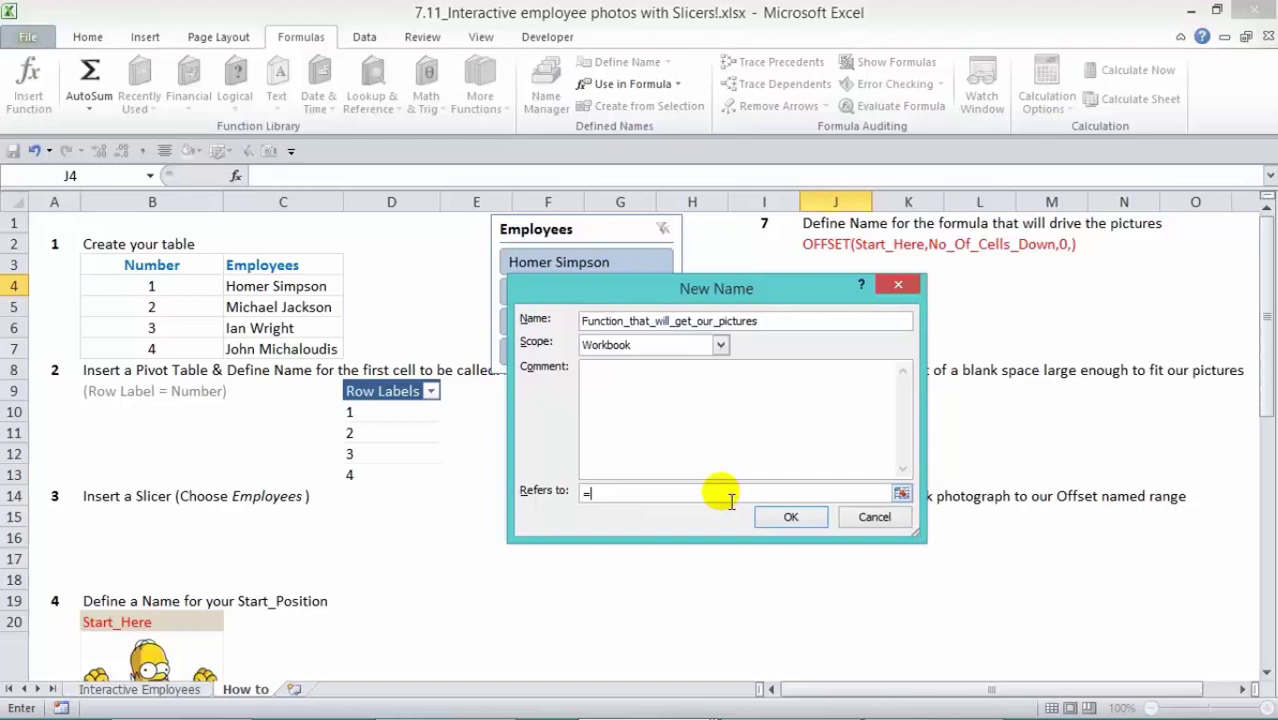
{"action": "type", "text": "offset(Start_Here_,"}
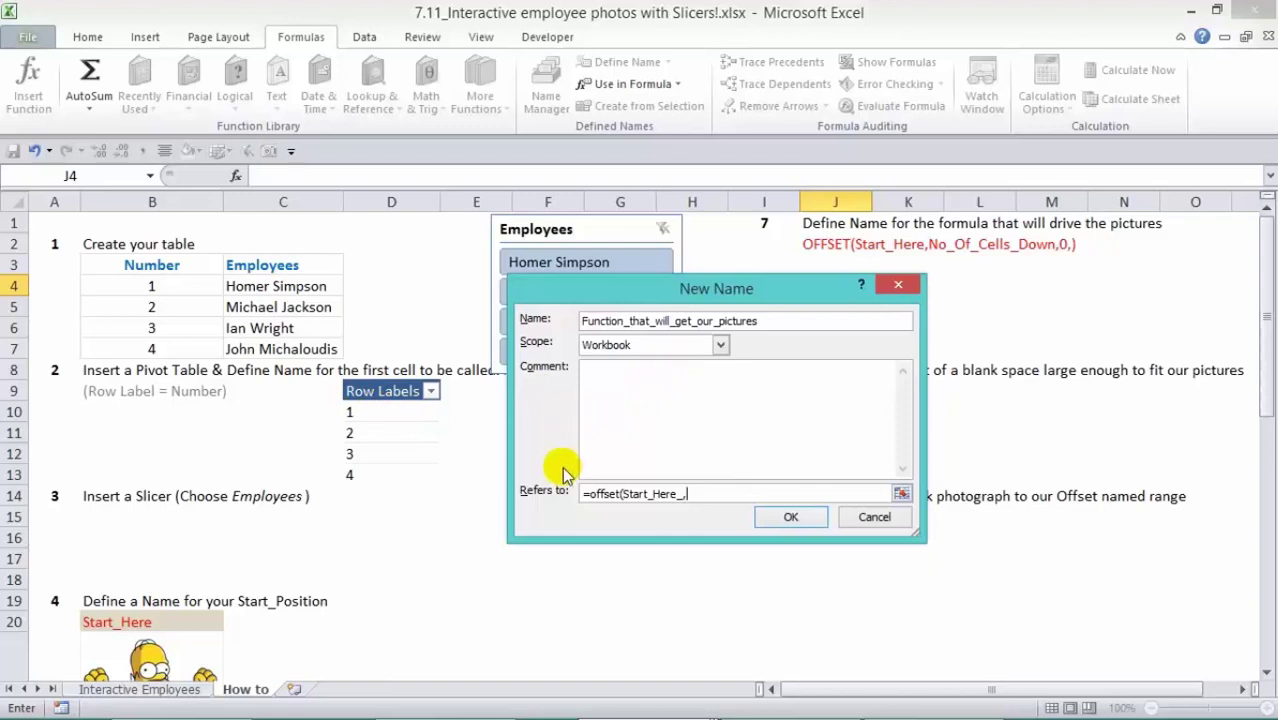
{"action": "type", "text": "No_Of_Cells_Down_,0,"}
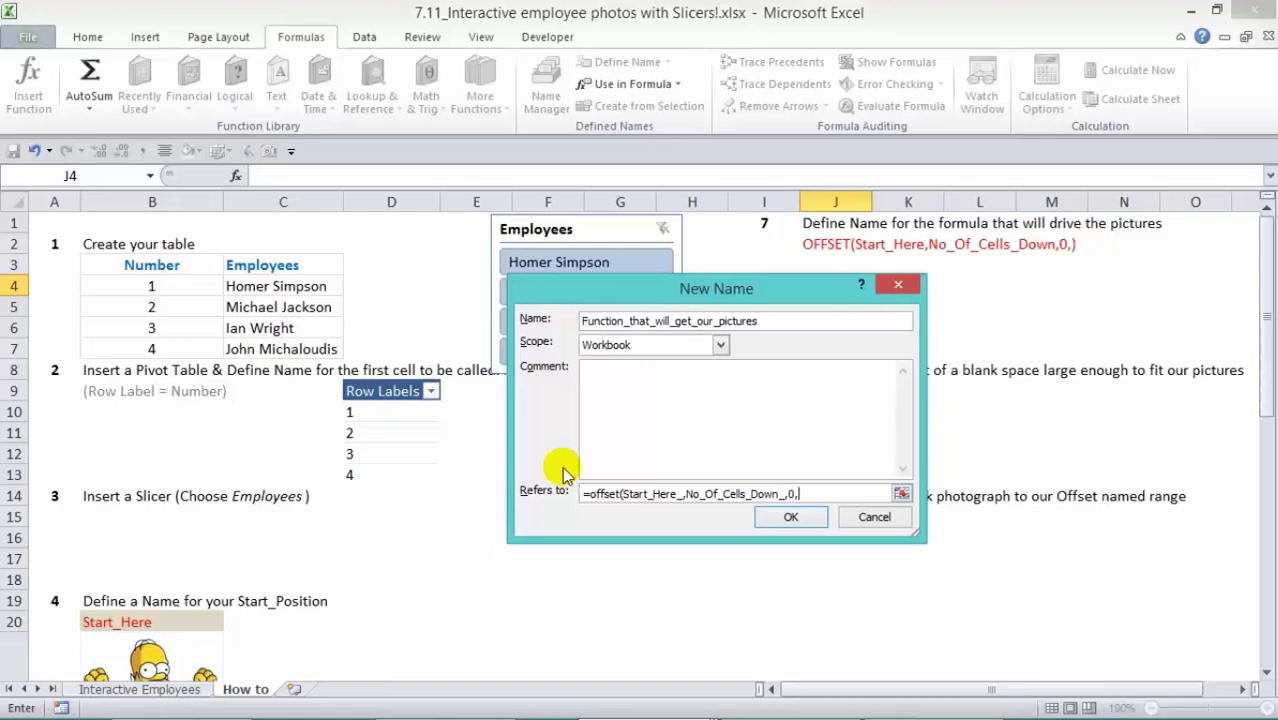
{"action": "type", "text": ")"}
{"action": "left_click", "coordinate": [805, 518]}
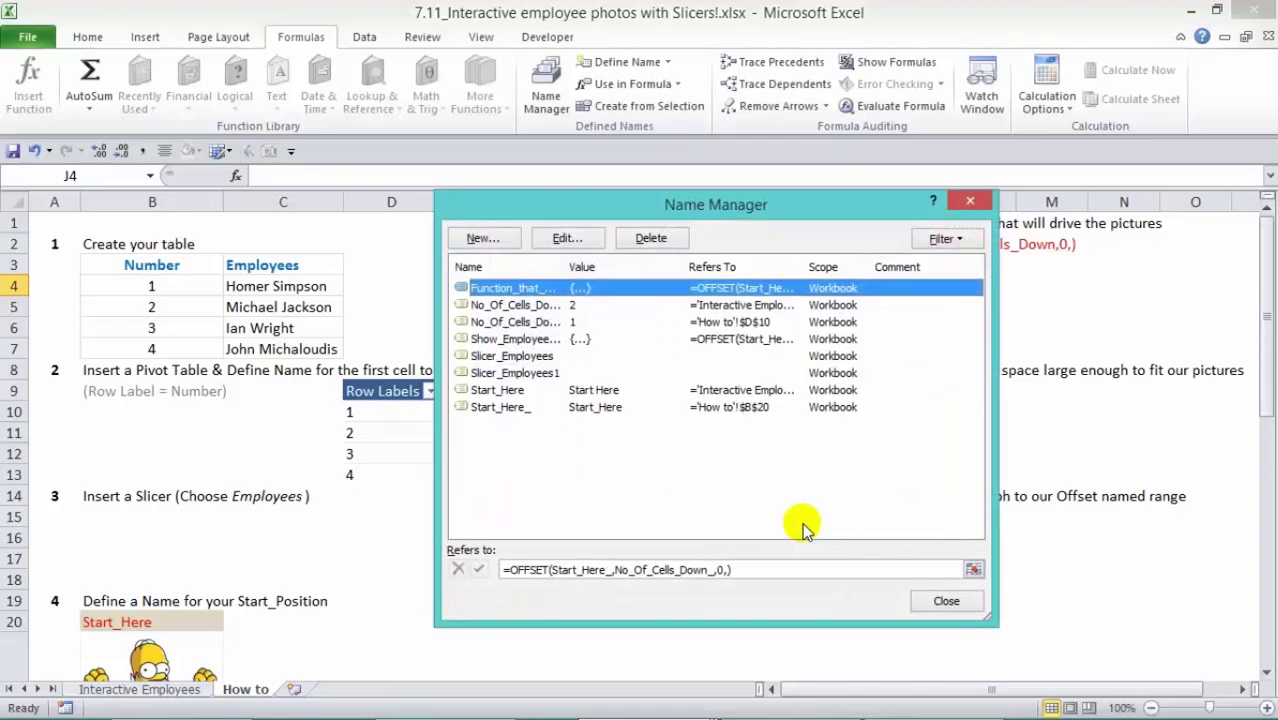
{"action": "left_click", "coordinate": [936, 601]}
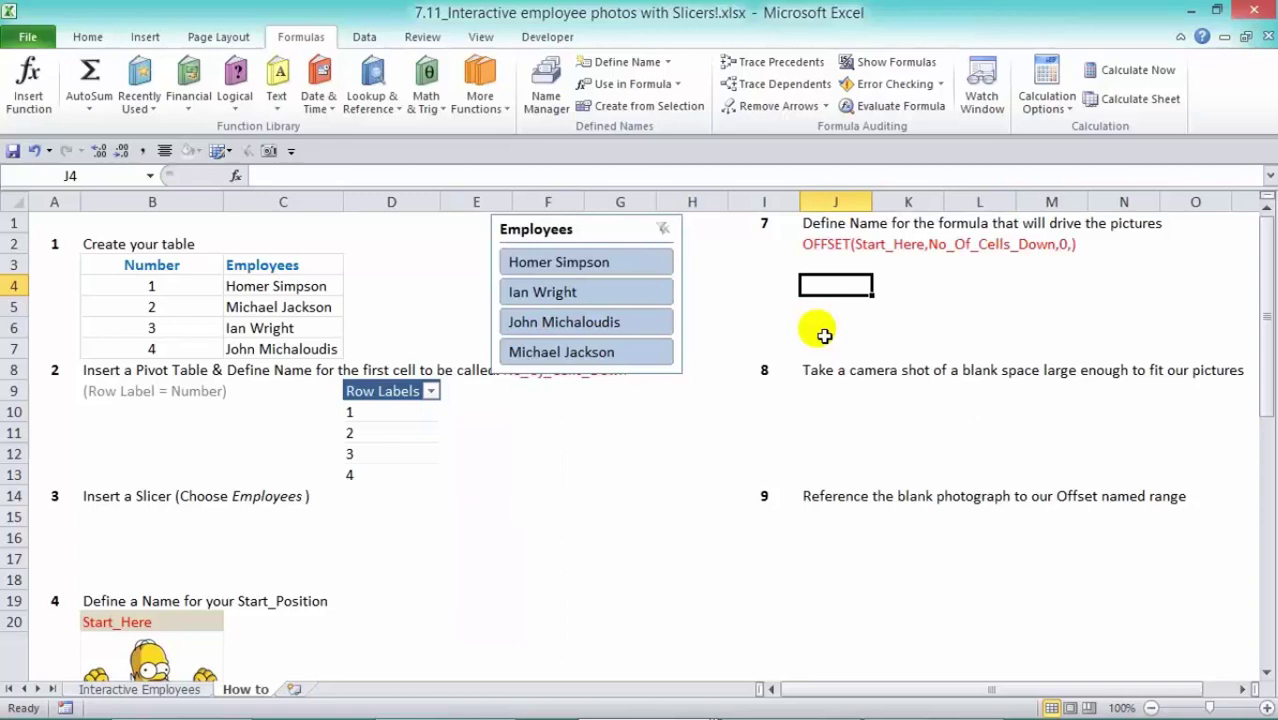
Step: Select the blank range E13:G19 as a space large enough to fit the pictures
{"action": "left_click", "coordinate": [827, 371]}
{"action": "left_click", "coordinate": [836, 393]}
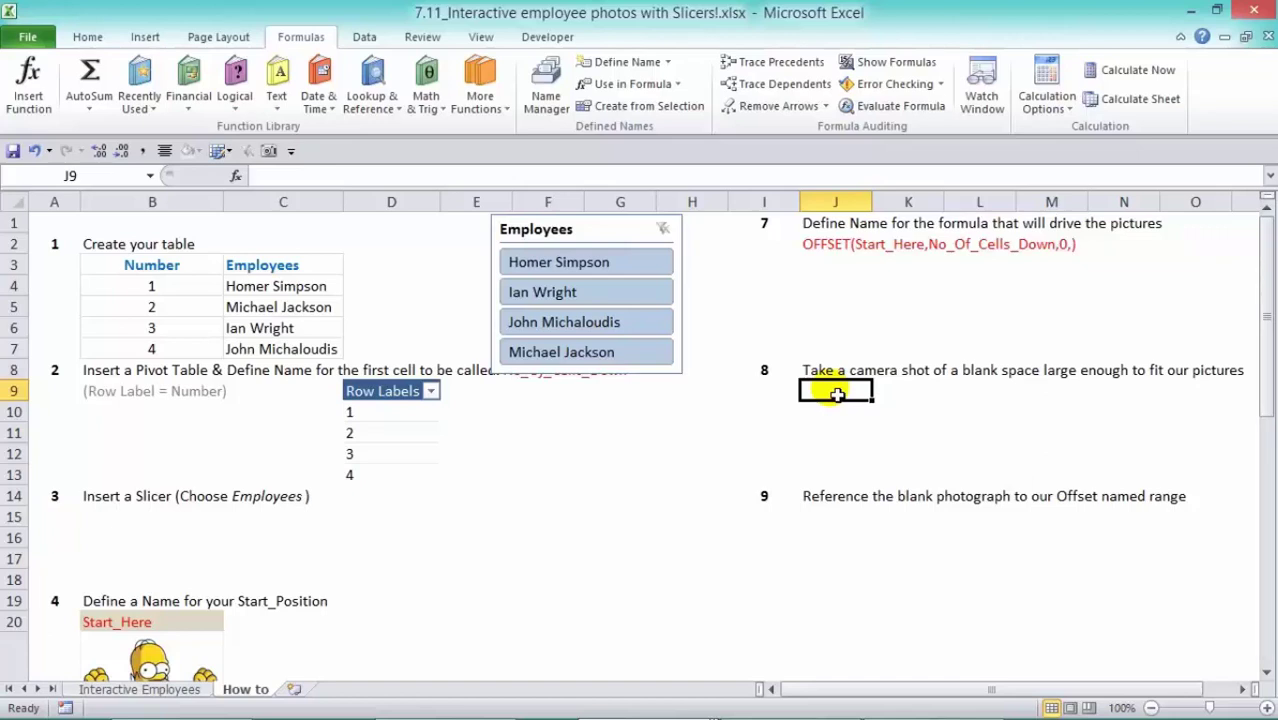
{"action": "left_click", "coordinate": [422, 537]}
{"action": "scroll", "coordinate": [507, 541], "scroll_direction": "down", "scroll_amount": 1}
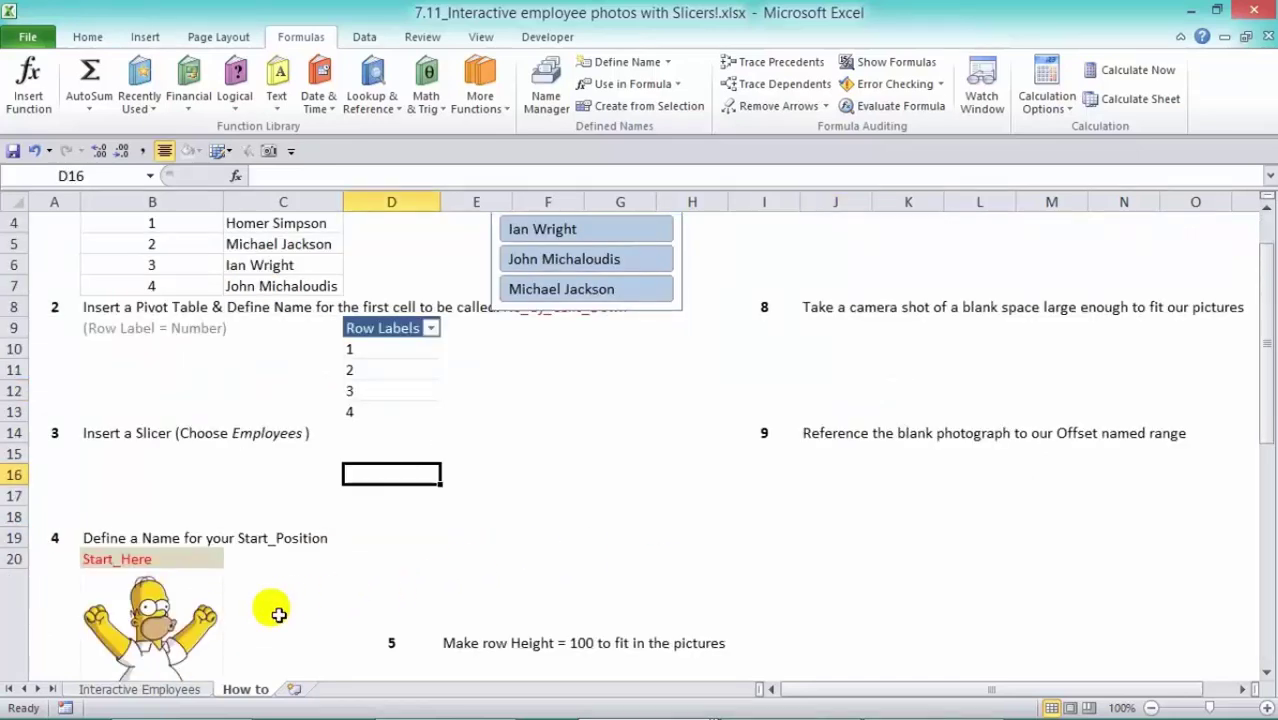
{"action": "left_click", "coordinate": [236, 614]}
{"action": "left_click", "coordinate": [180, 611]}
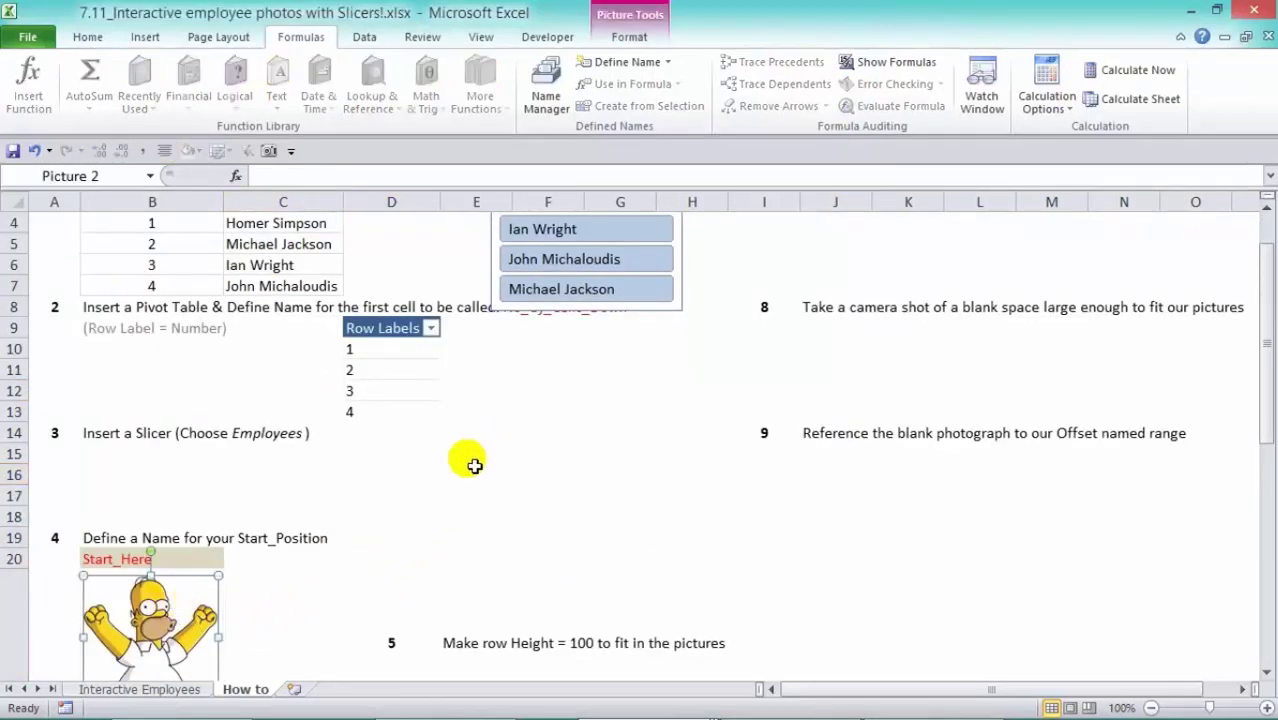
{"action": "left_click_drag", "start_coordinate": [474, 465], "coordinate": [605, 549]}
{"action": "left_click_drag", "start_coordinate": [476, 412], "coordinate": [594, 531]}
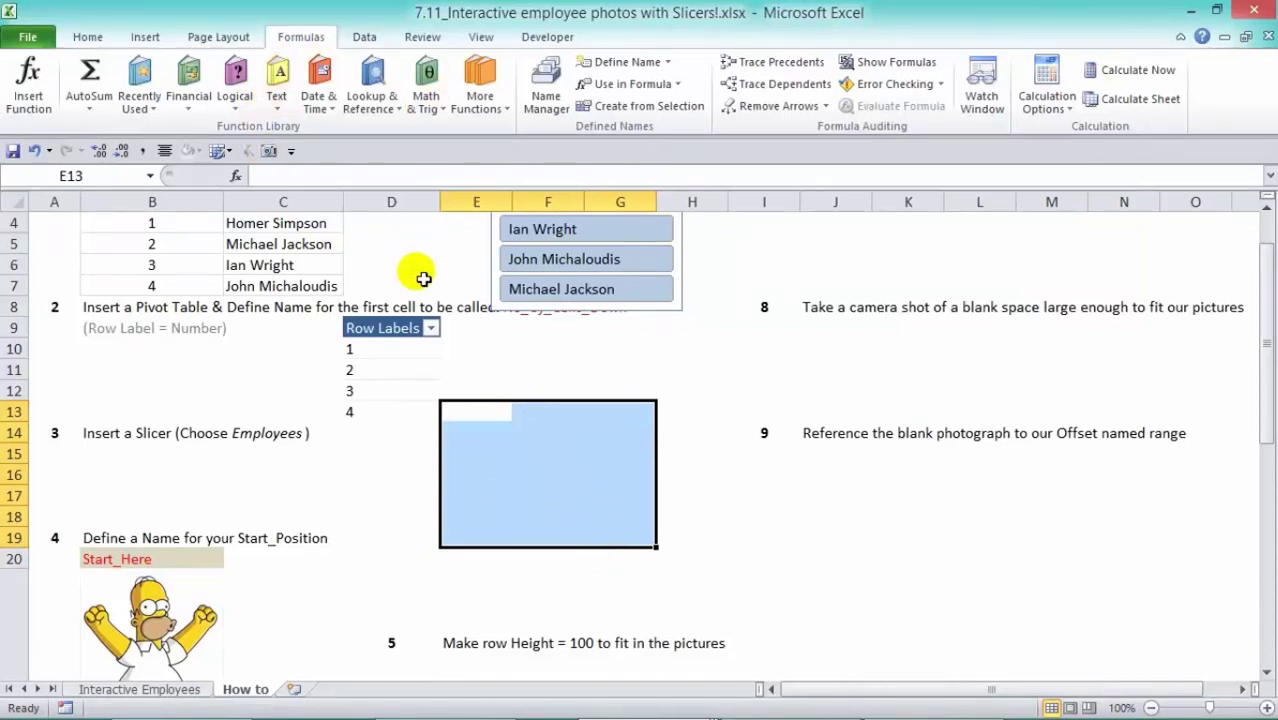
Step: Check the Quick Access Toolbar options for the Camera command, locating it among All Commands and in the current toolbar list
{"action": "left_click", "coordinate": [25, 39]}
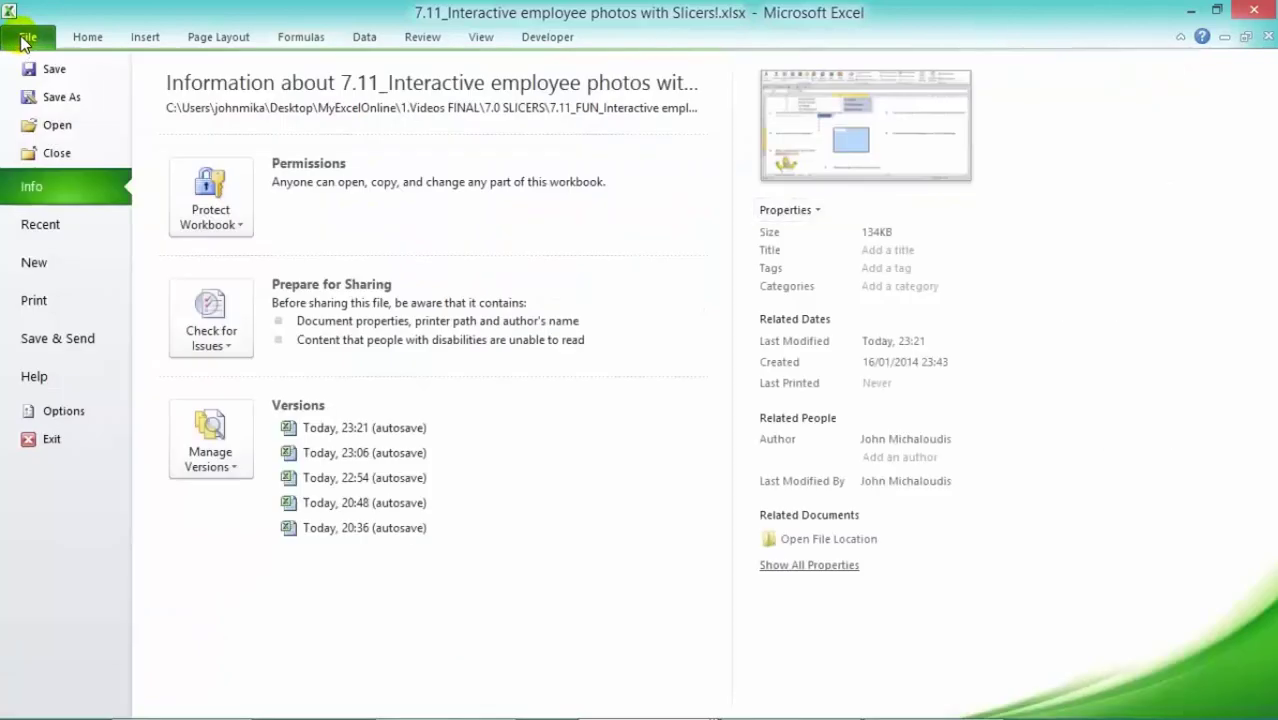
{"action": "left_click", "coordinate": [63, 410]}
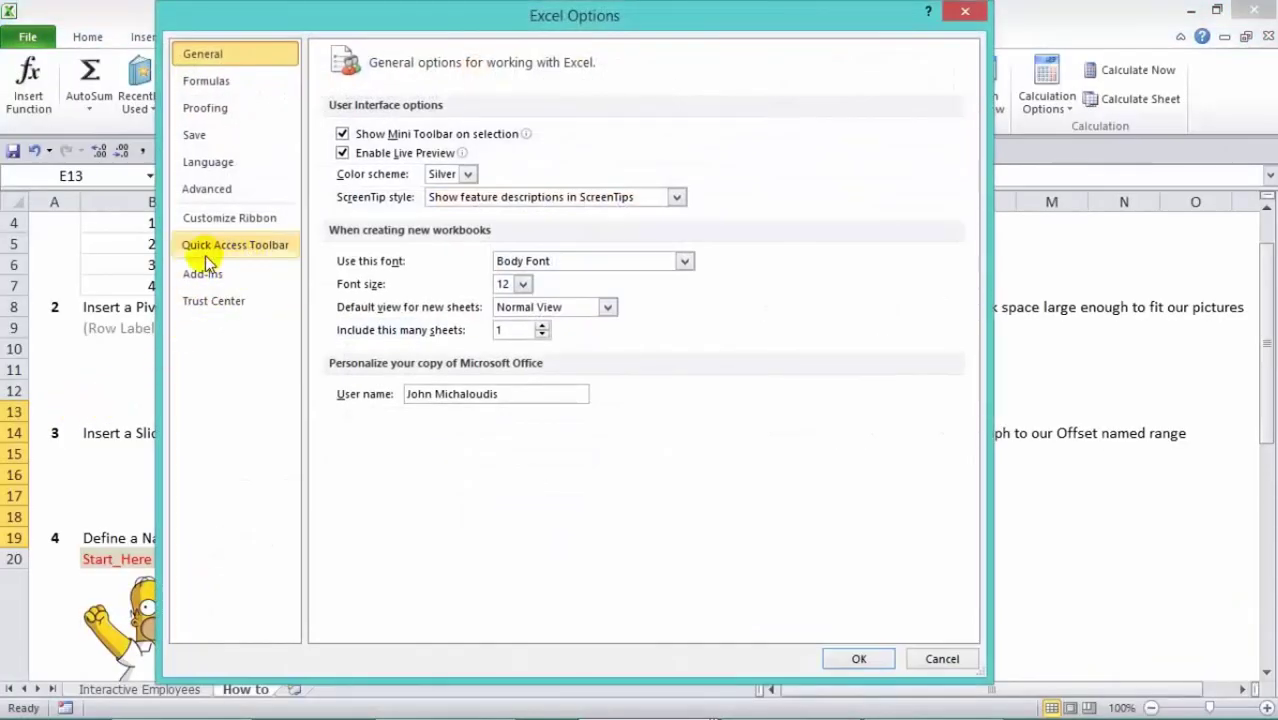
{"action": "left_click", "coordinate": [231, 249]}
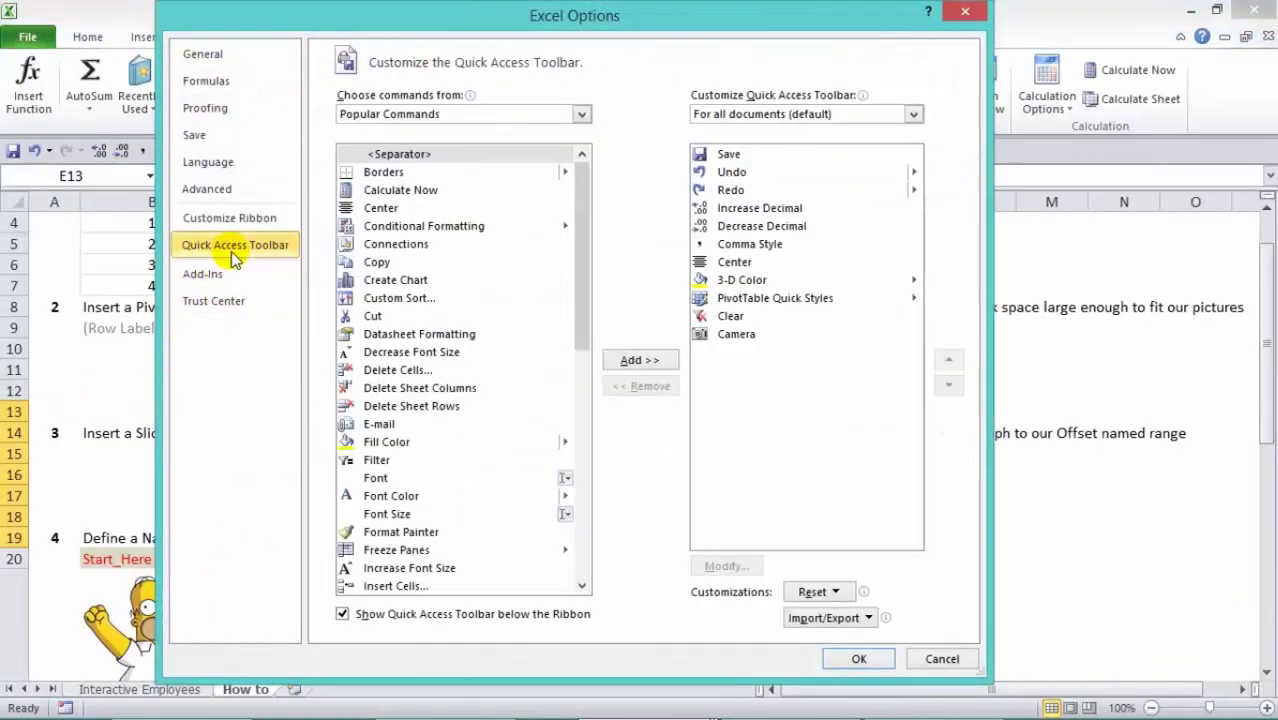
{"action": "left_click", "coordinate": [581, 114]}
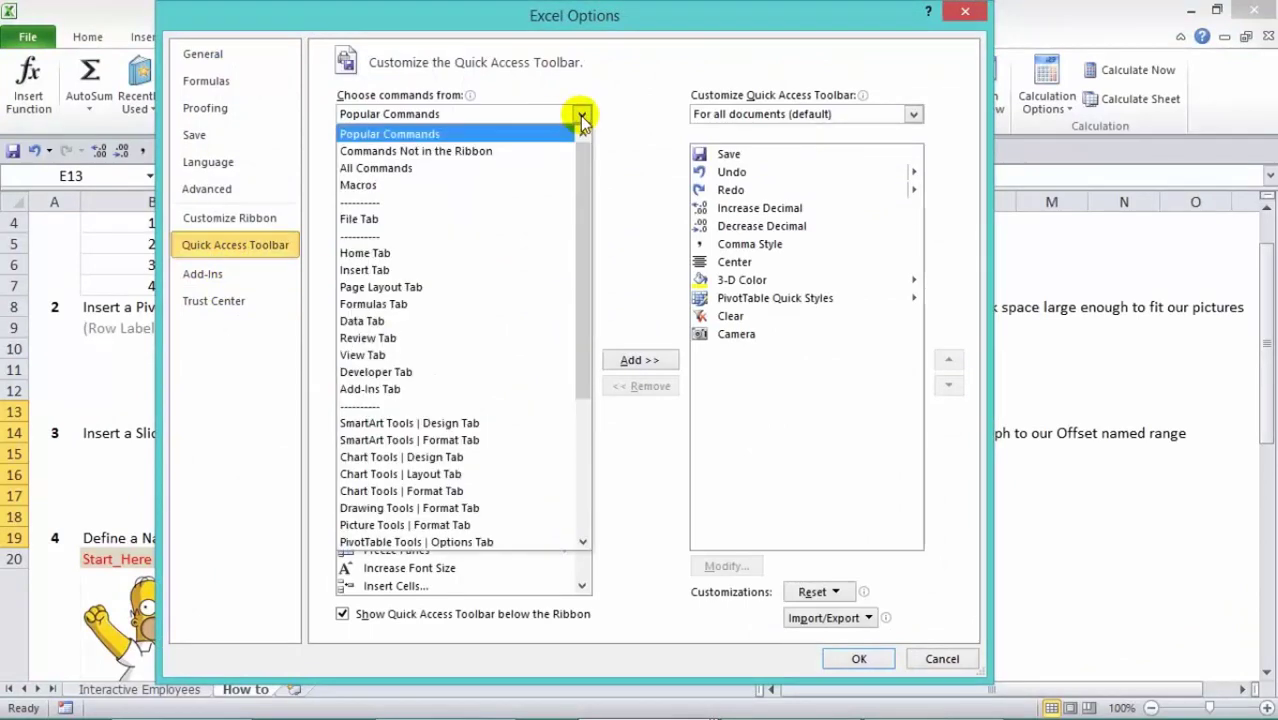
{"action": "left_click", "coordinate": [538, 167]}
{"action": "left_click", "coordinate": [442, 192]}
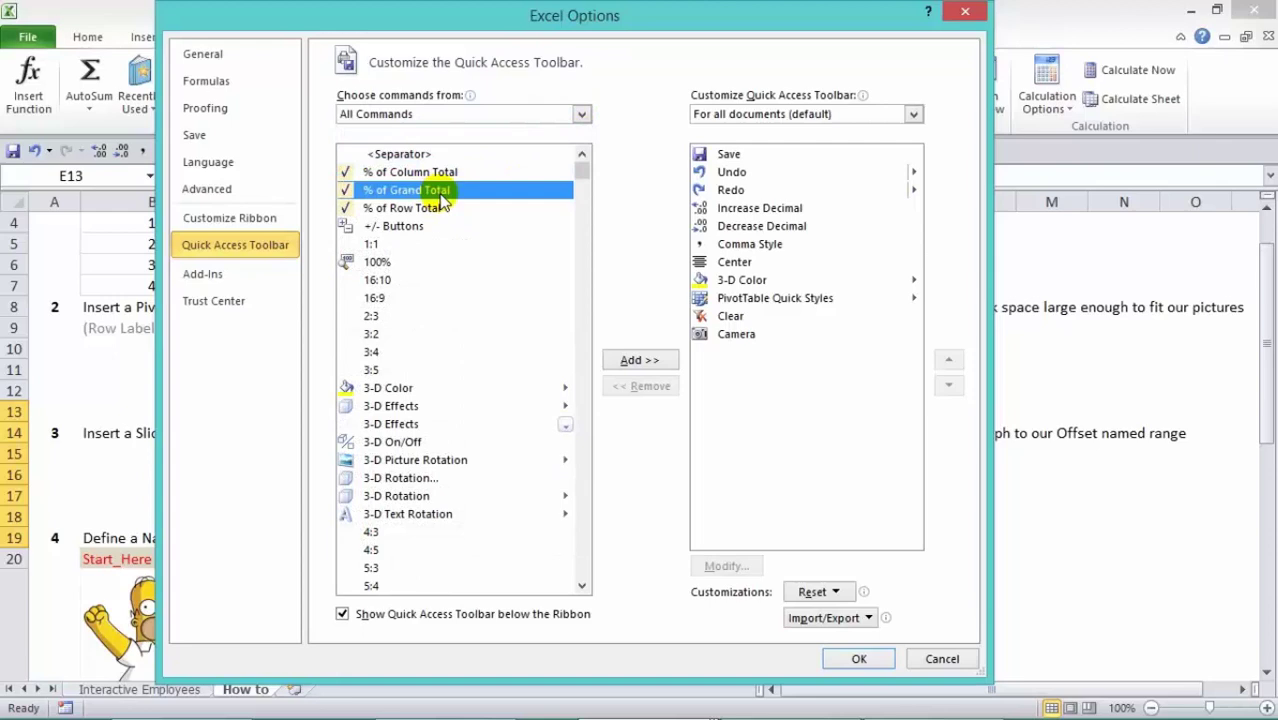
{"action": "key", "text": "c"}
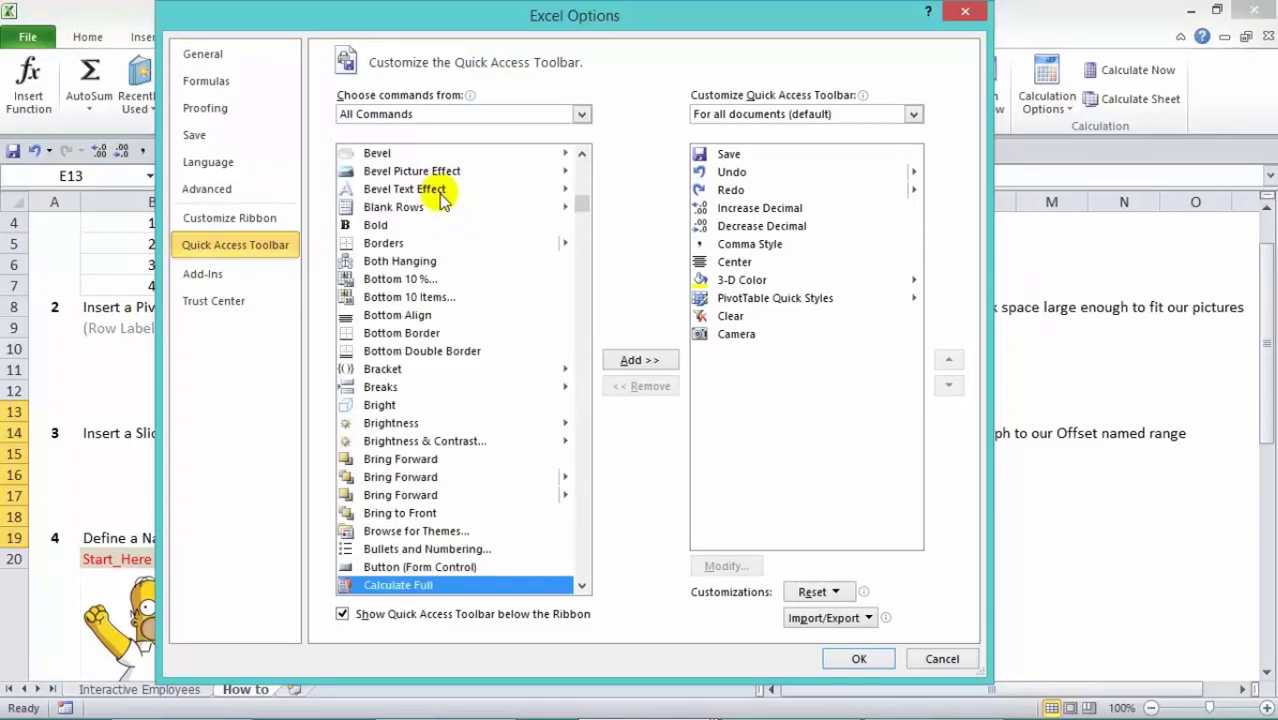
{"action": "scroll", "coordinate": [522, 353], "scroll_direction": "down", "scroll_amount": 8}
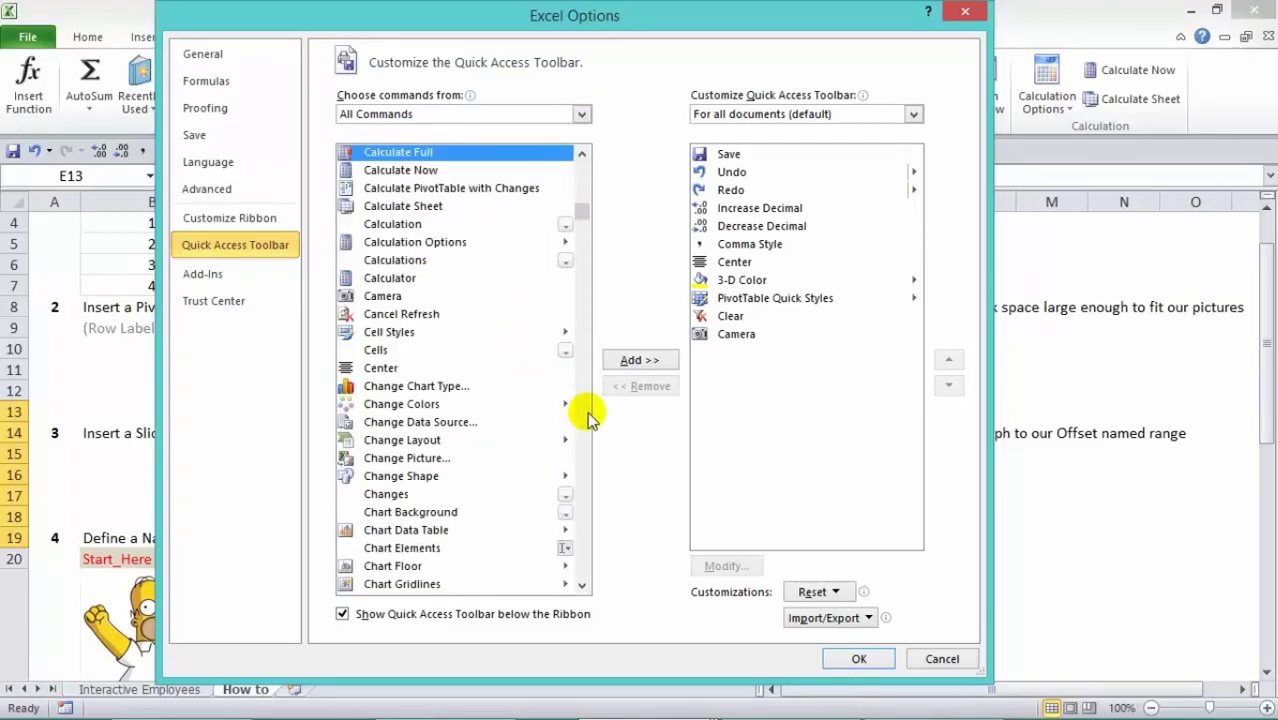
{"action": "left_click", "coordinate": [400, 297]}
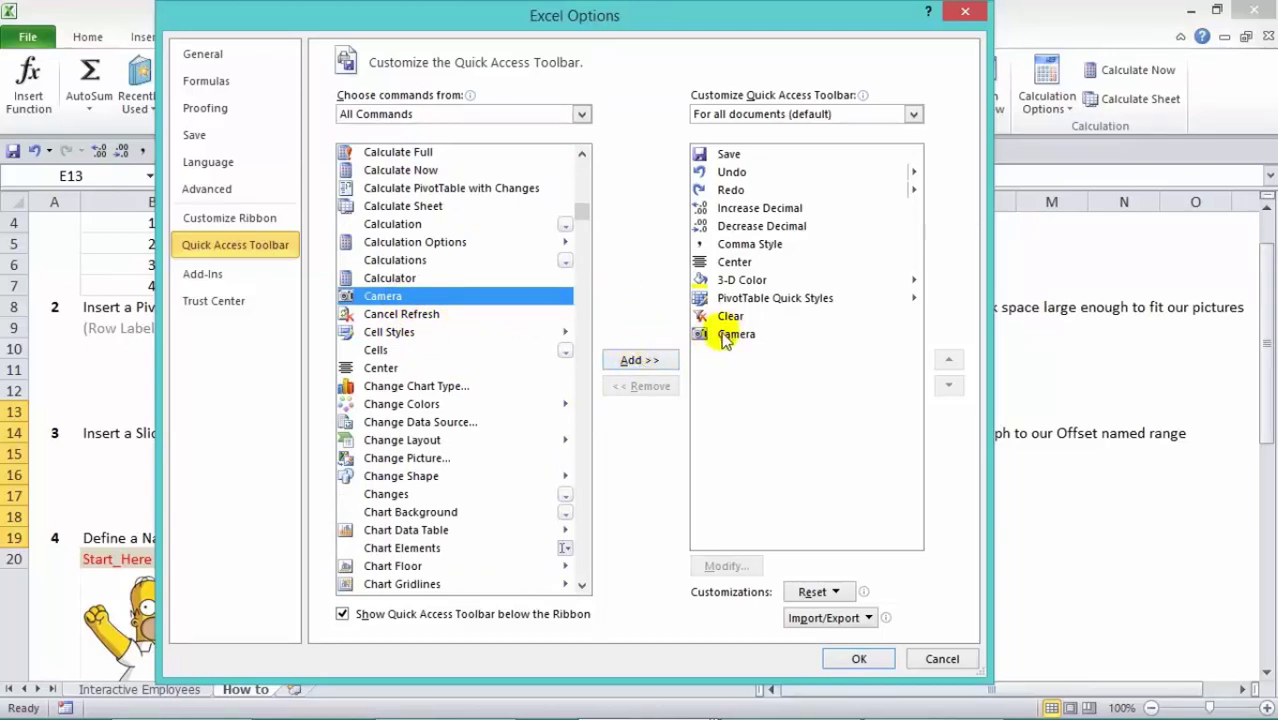
{"action": "left_click", "coordinate": [858, 658]}
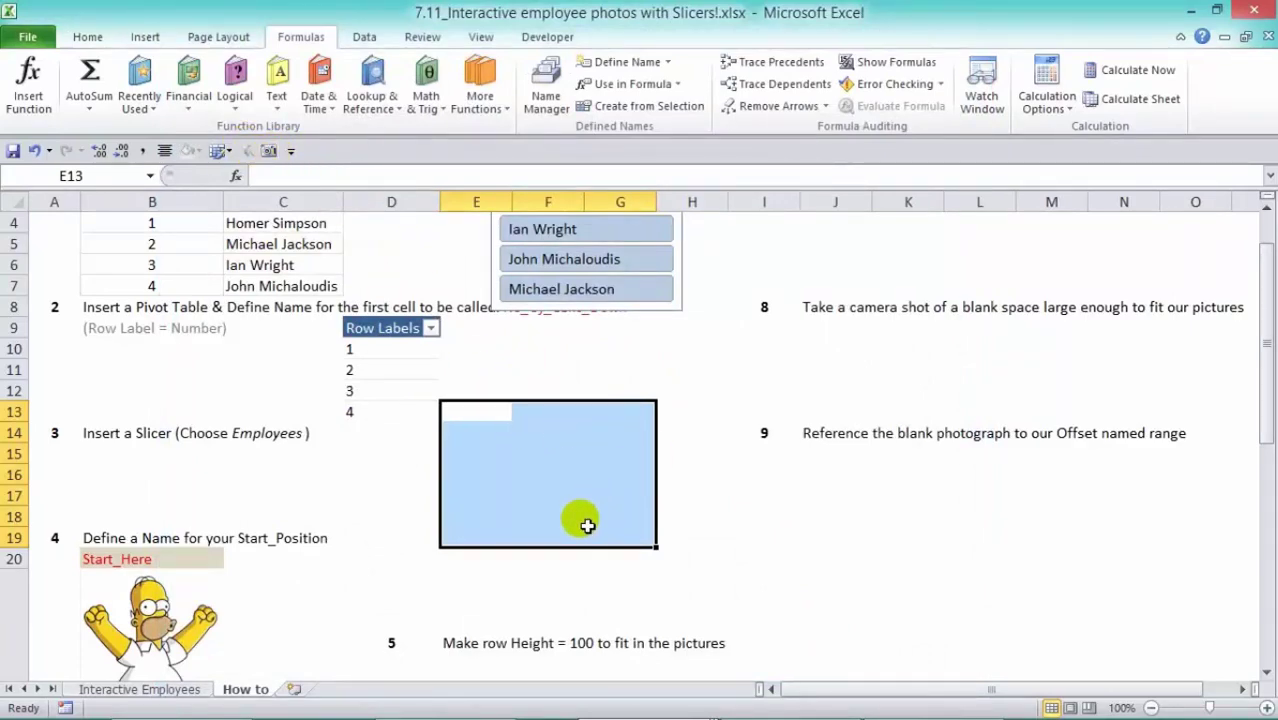
Step: Take a Camera picture of the blank range E13:G19 and place it over about J1:M7, beside instruction 7
{"action": "left_click", "coordinate": [269, 150]}
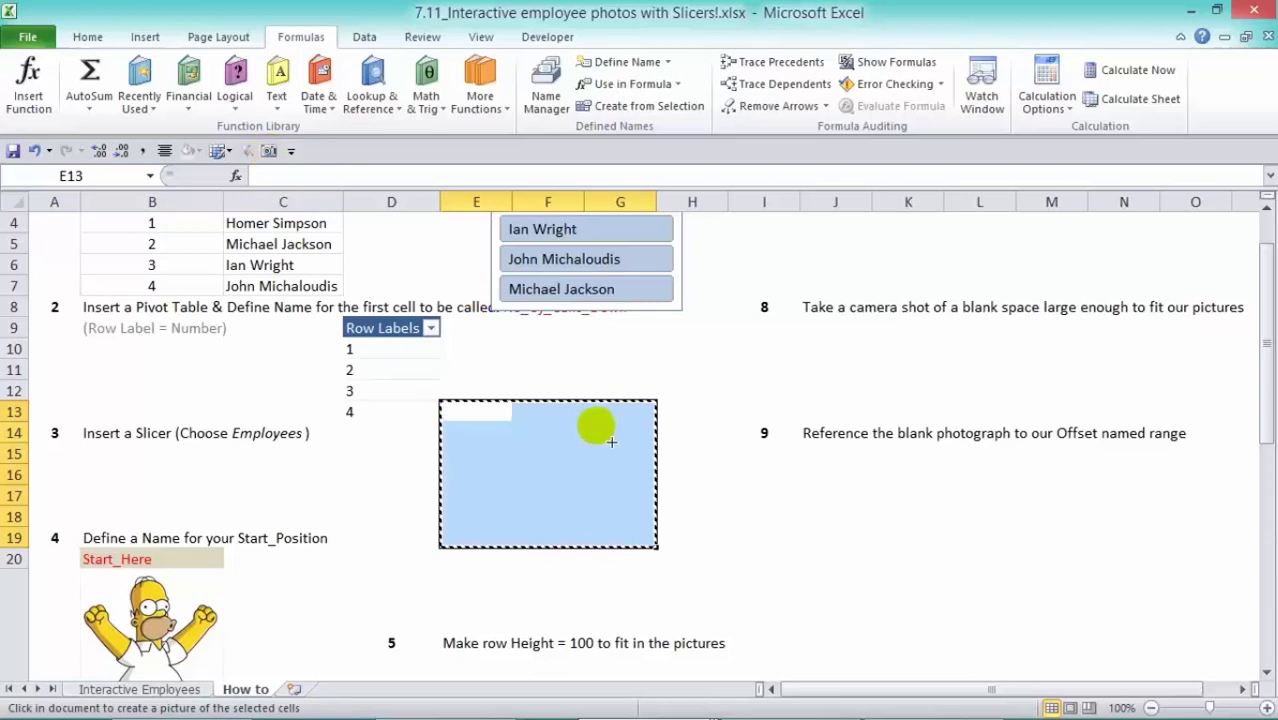
{"action": "scroll", "coordinate": [713, 420], "scroll_direction": "up", "scroll_amount": 1}
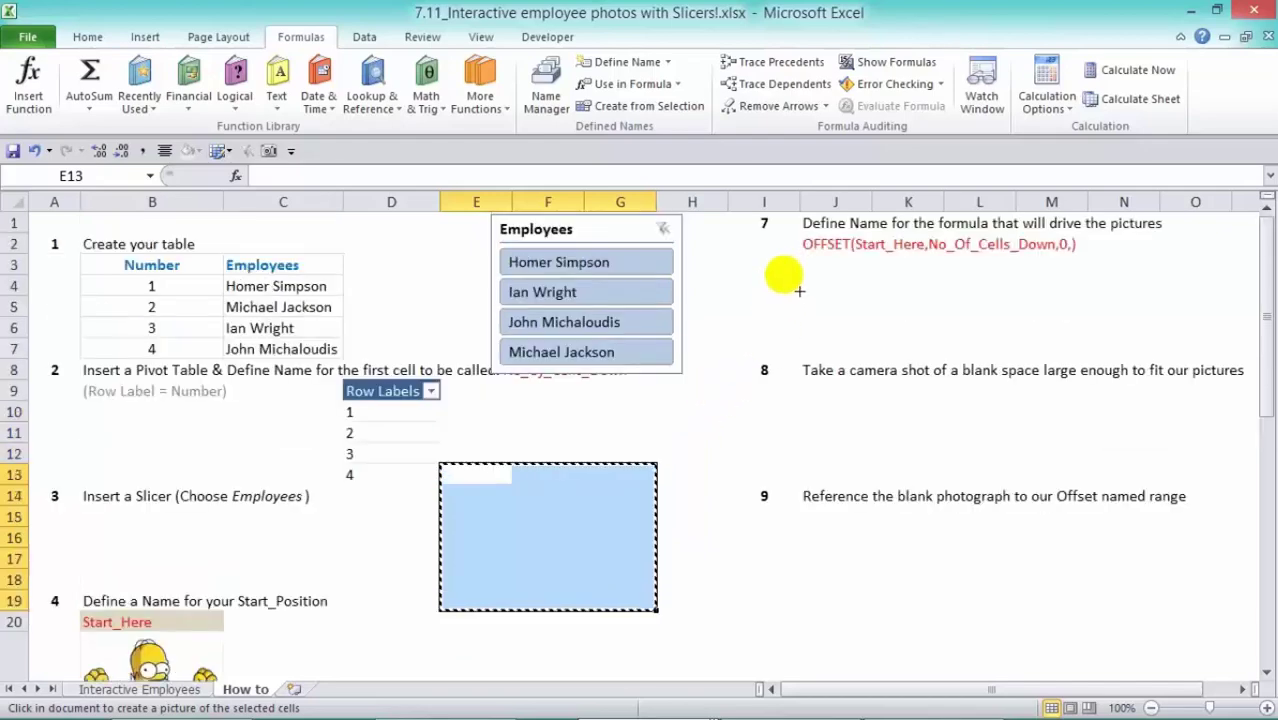
{"action": "left_click", "coordinate": [840, 232]}
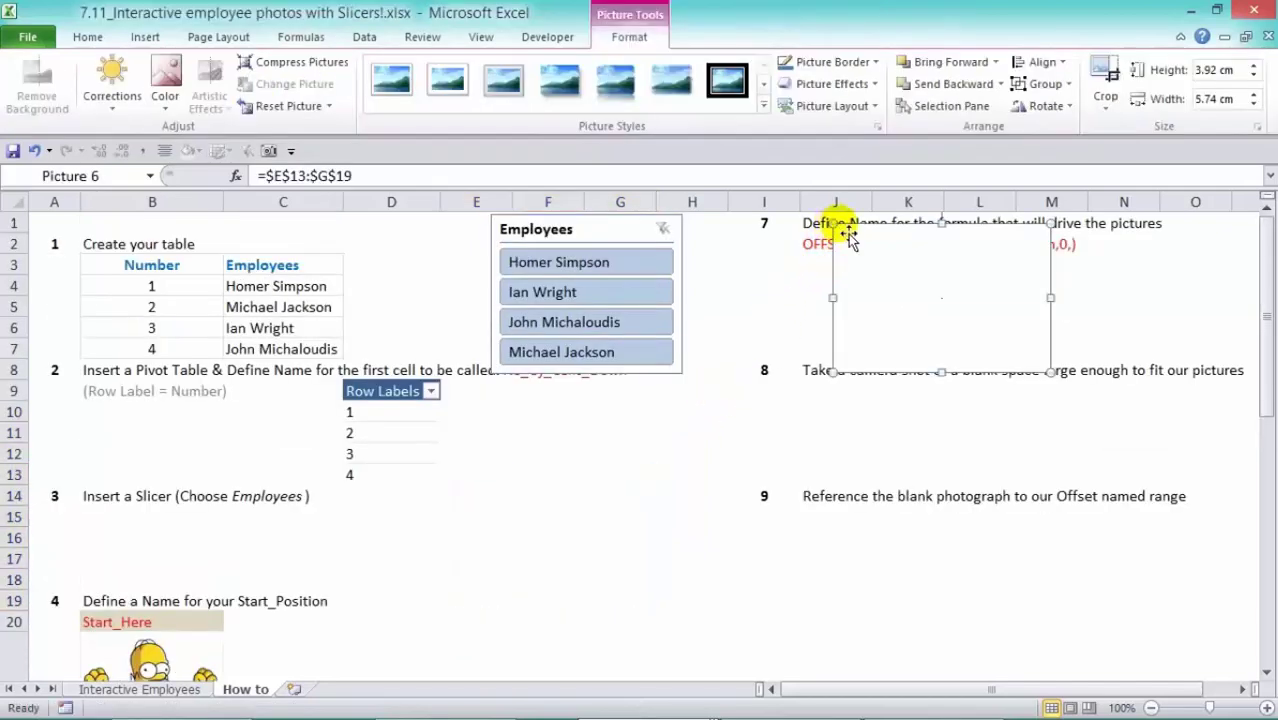
{"action": "left_click_drag", "start_coordinate": [1005, 285], "coordinate": [1018, 278]}
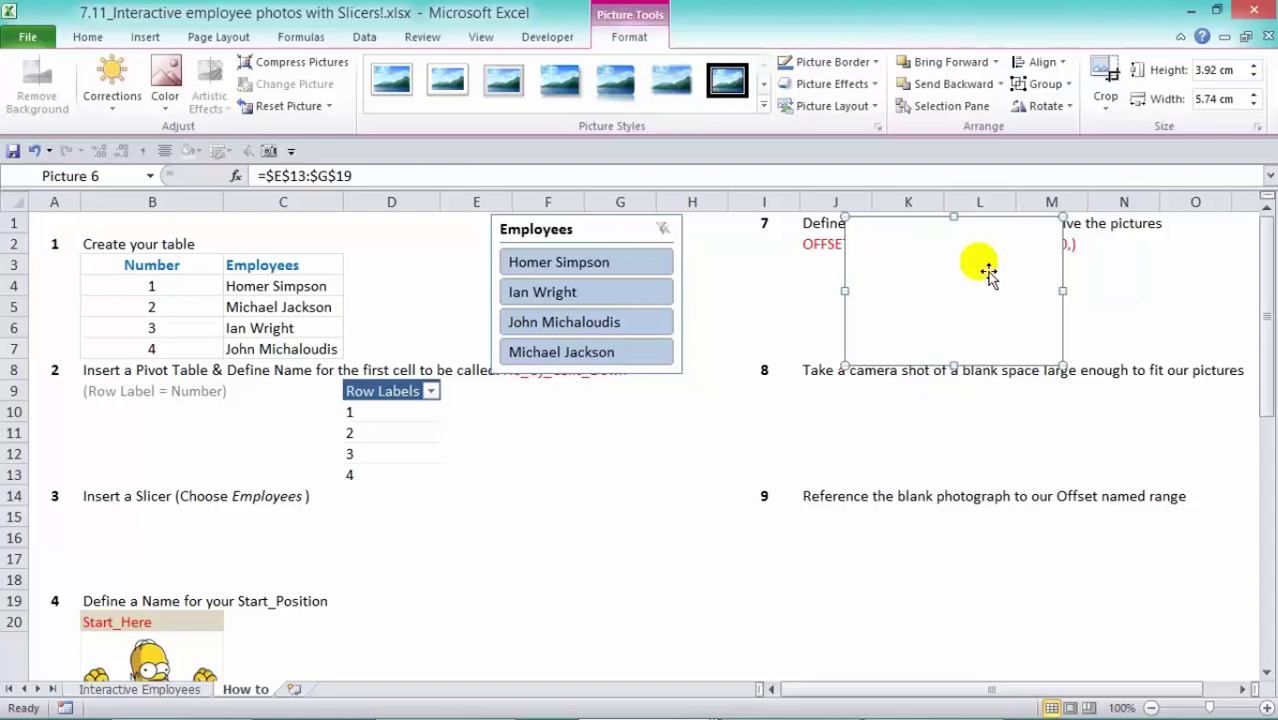
Step: Link the blank camera picture to the defined name with the formula =Function_that_will_get_our_pictures
{"action": "key", "text": "alt+m"}
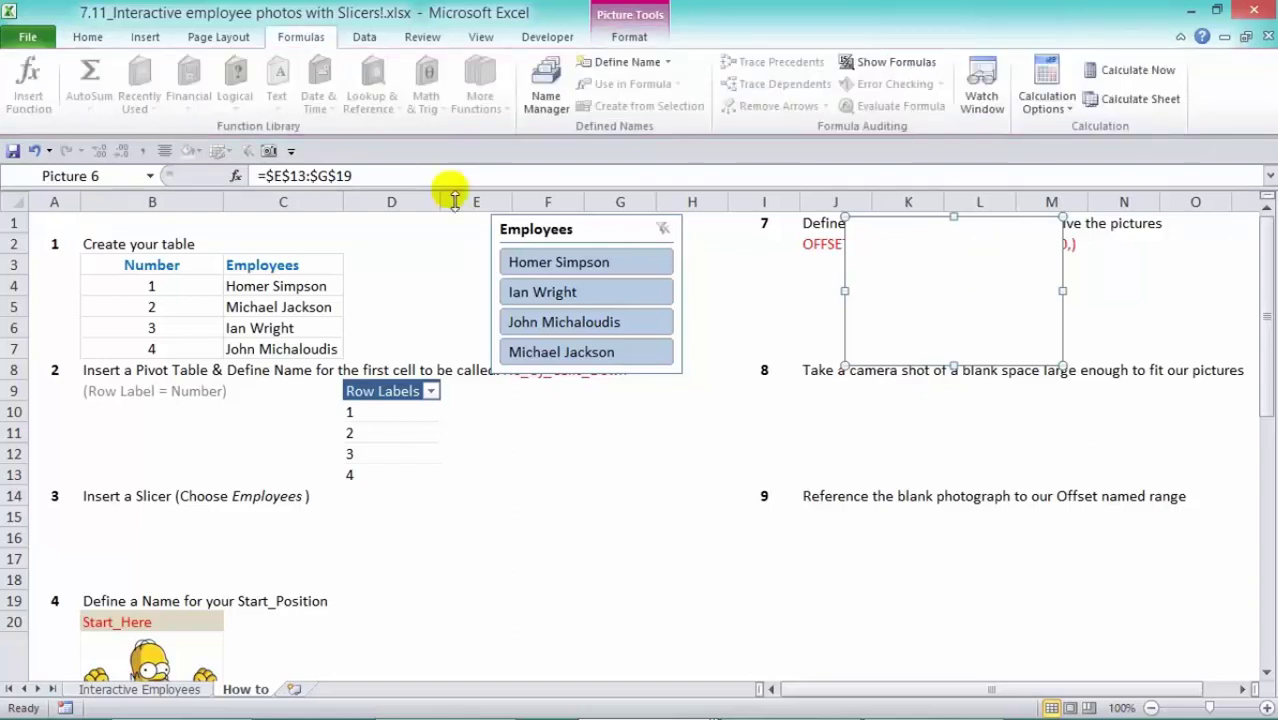
{"action": "left_click", "coordinate": [258, 175]}
{"action": "left_click_drag", "start_coordinate": [258, 175], "coordinate": [479, 194]}
{"action": "type", "text": "=f"}
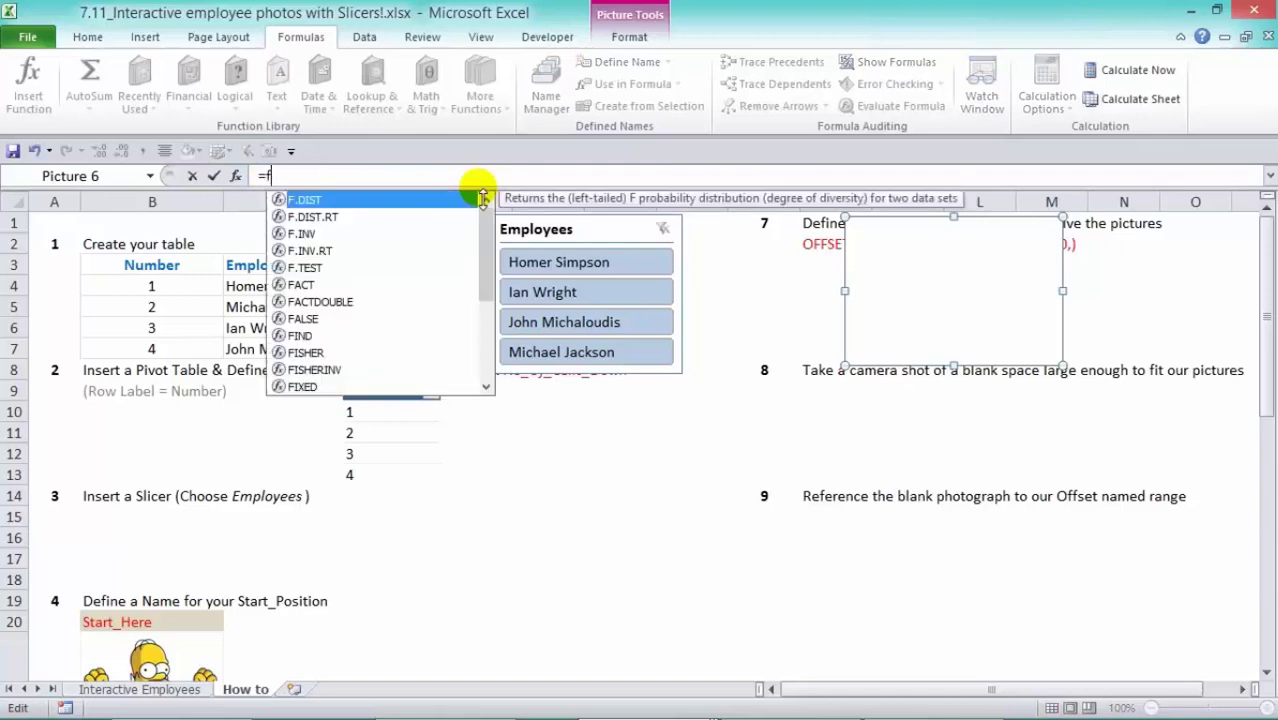
{"action": "type", "text": "un"}
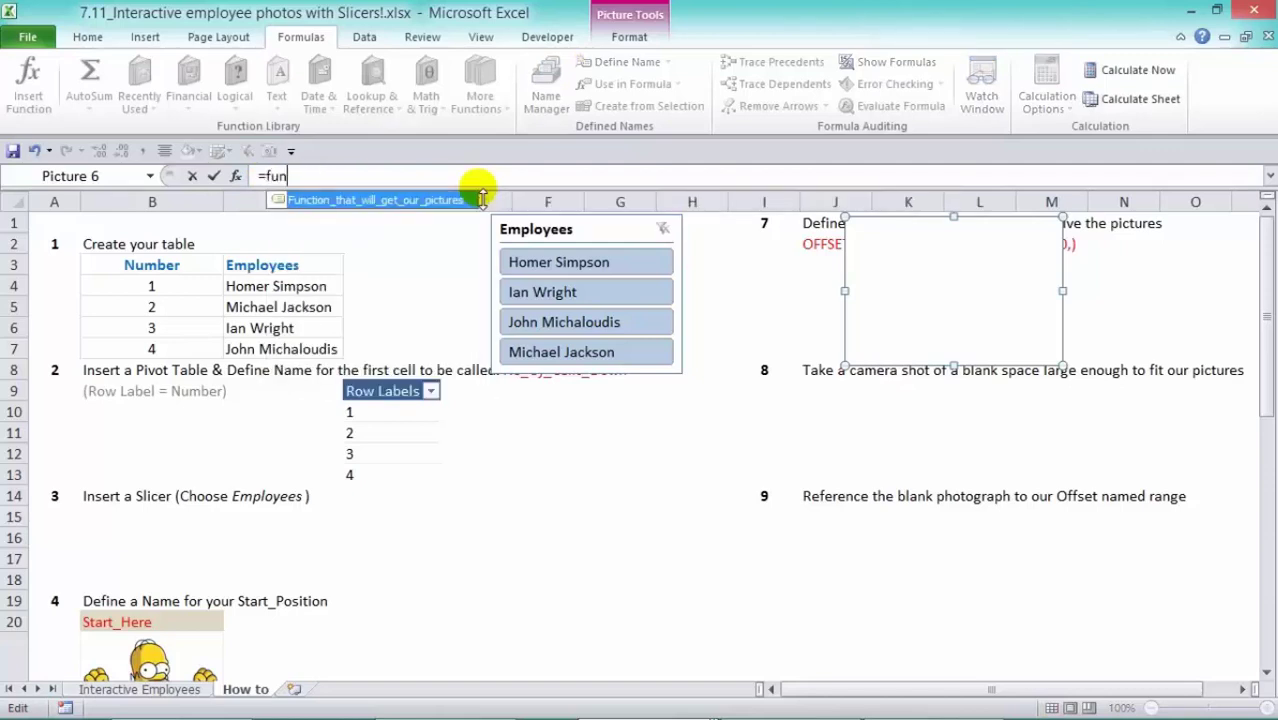
{"action": "double_click", "coordinate": [348, 203]}
{"action": "key", "text": "Return"}
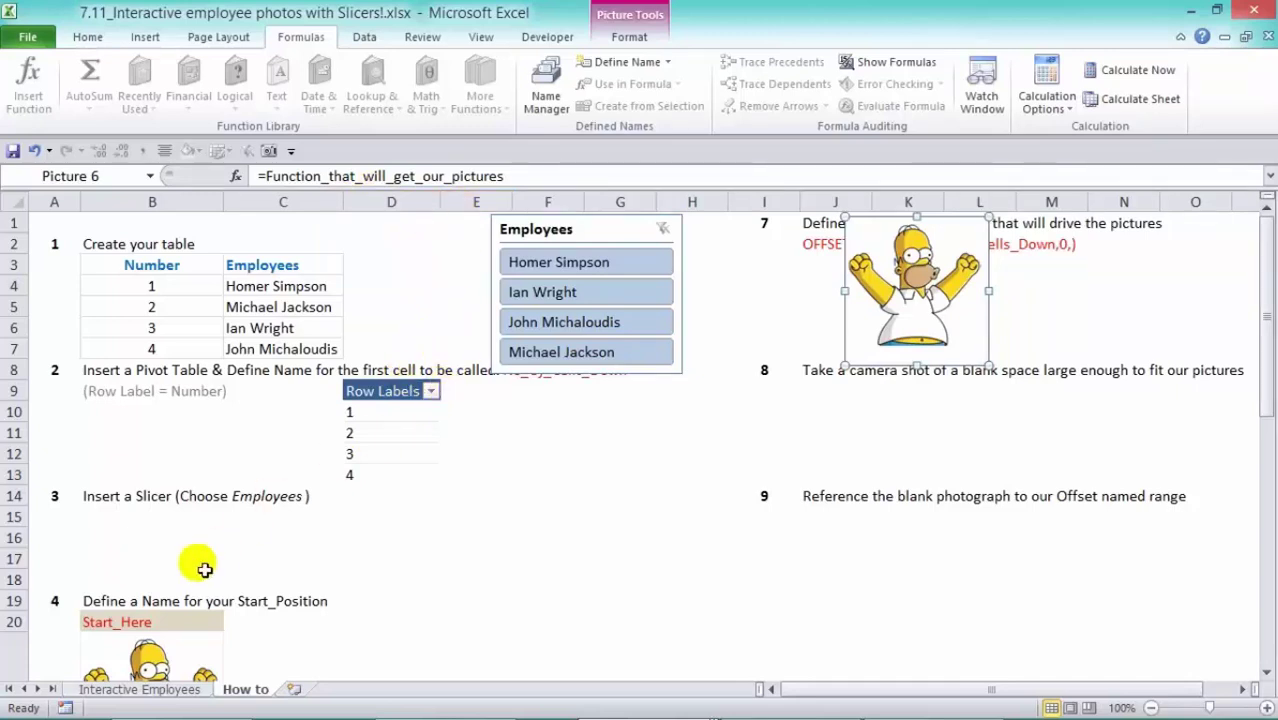
Step: Inspect the Start_Here cell, the No_Of_Cells_Down_ cell D10, the first source photo and the linked picture to trace the OFFSET formula
{"action": "left_click", "coordinate": [125, 620]}
{"action": "left_click", "coordinate": [391, 418]}
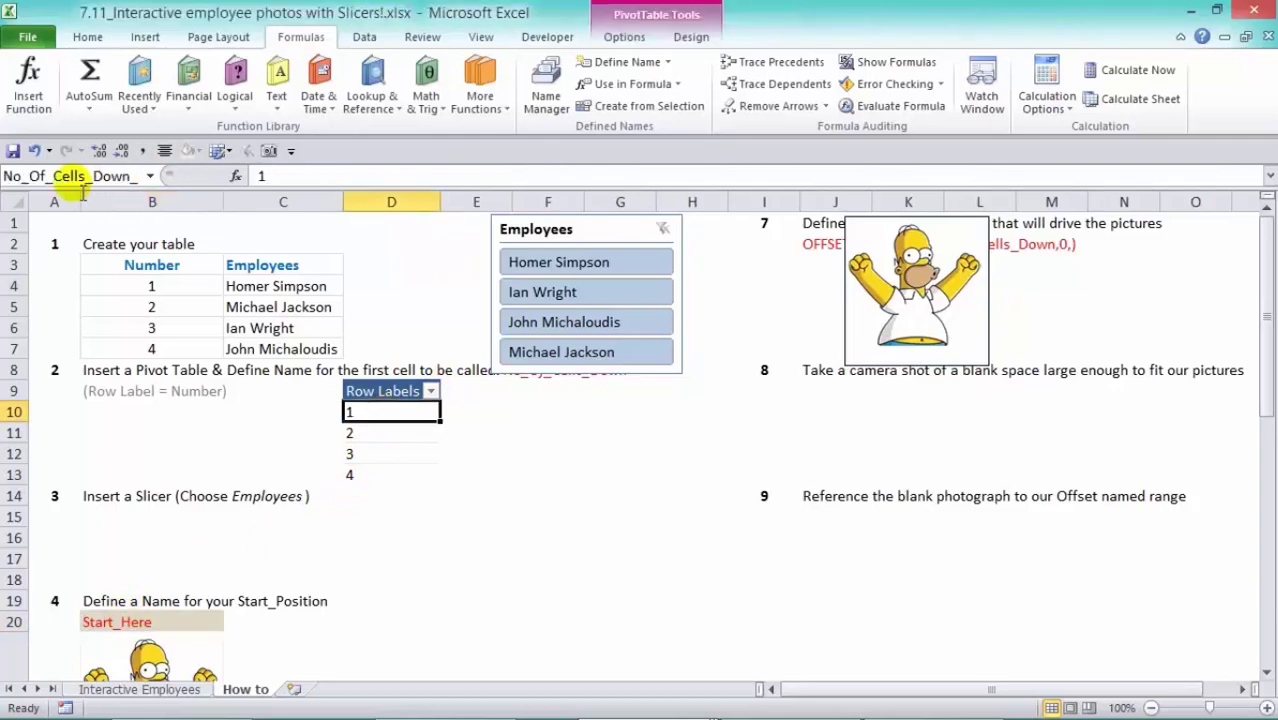
{"action": "scroll", "coordinate": [290, 590], "scroll_direction": "down", "scroll_amount": 1}
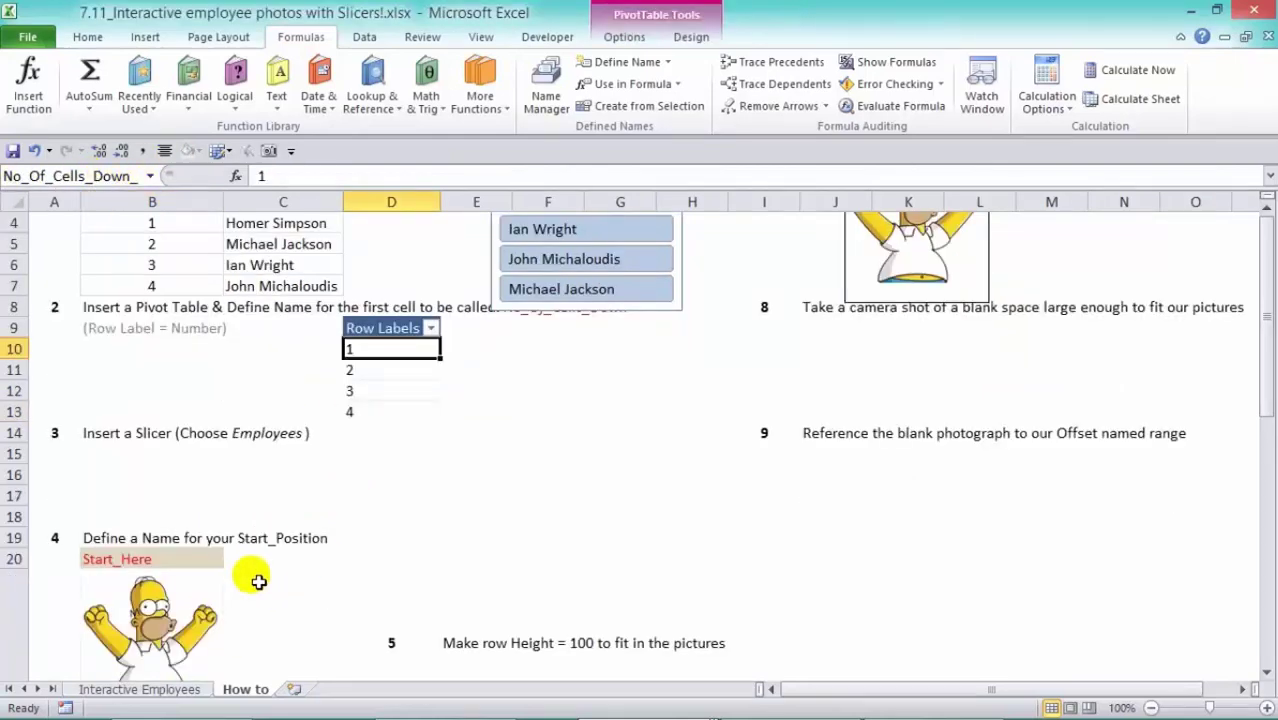
{"action": "left_click", "coordinate": [150, 638]}
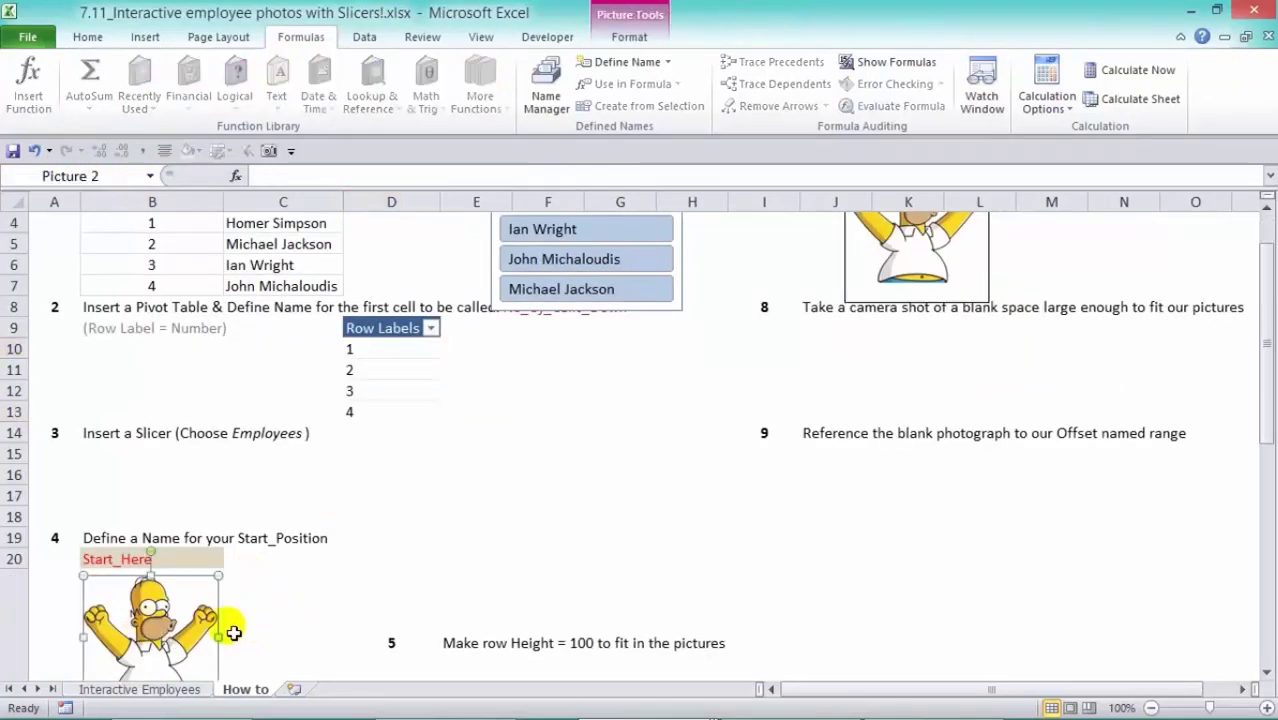
{"action": "scroll", "coordinate": [358, 620], "scroll_direction": "up", "scroll_amount": 1}
{"action": "left_click", "coordinate": [915, 265]}
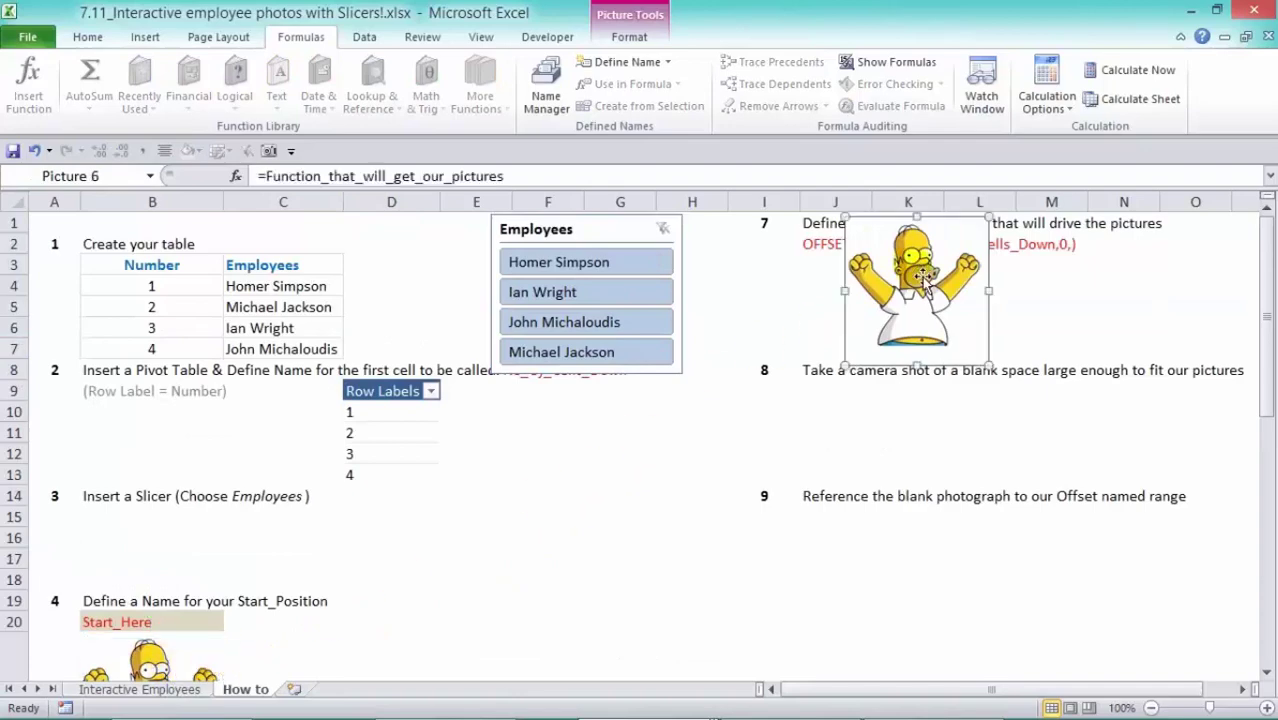
Step: Filter the Employees slicer to Homer Simpson and Ian Wright in turn, and compare the linked picture with the third source photo
{"action": "left_click", "coordinate": [588, 265]}
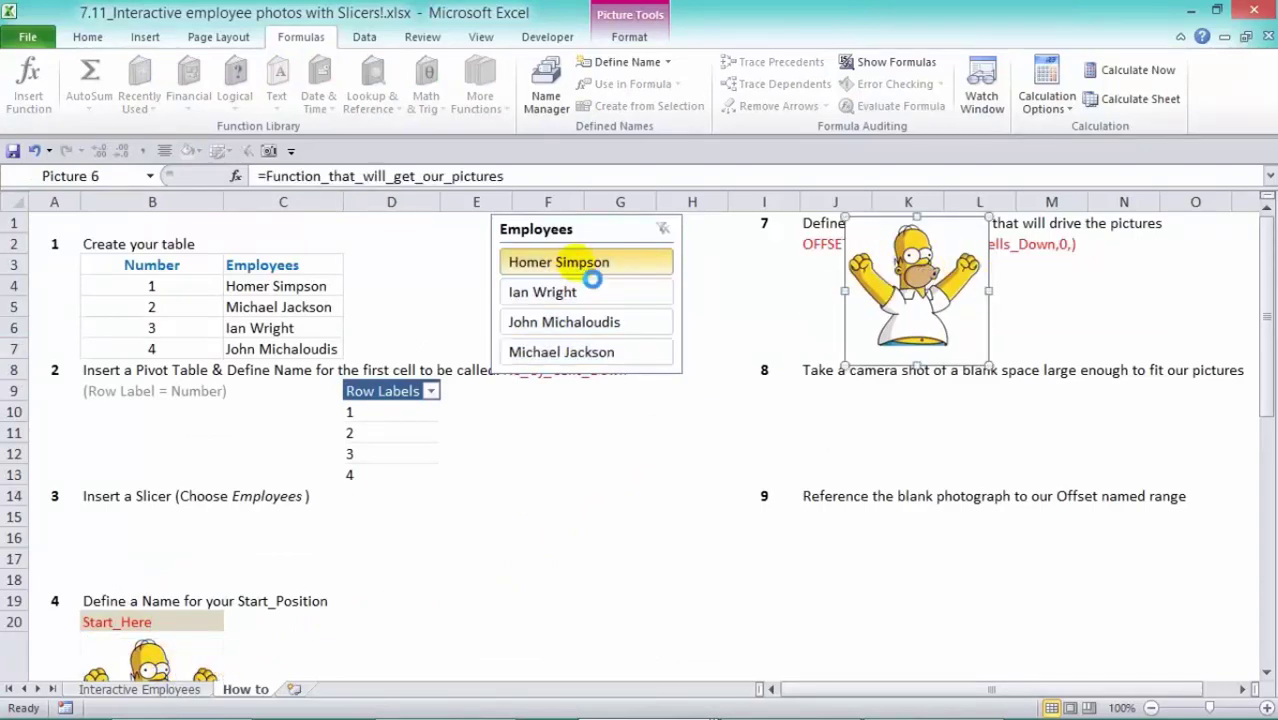
{"action": "left_click", "coordinate": [596, 290]}
{"action": "scroll", "coordinate": [300, 350], "scroll_direction": "down", "scroll_amount": 6}
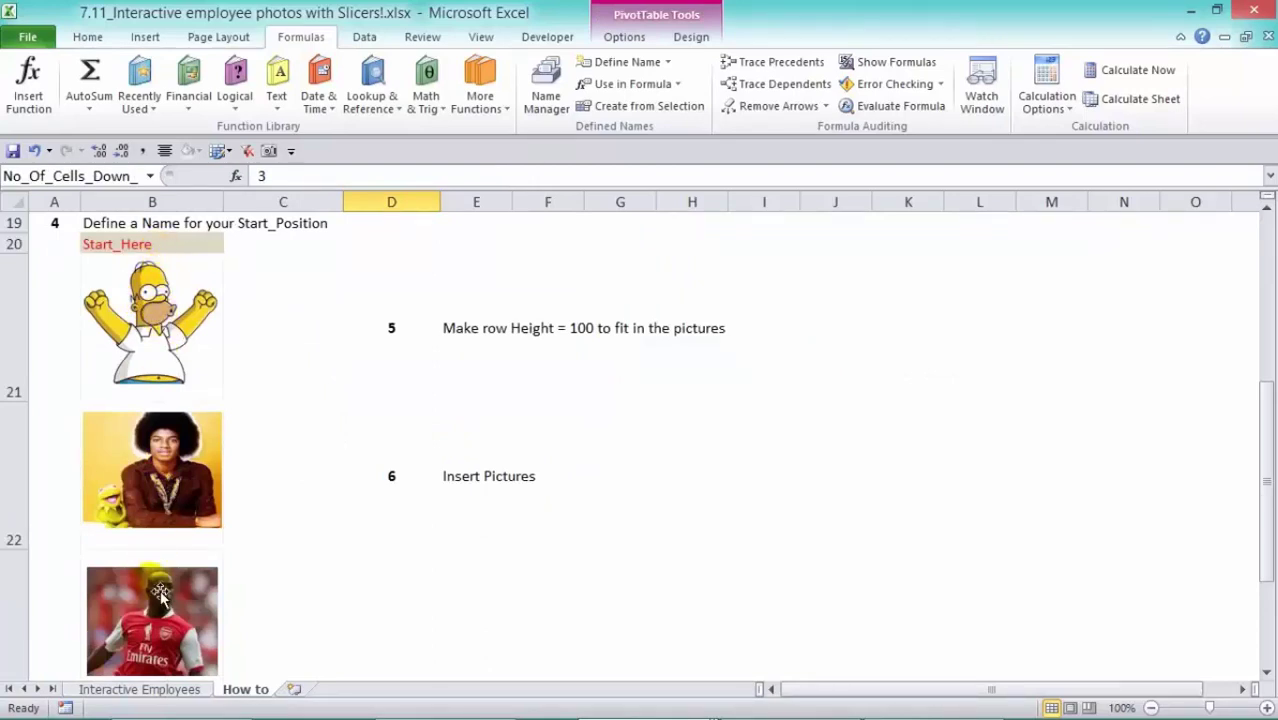
{"action": "left_click", "coordinate": [200, 606]}
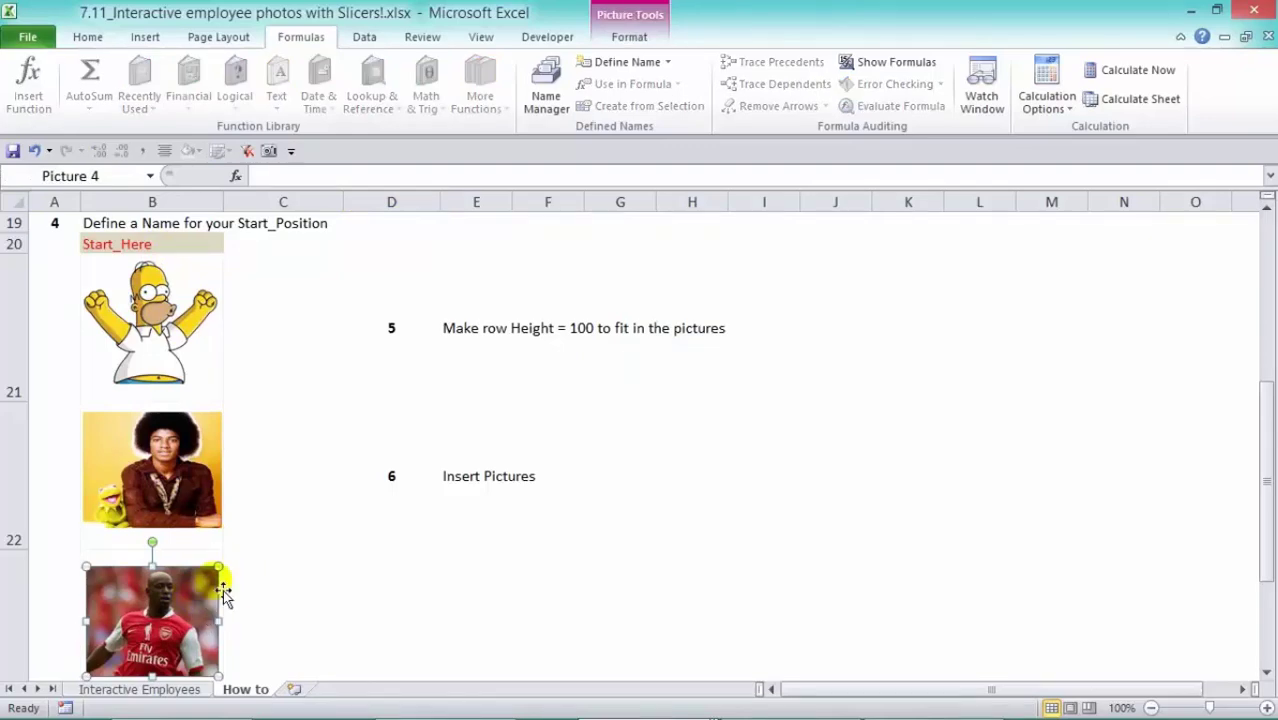
{"action": "scroll", "coordinate": [224, 592], "scroll_direction": "up", "scroll_amount": 6}
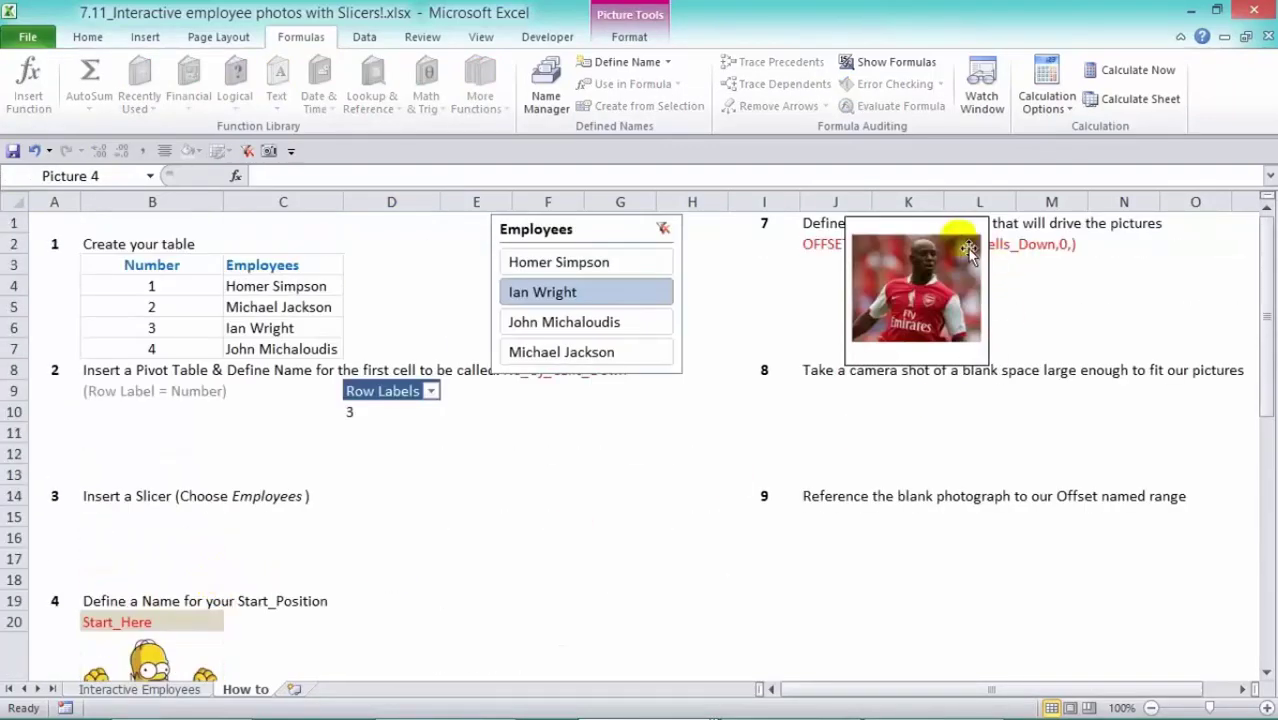
Step: Apply the drop-shadow rectangle picture style to the linked camera picture
{"action": "left_click", "coordinate": [958, 242]}
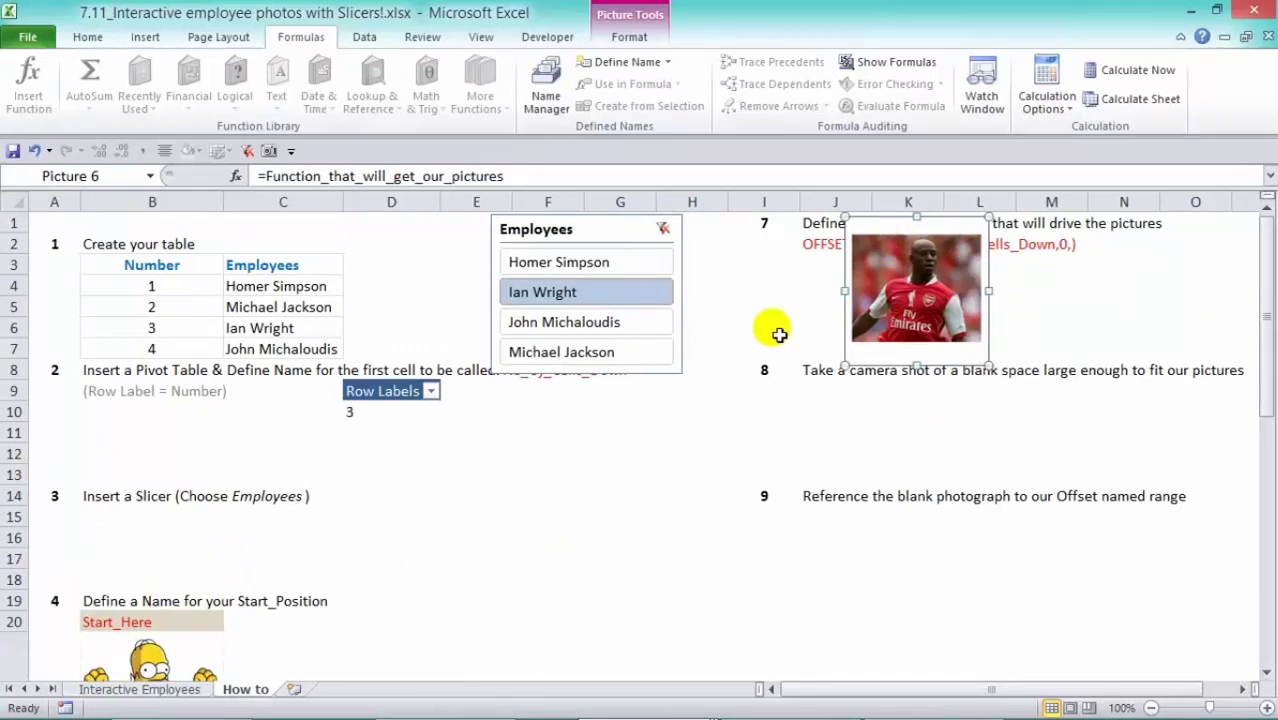
{"action": "left_click", "coordinate": [630, 38]}
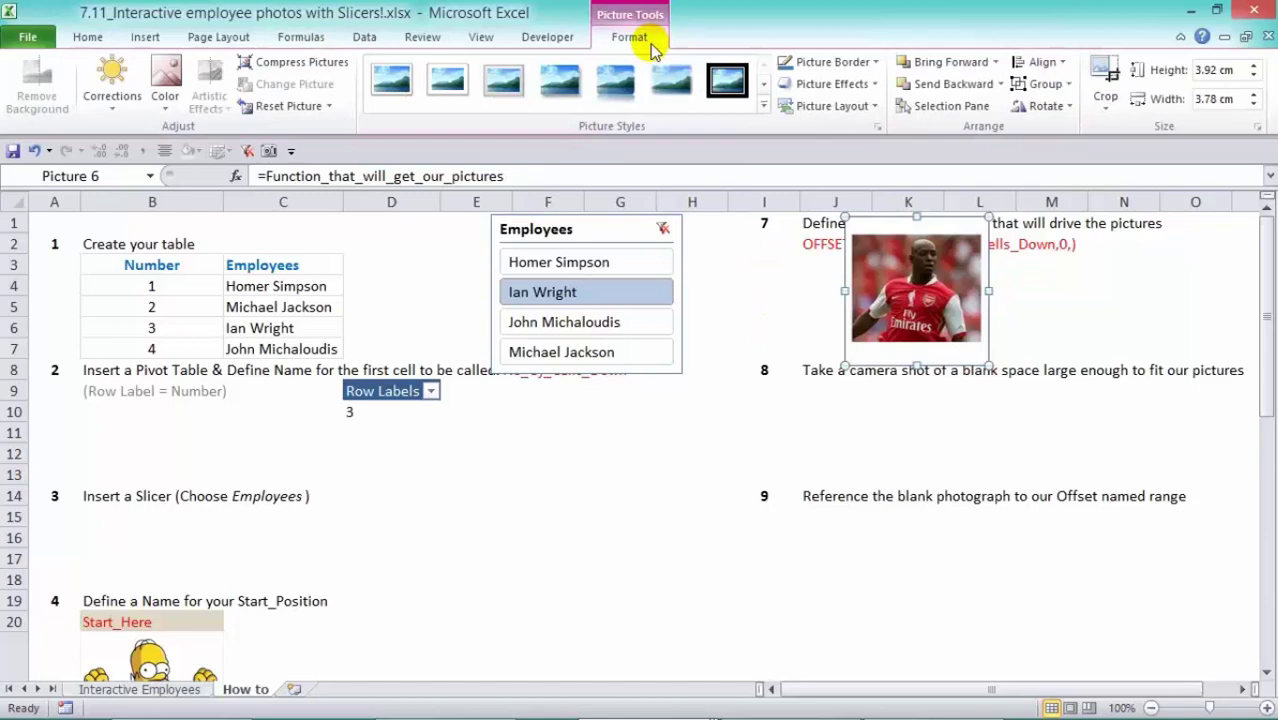
{"action": "left_click", "coordinate": [560, 80]}
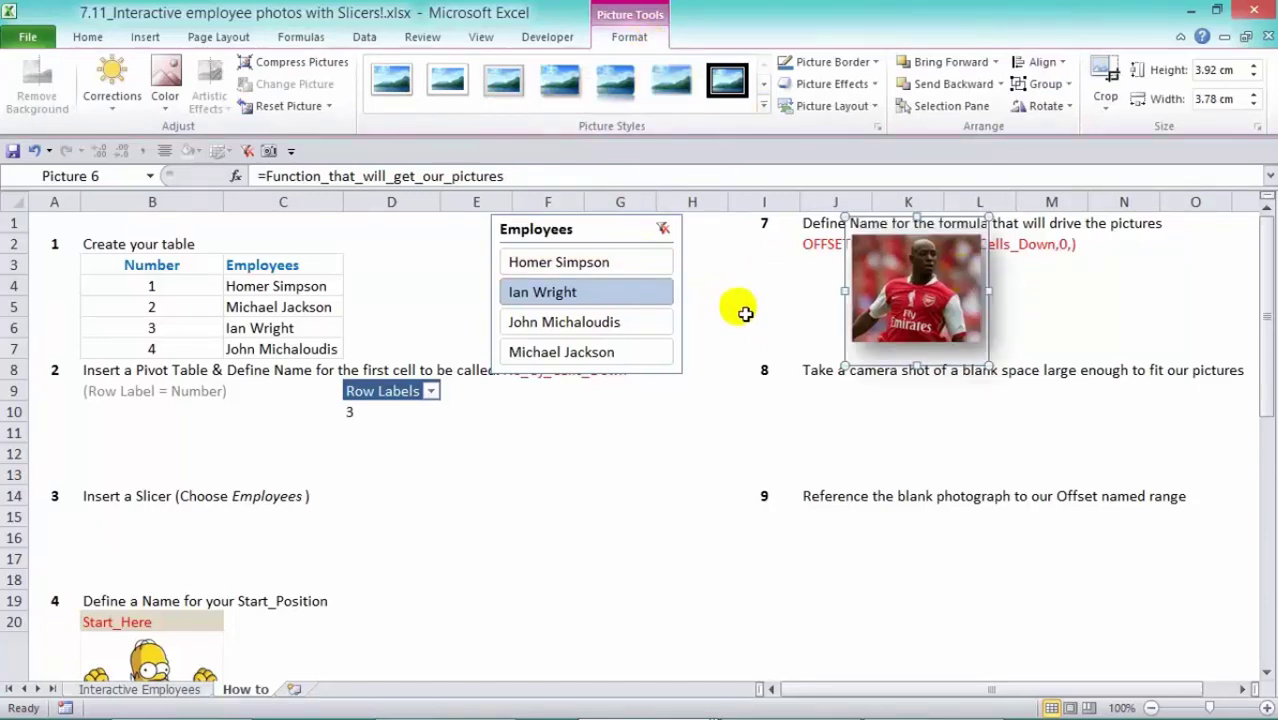
Step: Test the linked picture by cycling the Employees slicer repeatedly through all four employees, finishing on Homer Simpson
{"action": "left_click", "coordinate": [632, 266]}
{"action": "left_click", "coordinate": [628, 292]}
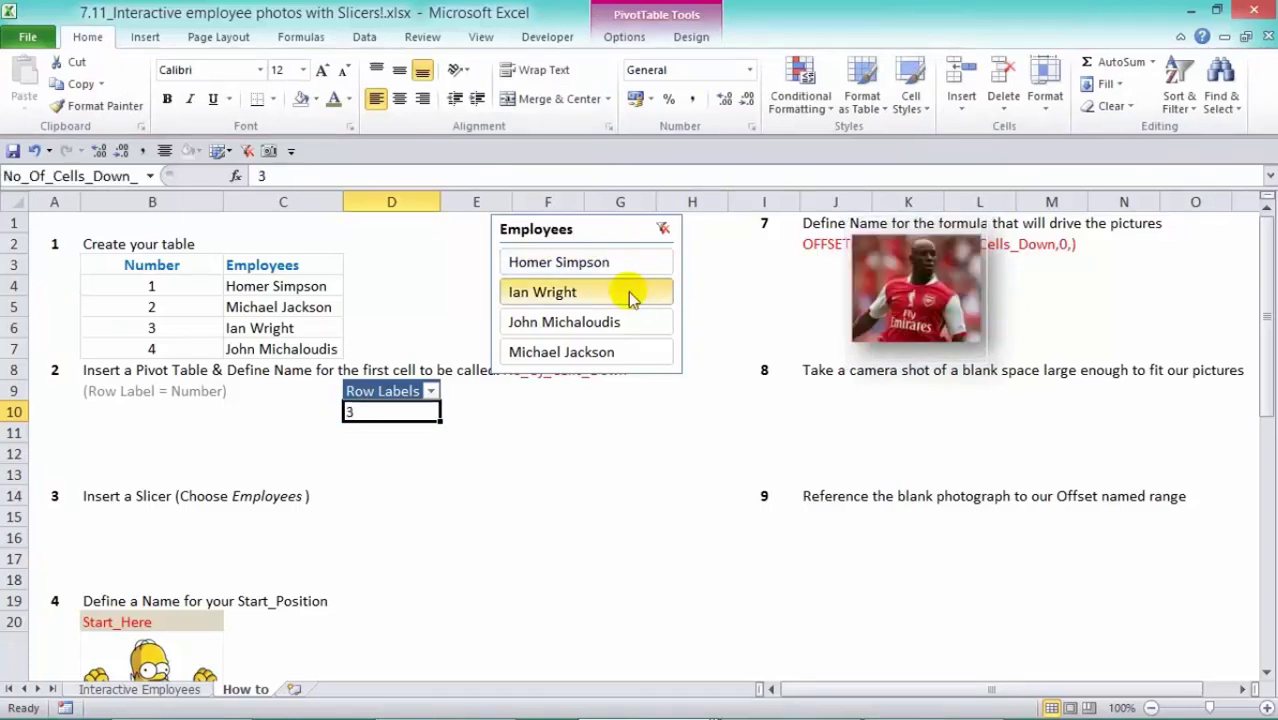
{"action": "left_click", "coordinate": [628, 330]}
{"action": "left_click", "coordinate": [628, 350]}
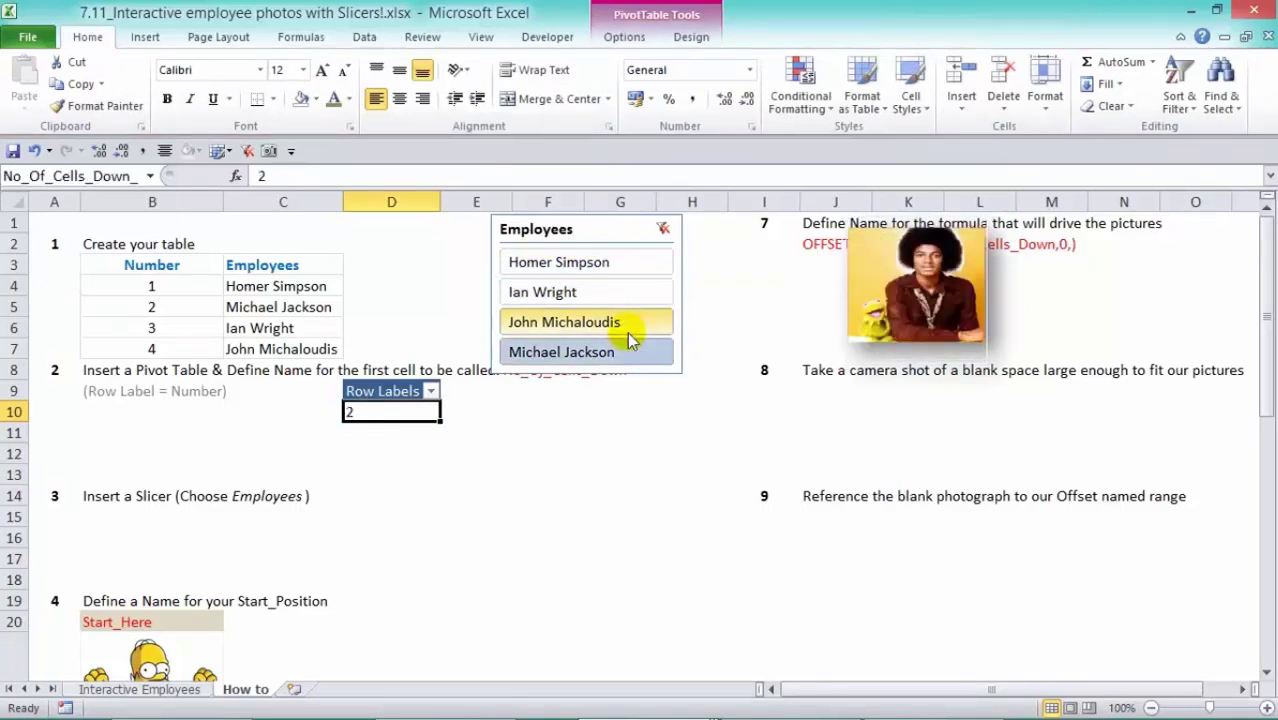
{"action": "left_click", "coordinate": [630, 328]}
{"action": "left_click", "coordinate": [632, 296]}
{"action": "left_click", "coordinate": [633, 266]}
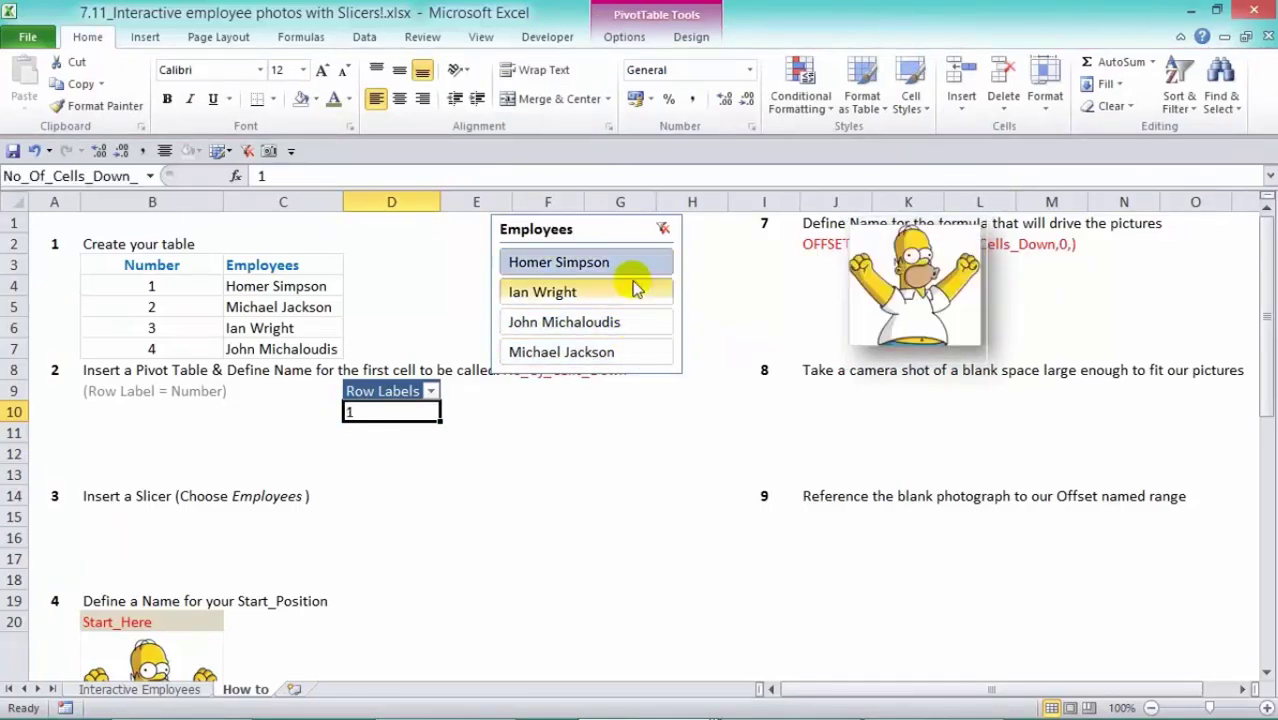
{"action": "left_click", "coordinate": [632, 292]}
{"action": "left_click", "coordinate": [632, 324]}
{"action": "left_click", "coordinate": [633, 350]}
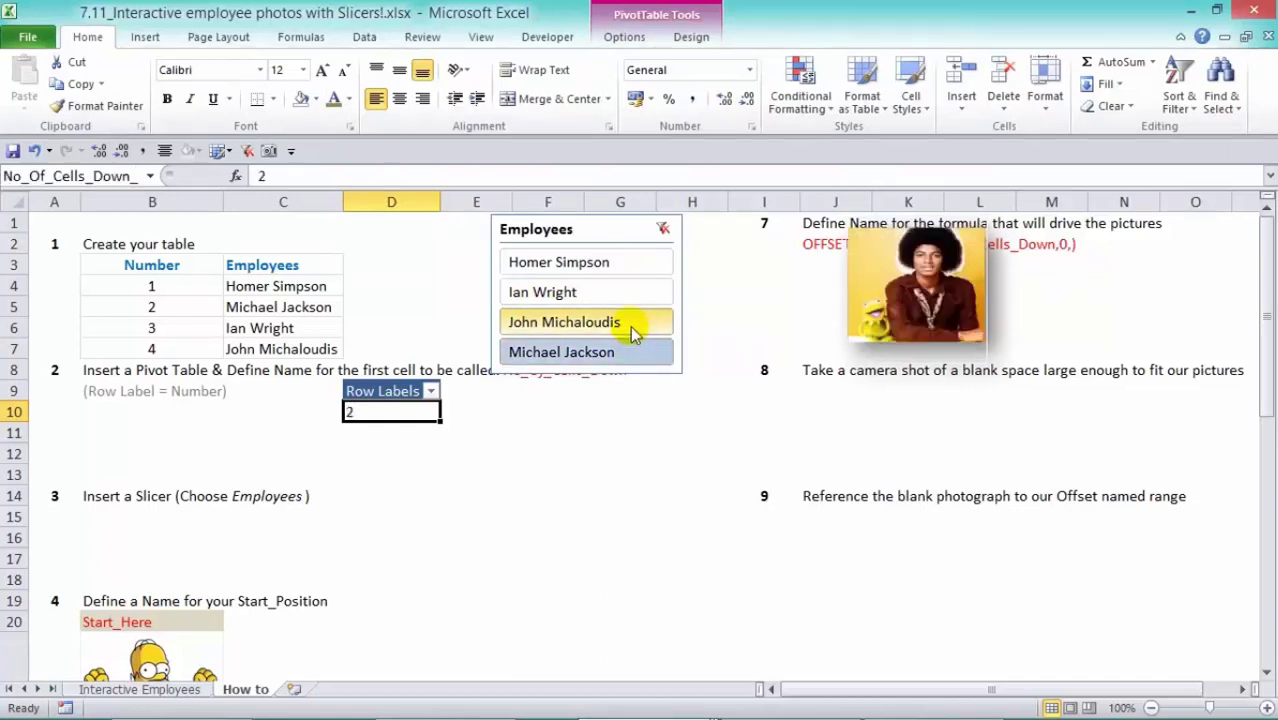
{"action": "left_click", "coordinate": [633, 326]}
{"action": "left_click", "coordinate": [633, 295]}
{"action": "left_click", "coordinate": [635, 264]}
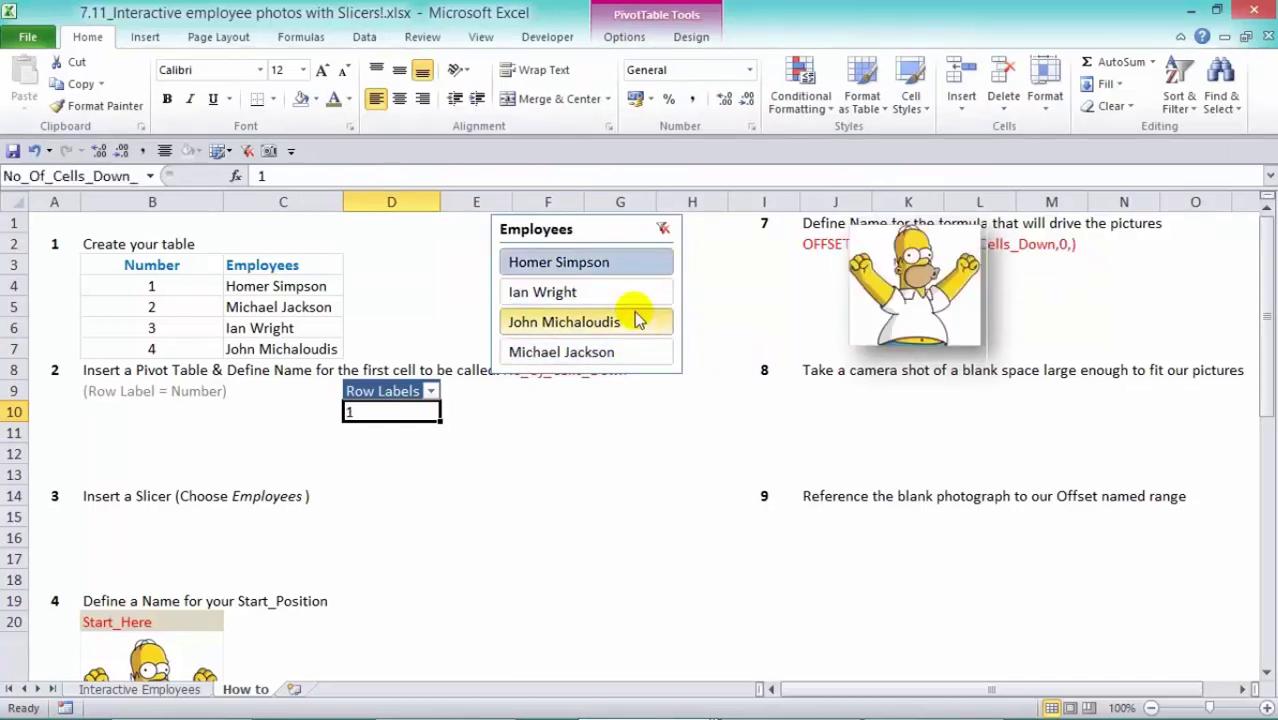